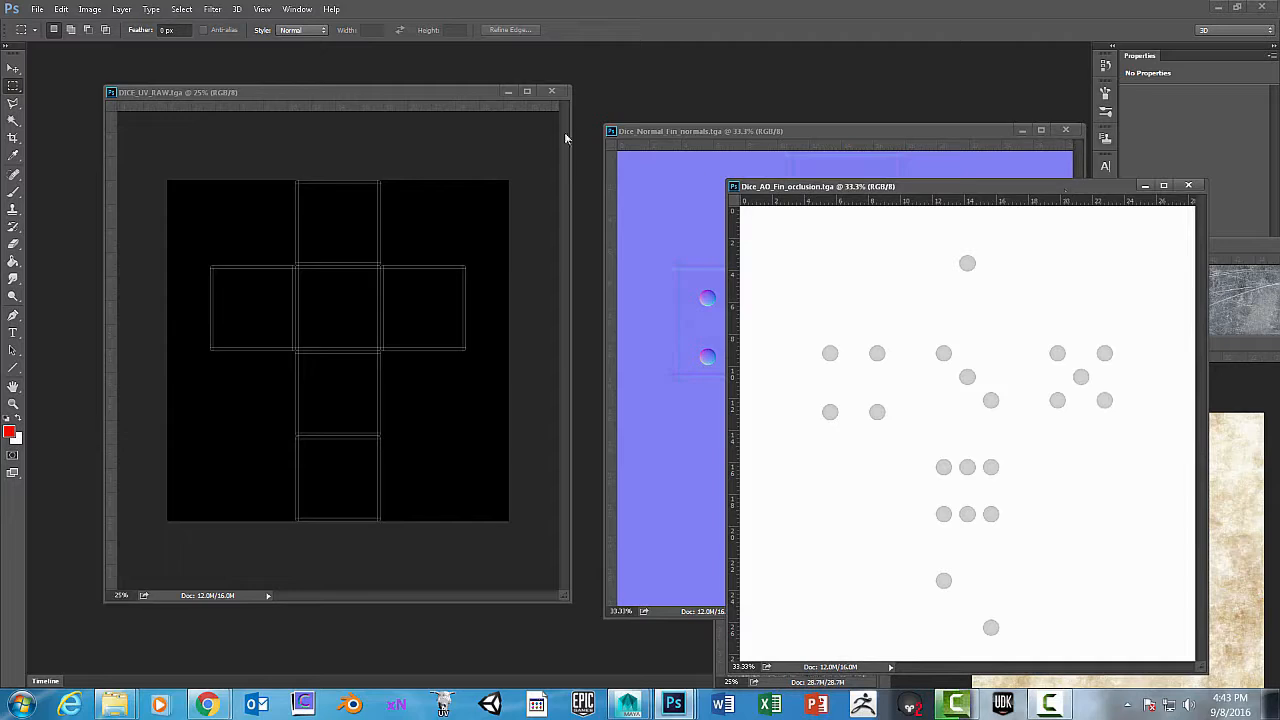
left_click_drag(383, 88, 347, 78)
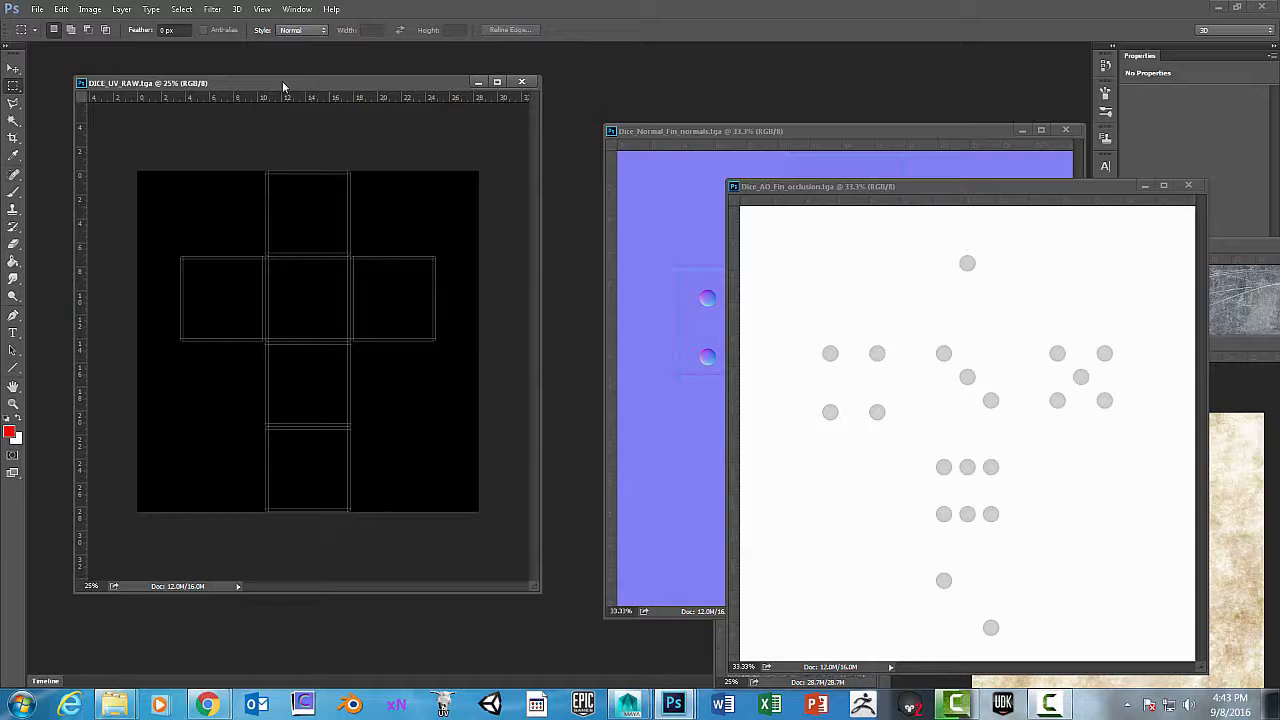
left_click_drag(283, 87, 310, 97)
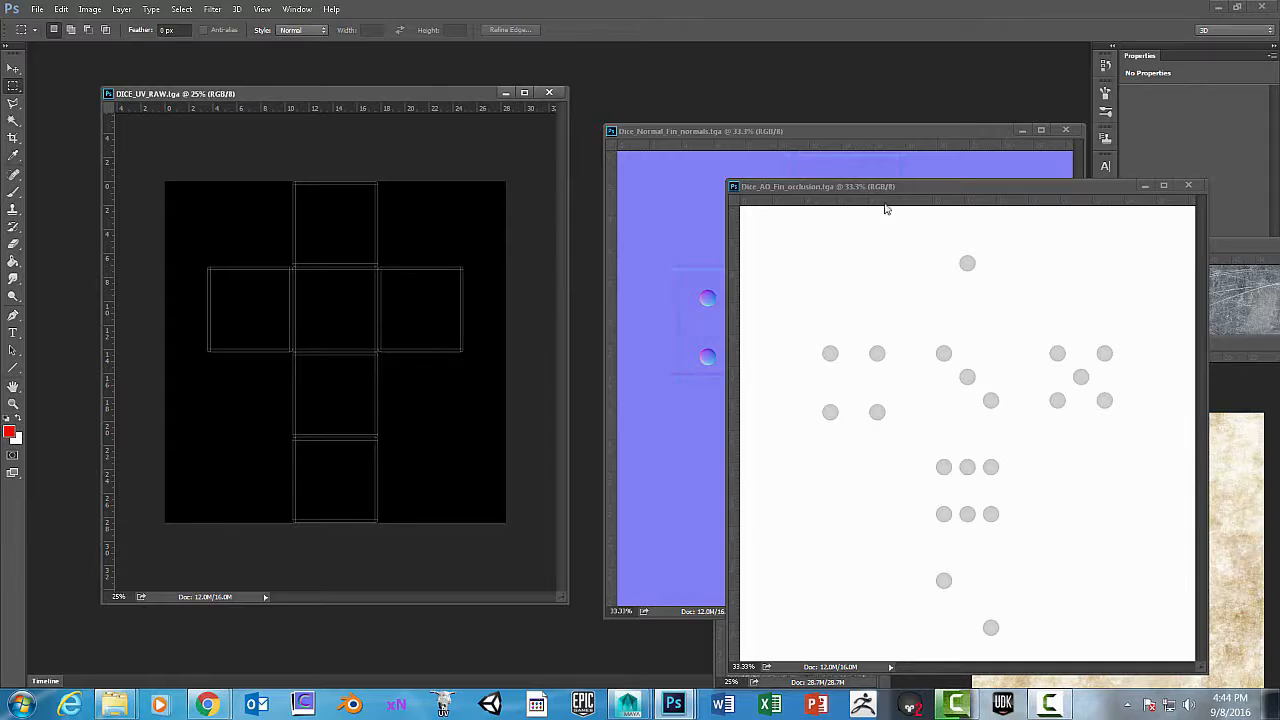
left_click_drag(417, 93, 414, 101)
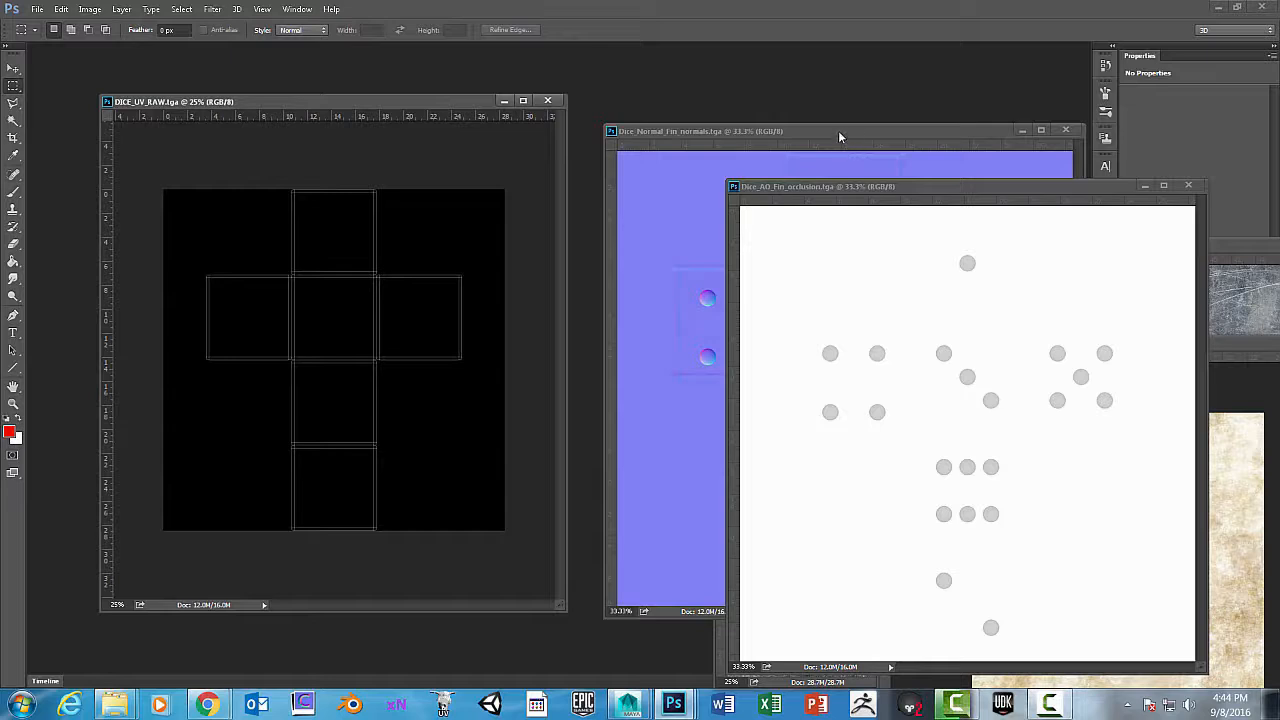
left_click_drag(905, 189, 896, 187)
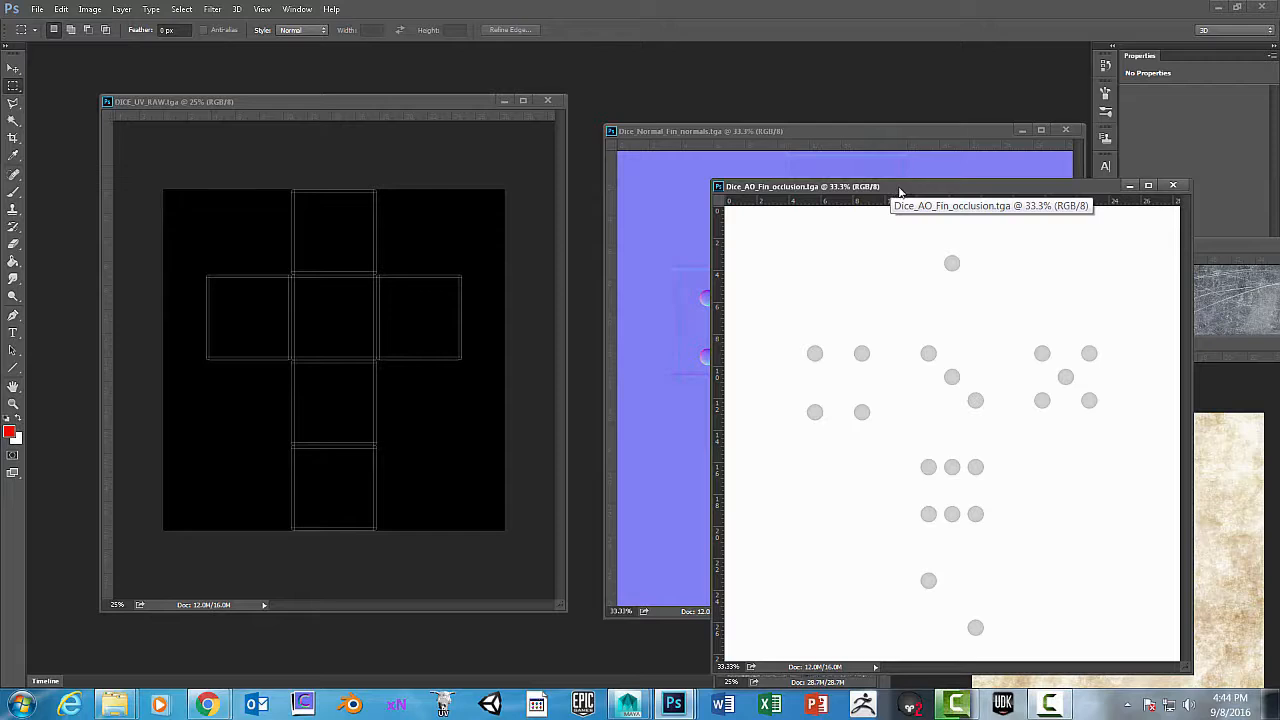
left_click_drag(922, 192, 857, 173)
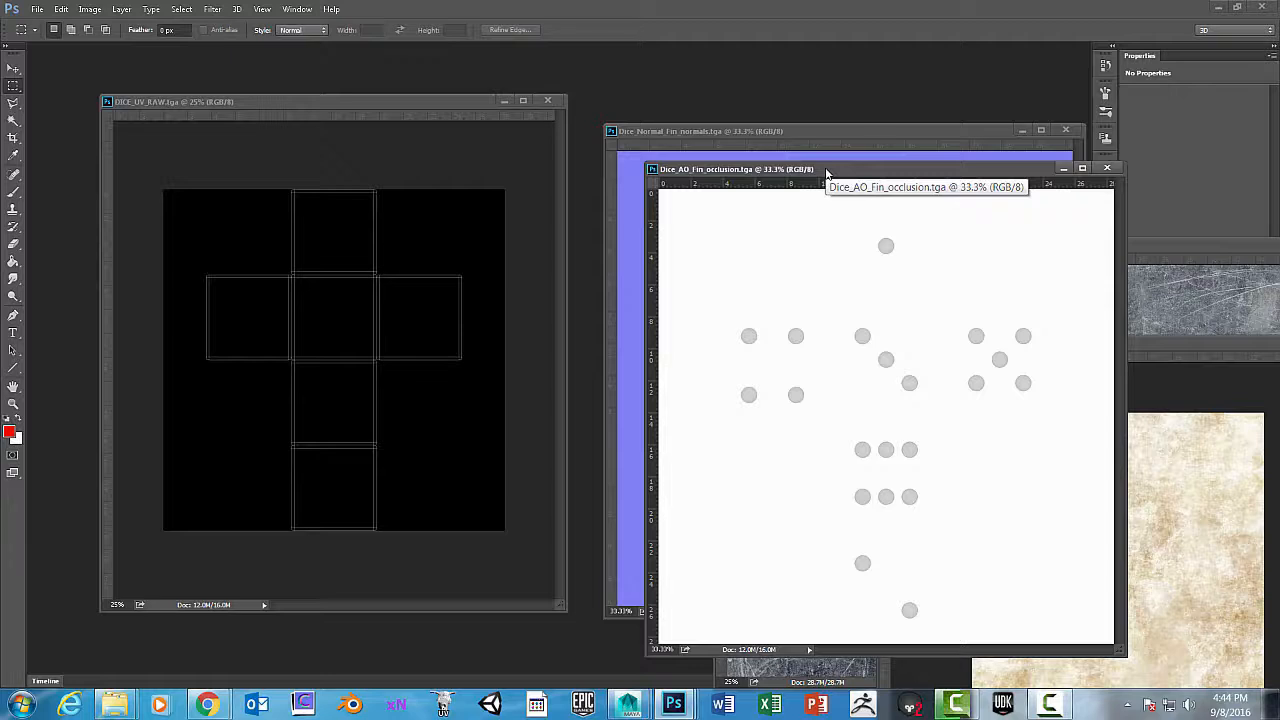
left_click_drag(826, 172, 814, 169)
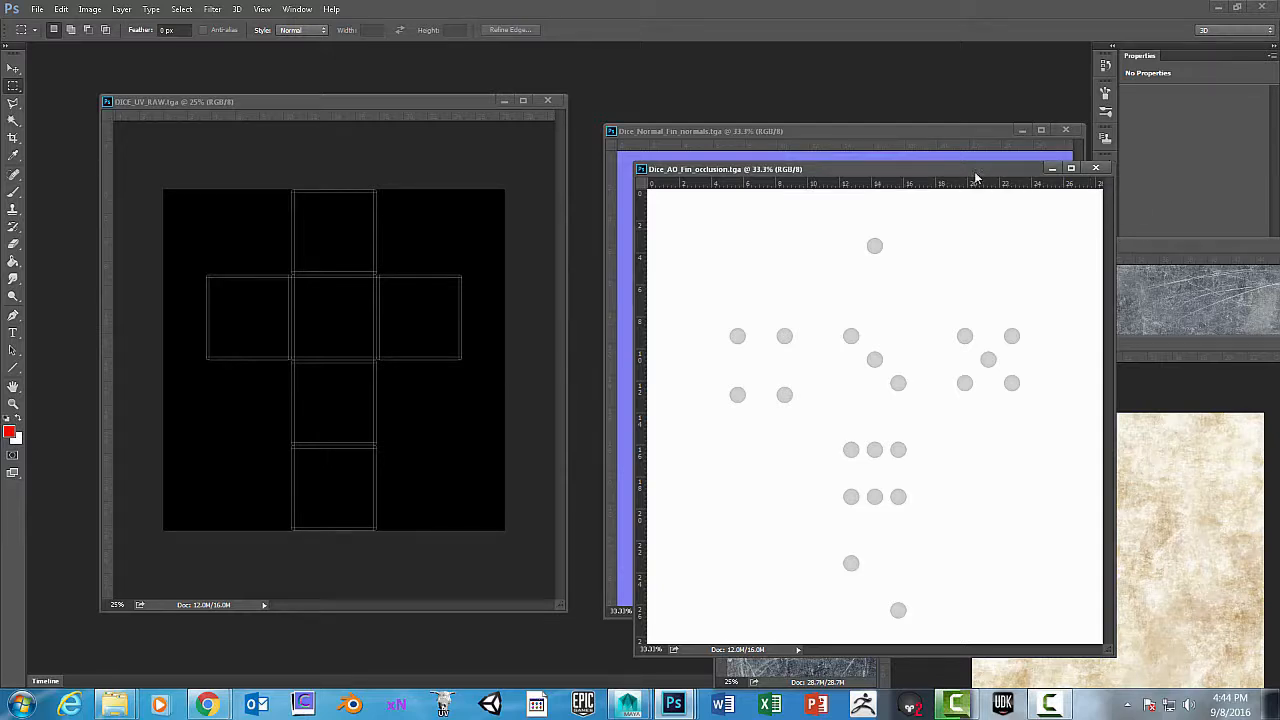
left_click_drag(805, 169, 830, 186)
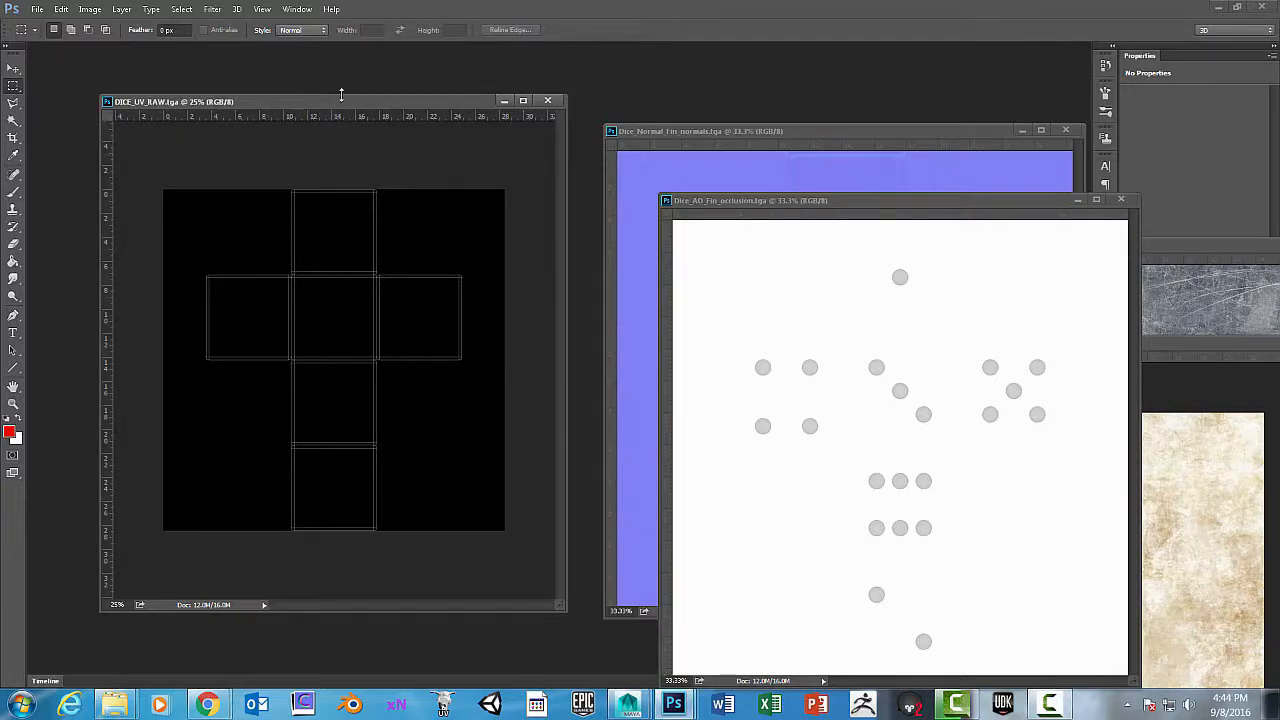
- Arrange the DICE_UV_RAW.tga and Grungy Dirt_01.jpg document windows side by side, with the UV layout active
left_click_drag(341, 101, 295, 86)
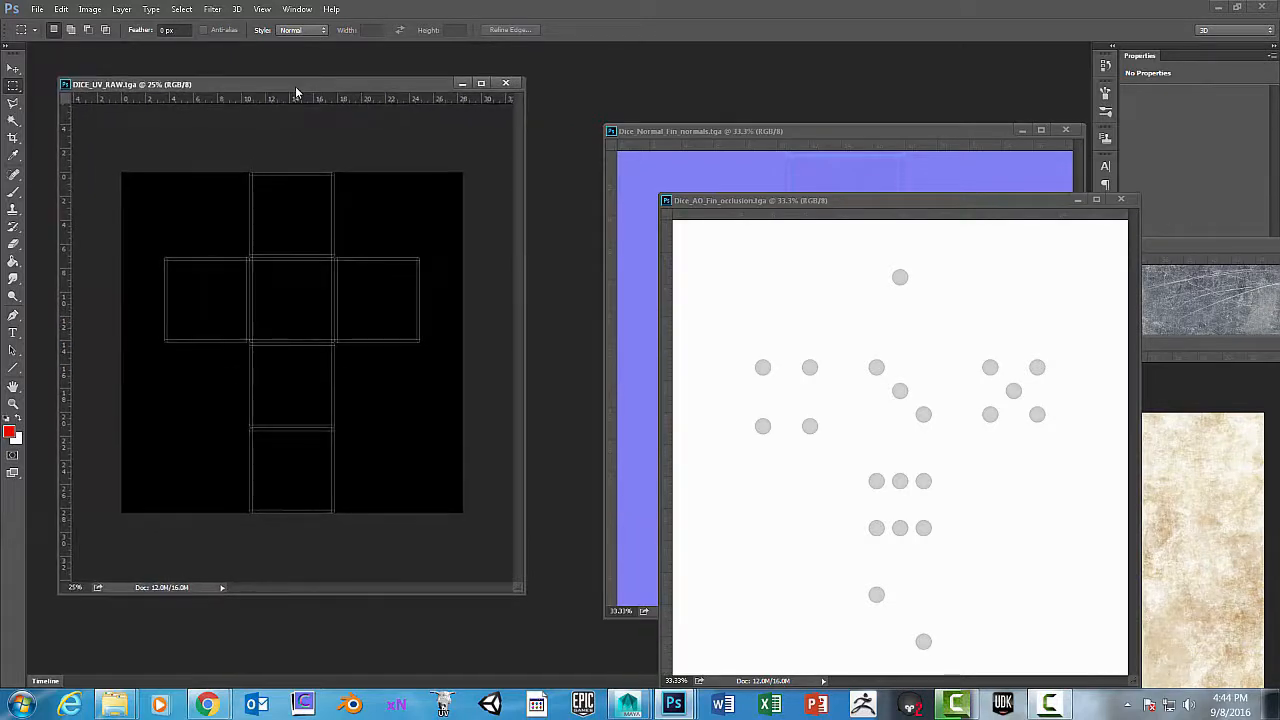
left_click_drag(866, 202, 845, 186)
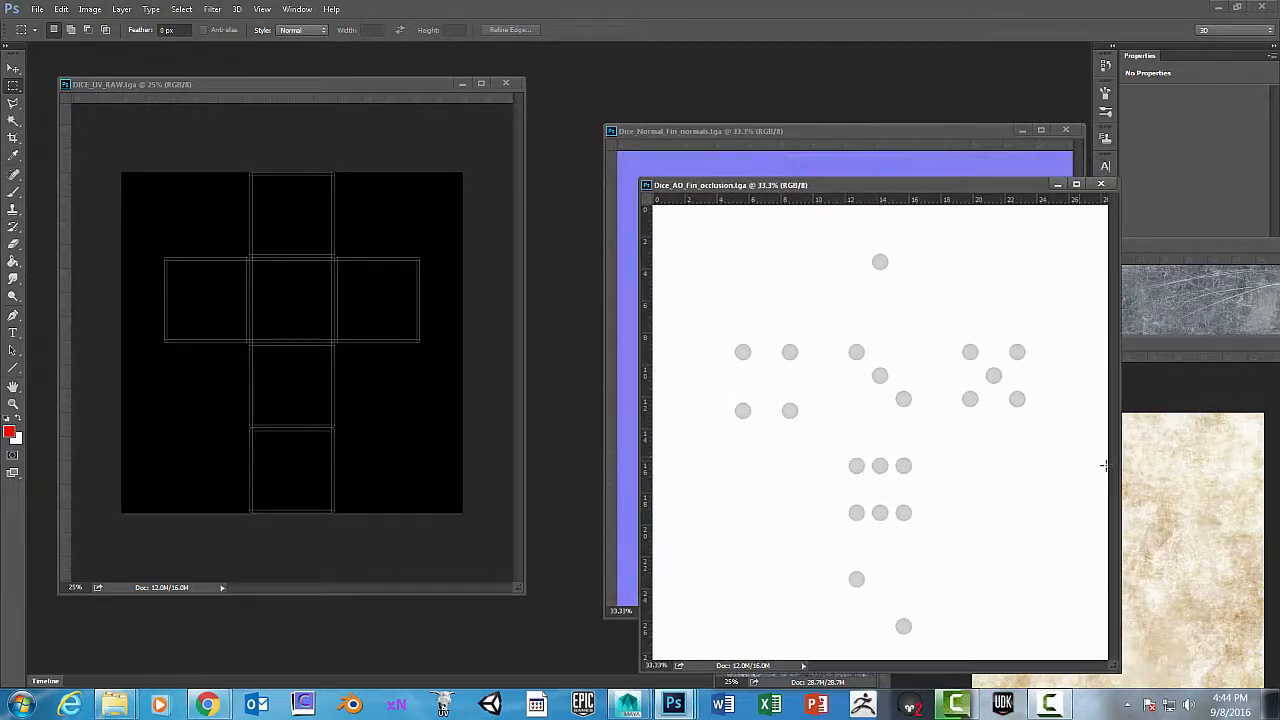
left_click(1175, 452)
left_click_drag(1111, 343, 782, 86)
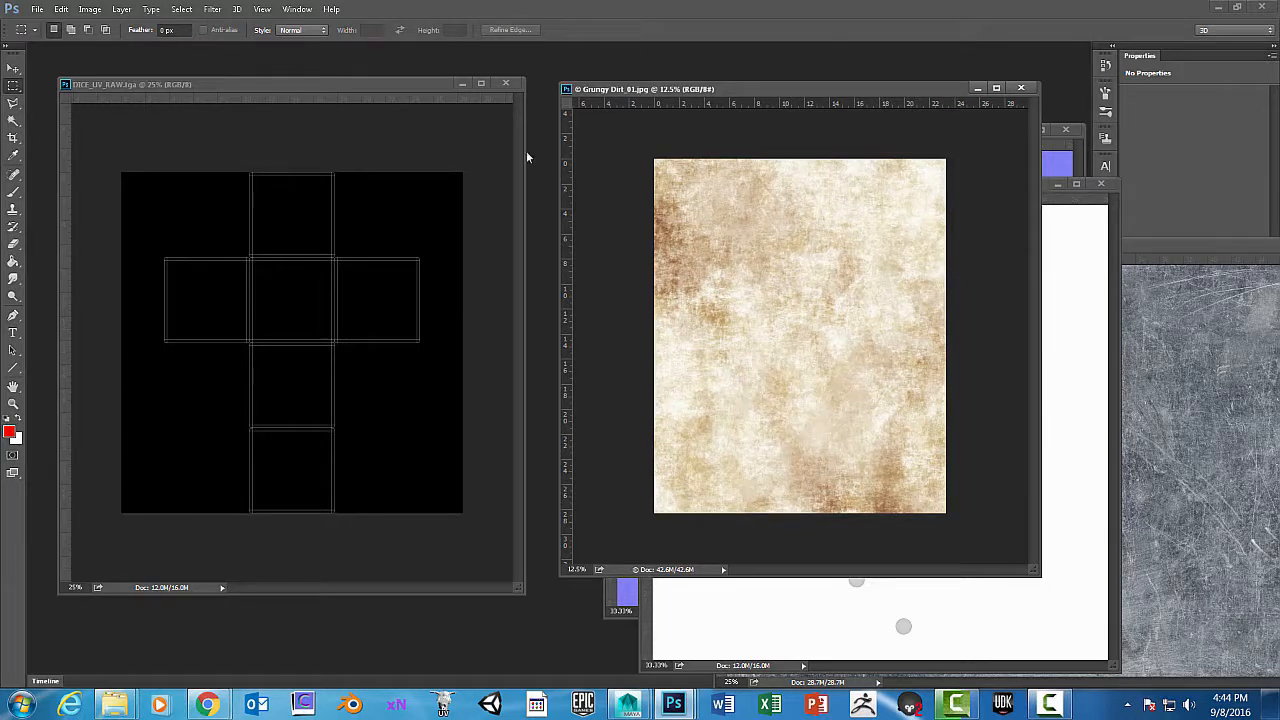
left_click_drag(819, 88, 825, 98)
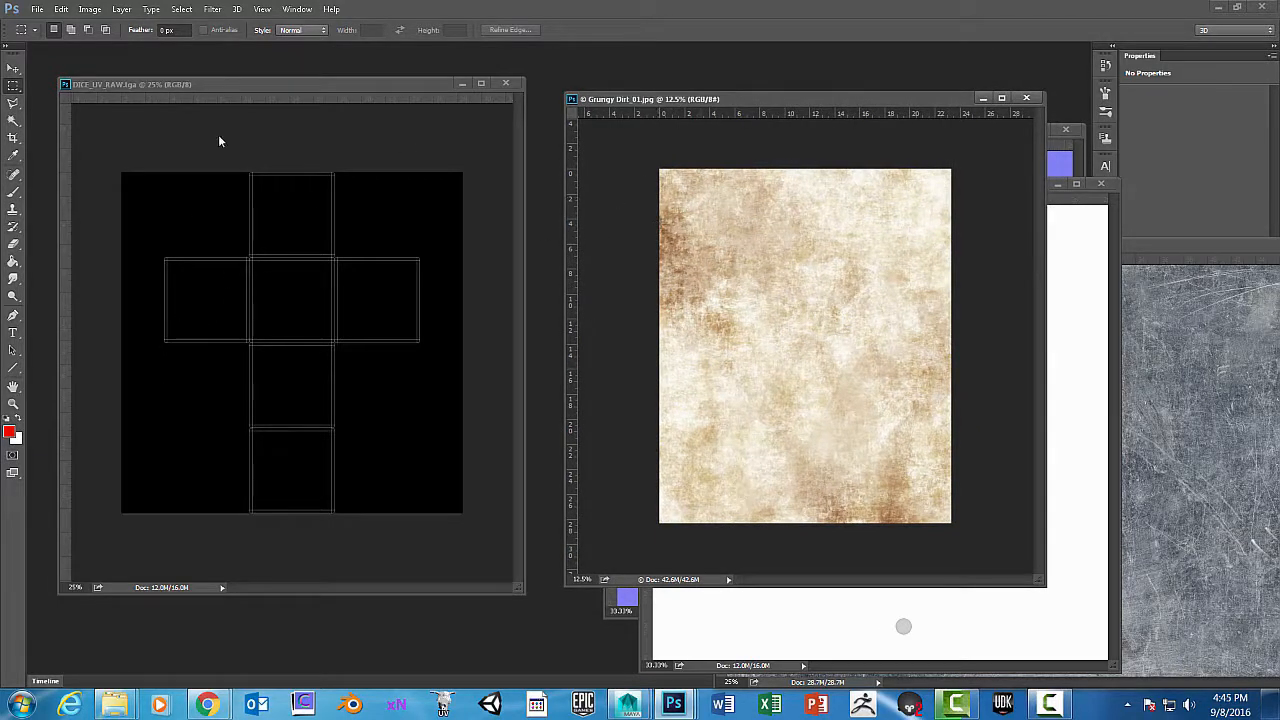
left_click(245, 96)
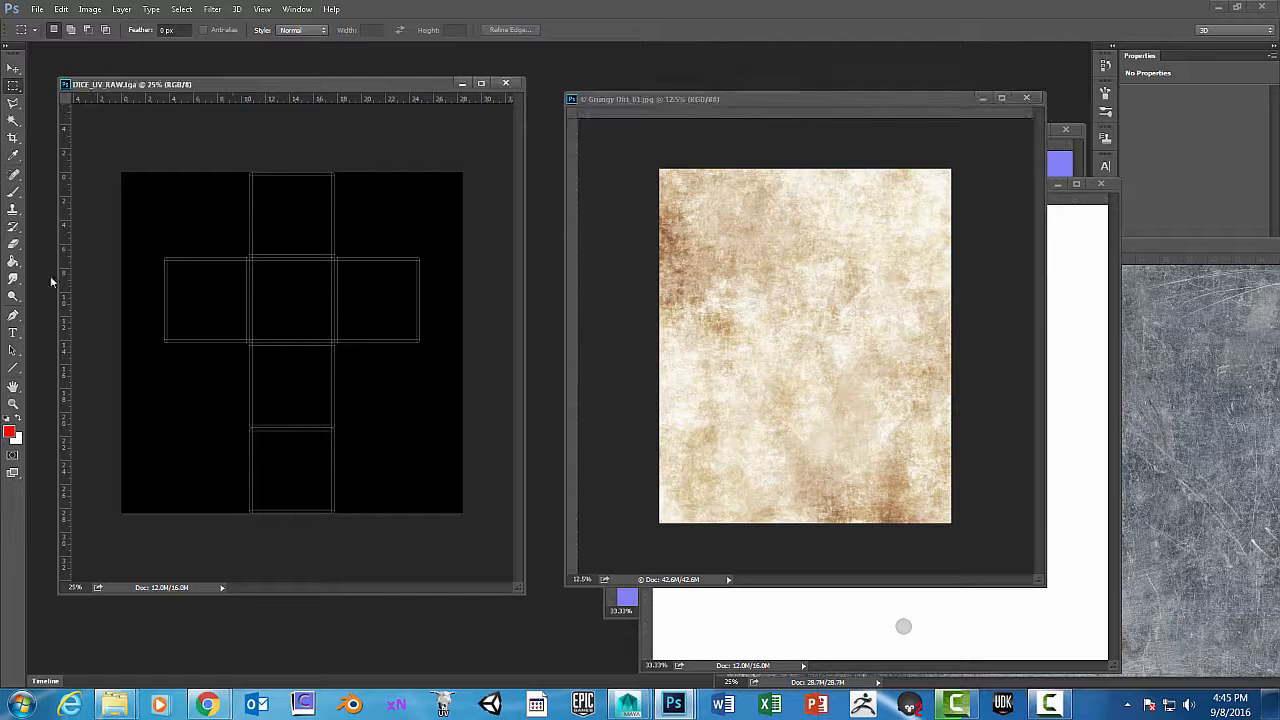
- Bring Scratches_01.jpg to the front, convert its locked background into a normal layer and add an empty layer above it
left_click(1195, 260)
left_click_drag(1048, 297, 856, 361)
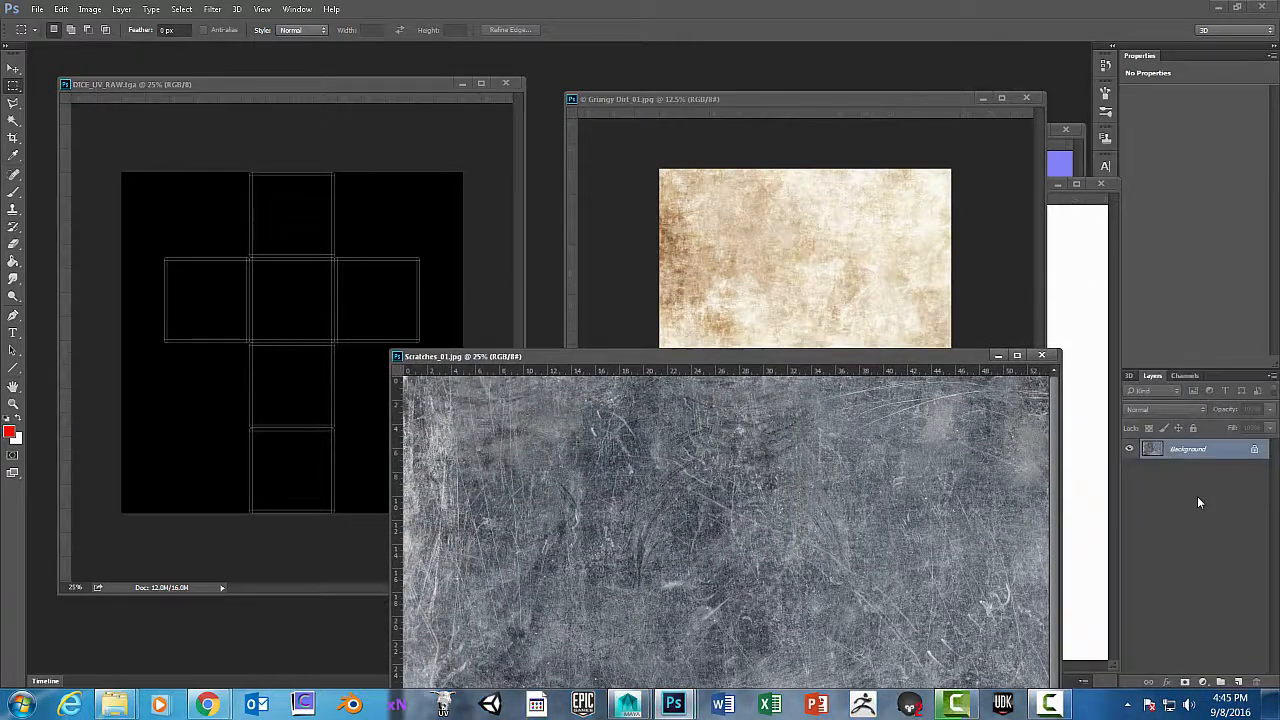
double_click(1232, 454)
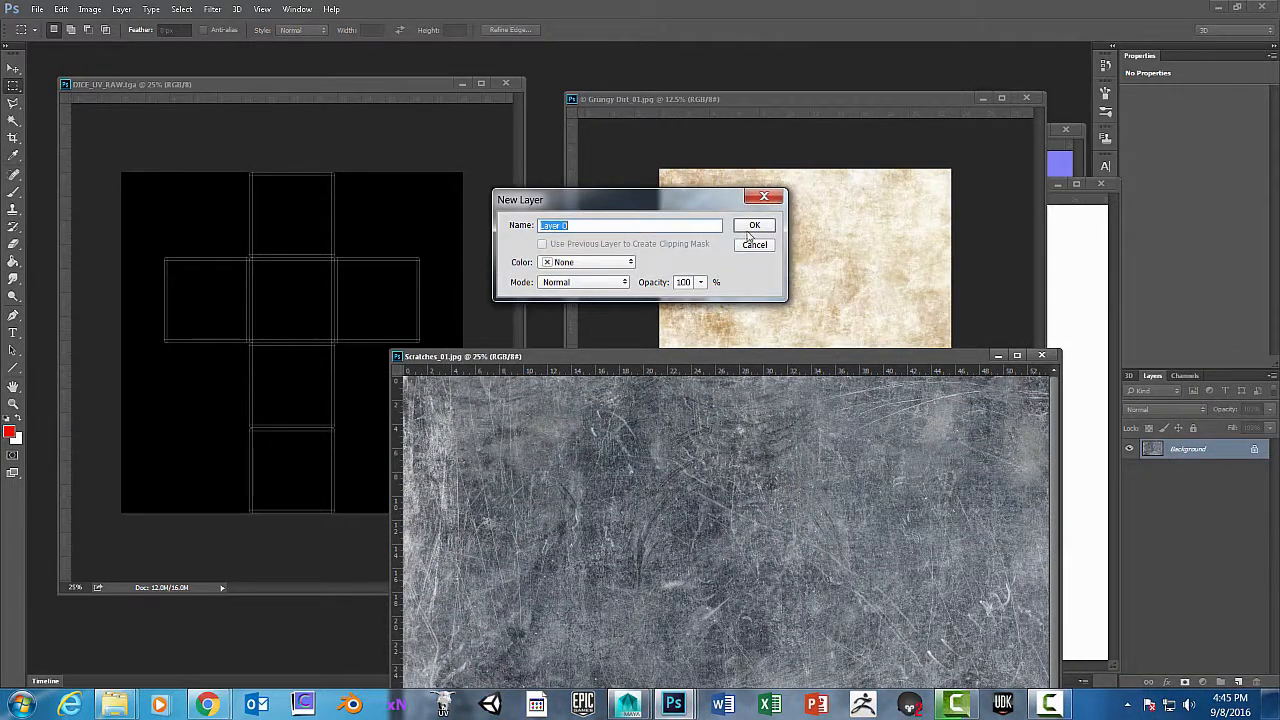
left_click(750, 230)
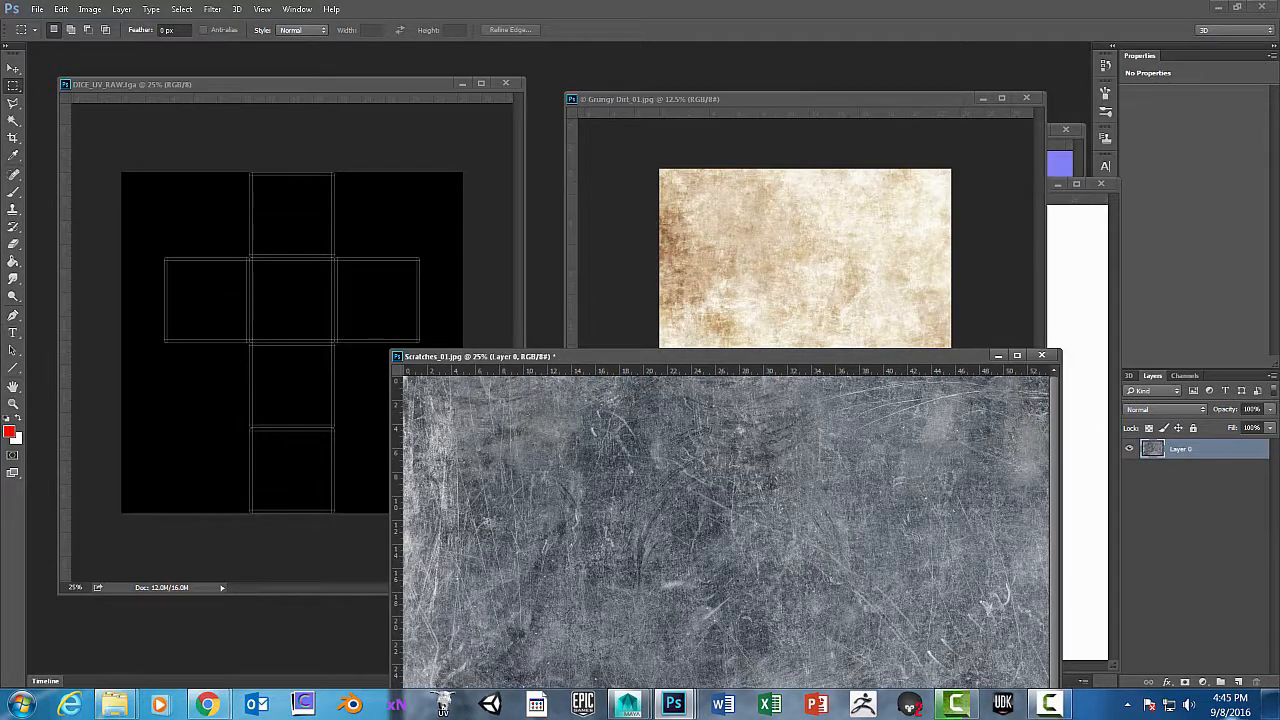
left_click(1238, 681)
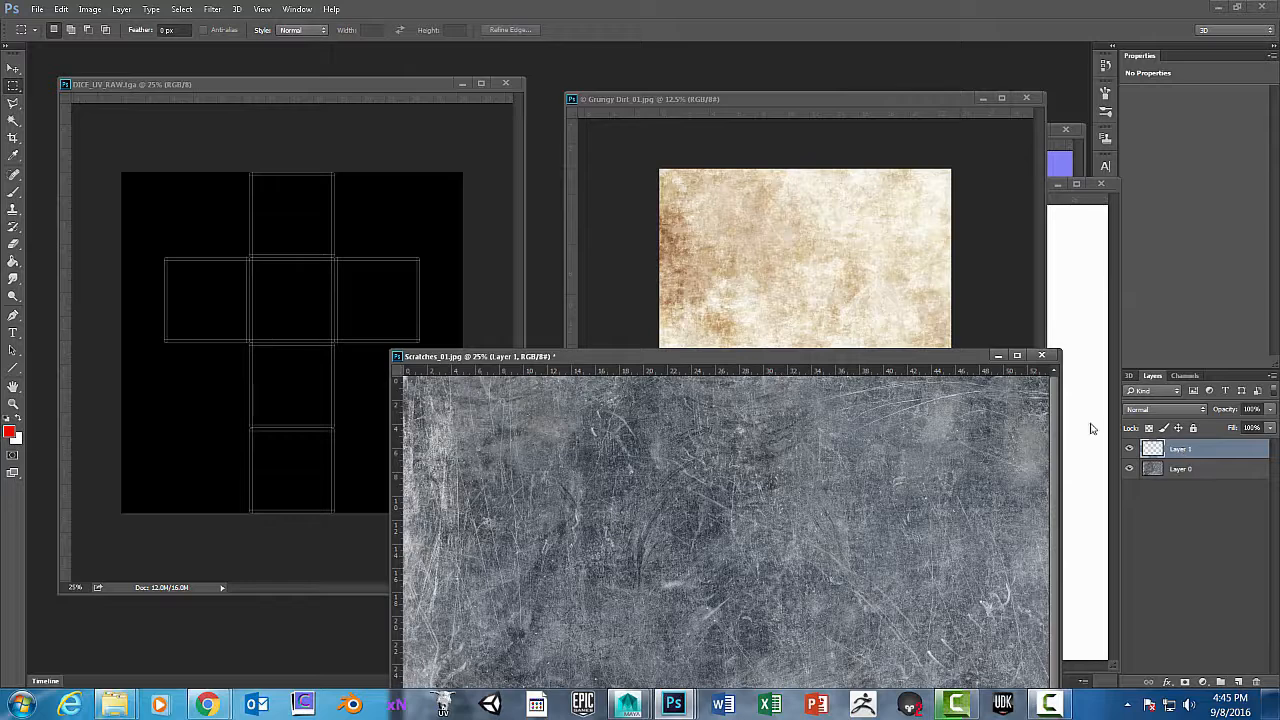
- Set the foreground color to a pale cream (RGB 250, 252, 232) and activate the Paint Bucket tool
left_click(19, 420)
left_click(11, 432)
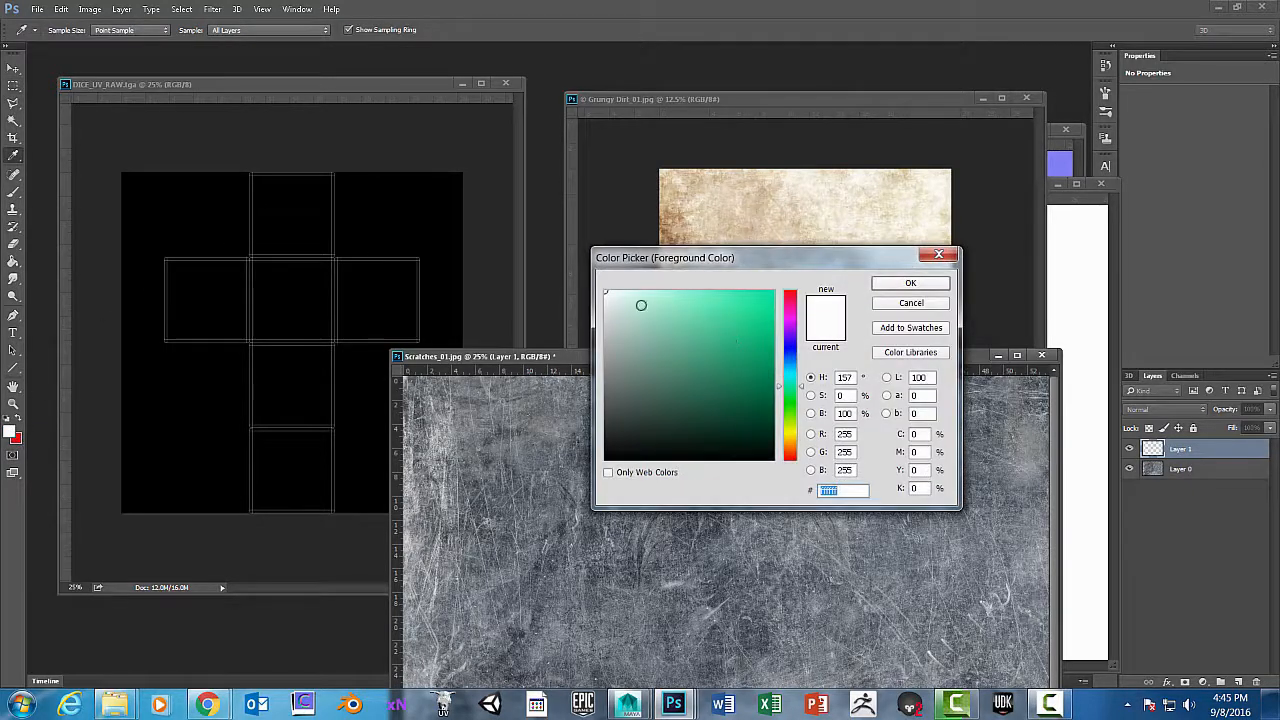
mouse_move(610, 314)
left_mouse_down()
mouse_move(600, 310)
mouse_move(618, 292)
left_mouse_up()
left_click(790, 429)
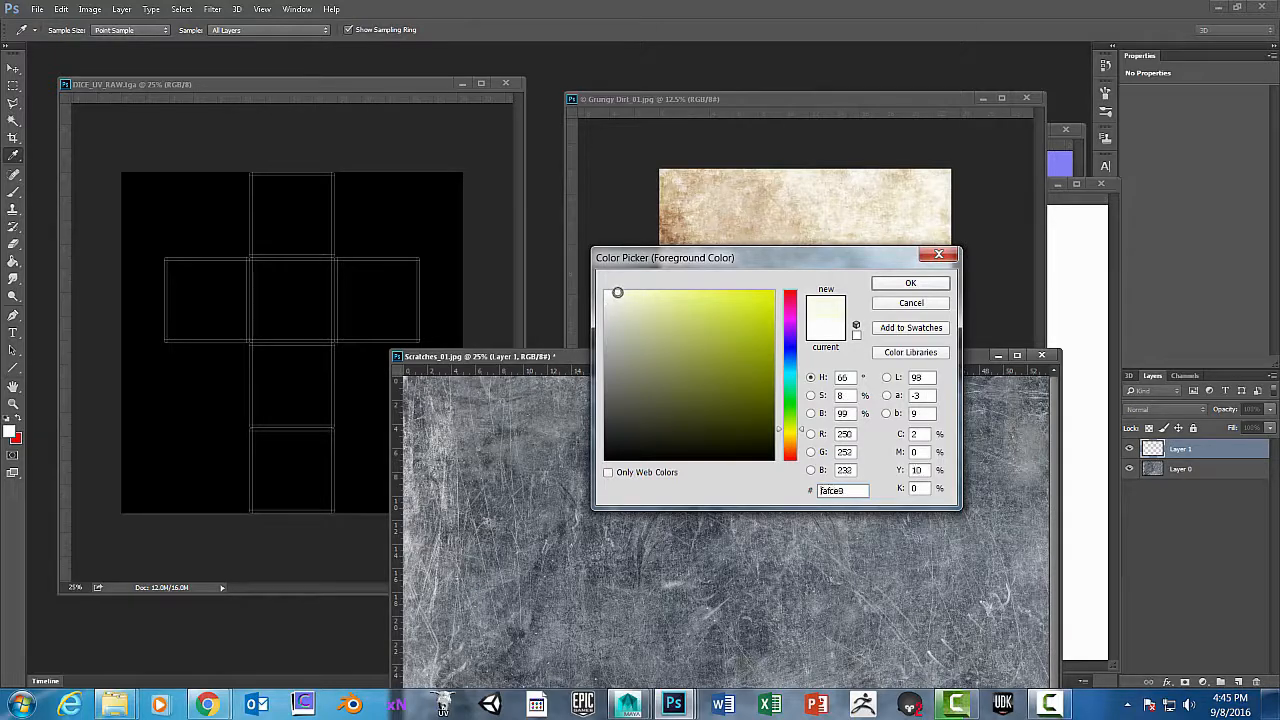
left_click(910, 283)
key("m")
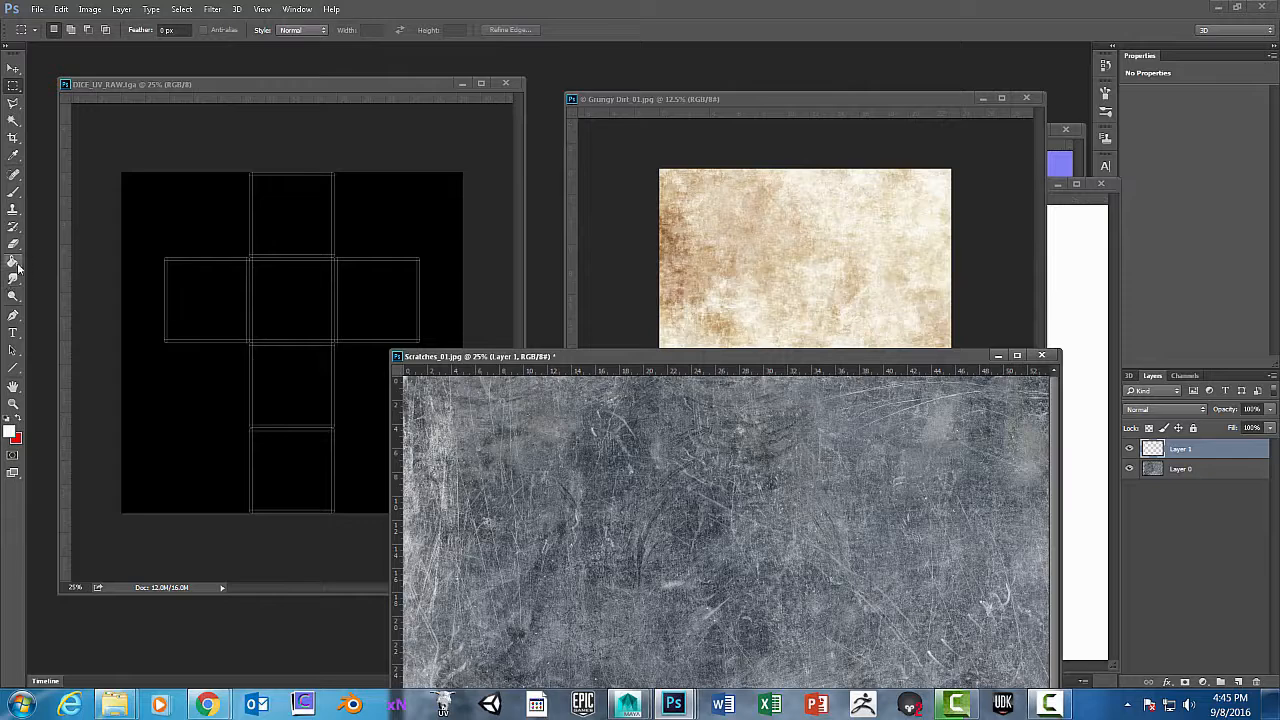
left_click(18, 266)
- Try to fill the UV layout's left face and the area around it with cream directly on the background layer
left_click(200, 271)
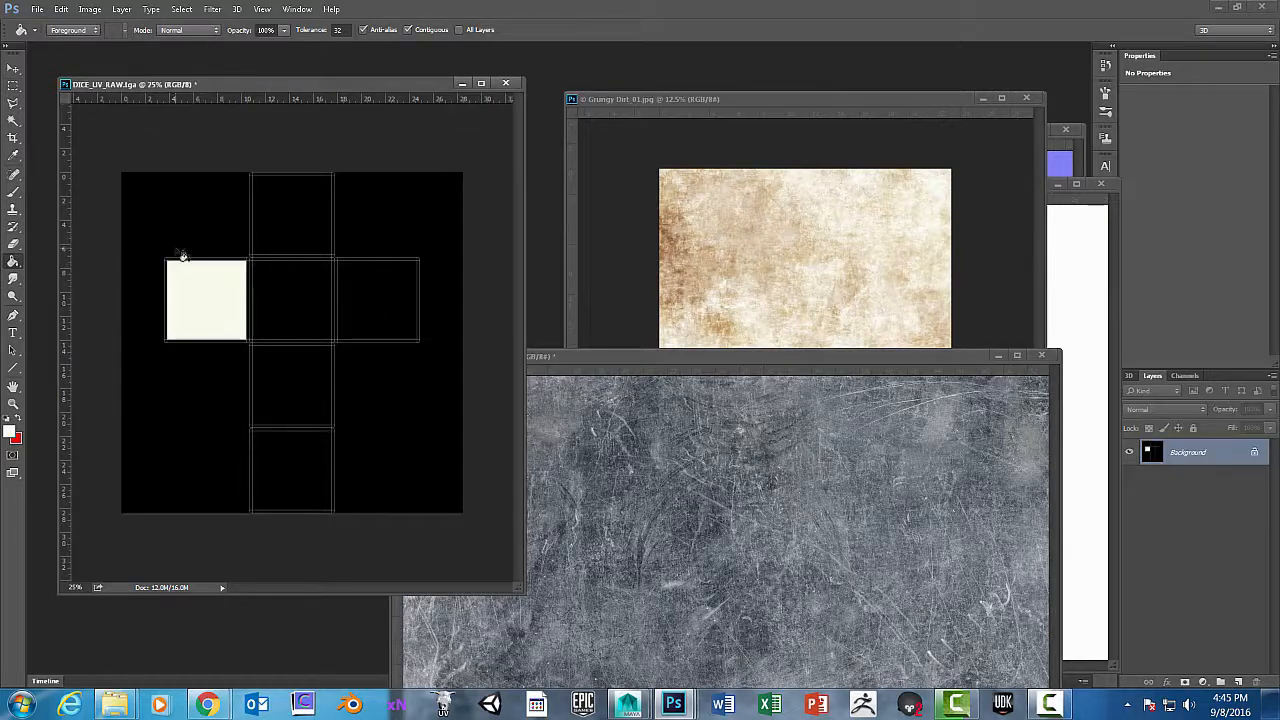
left_click(178, 209)
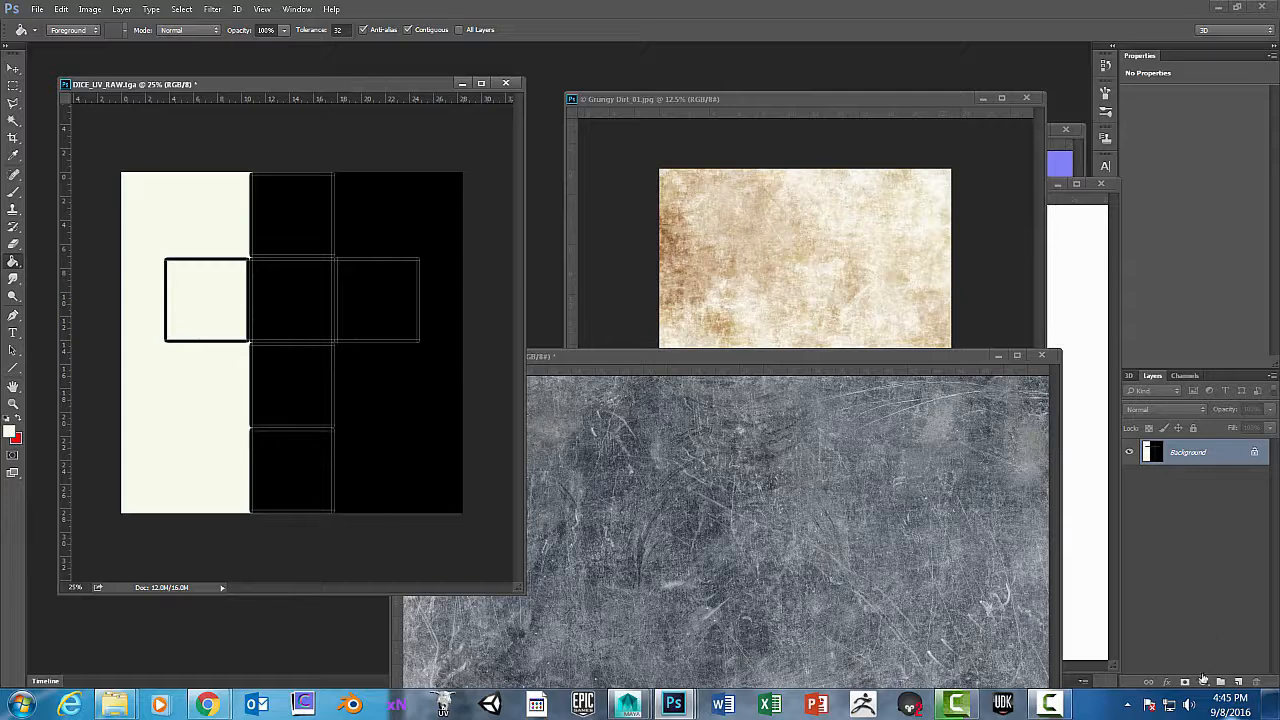
double_click(1198, 455)
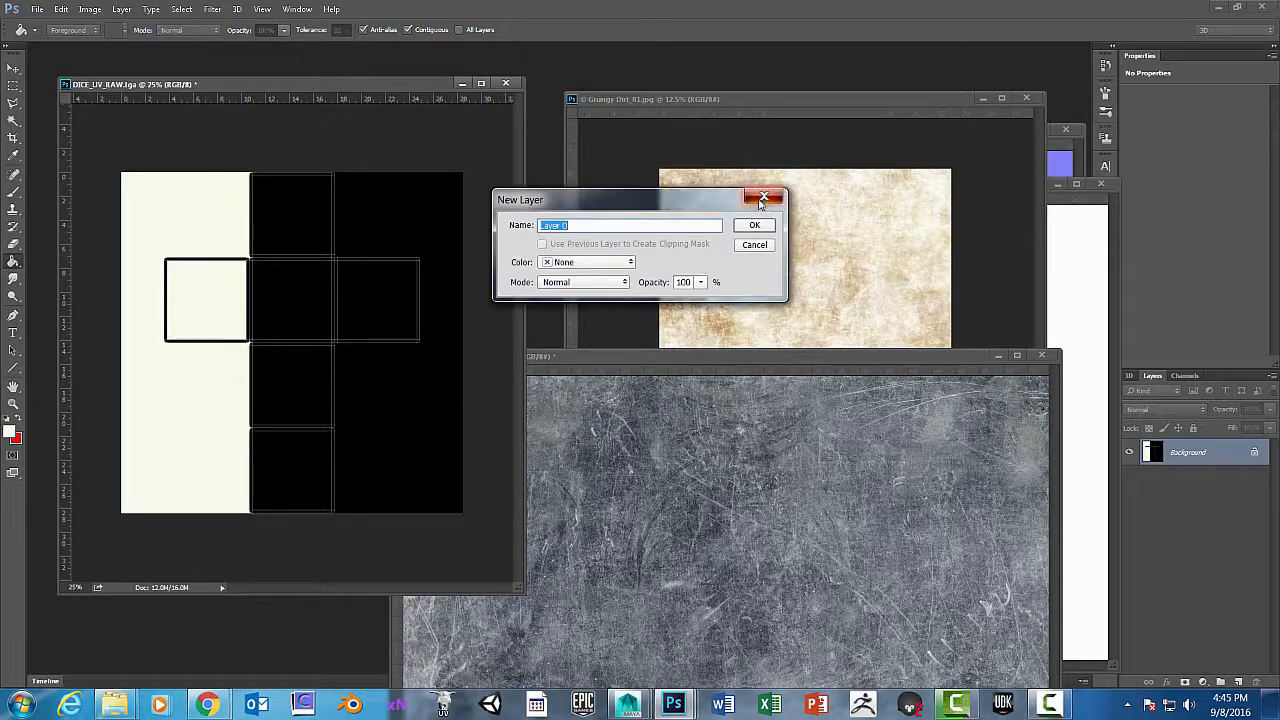
left_click(782, 192)
- Undo both Paint Bucket fills by reverting DICE_UV_RAW.tga to its Open history state
left_click(296, 10)
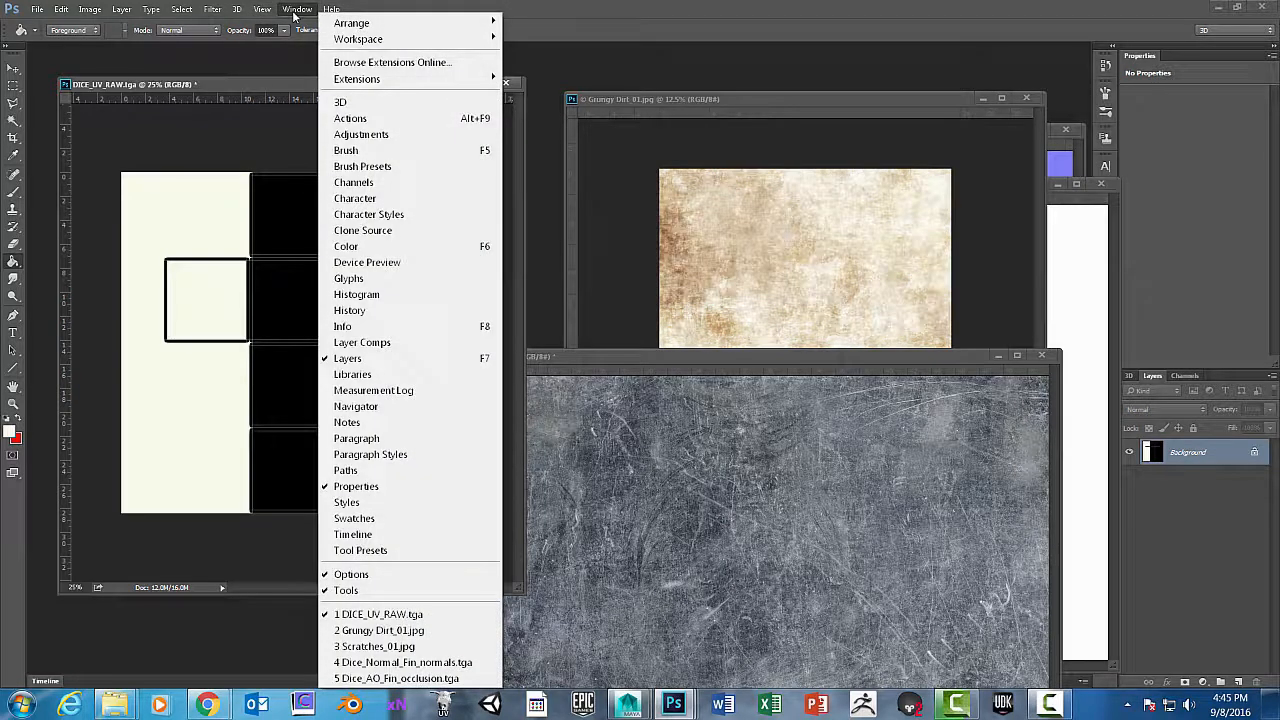
left_click(350, 310)
left_click(1025, 92)
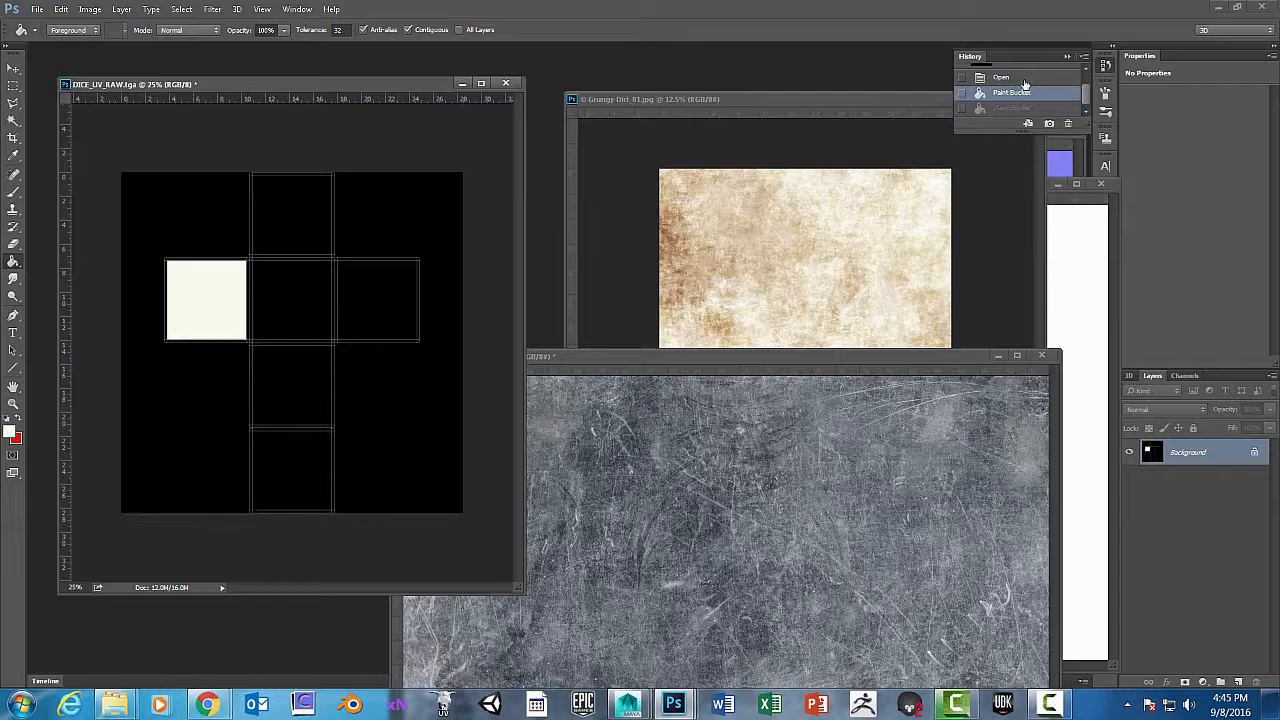
left_click(1010, 77)
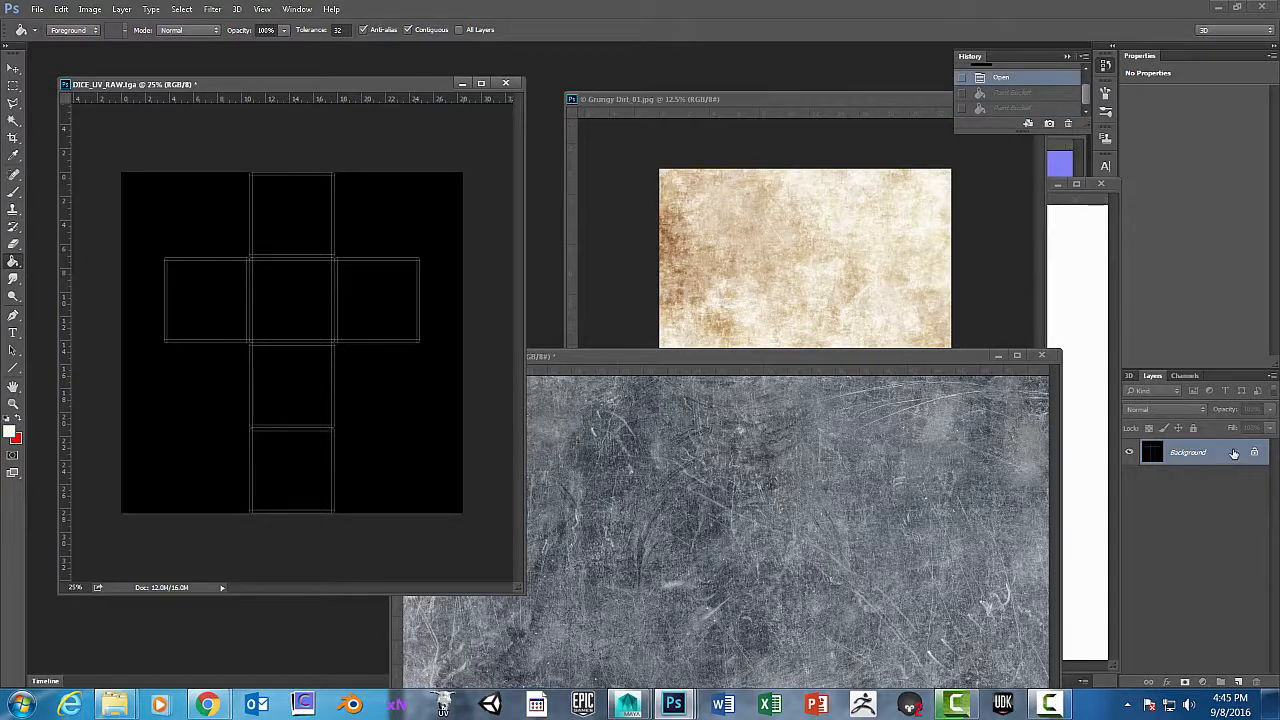
- Convert the UV layout's background into a normal layer, then fill a new layer above it with the cream foreground color
double_click(1234, 455)
left_click(752, 225)
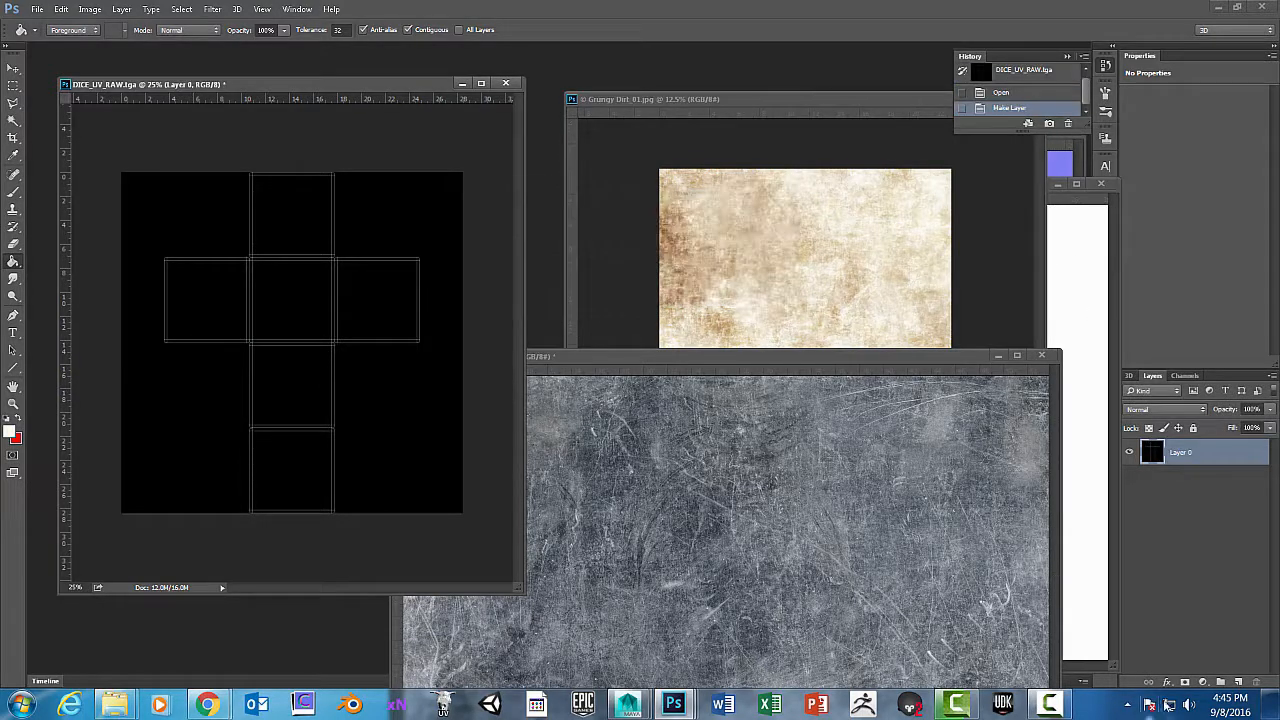
left_click(1237, 682)
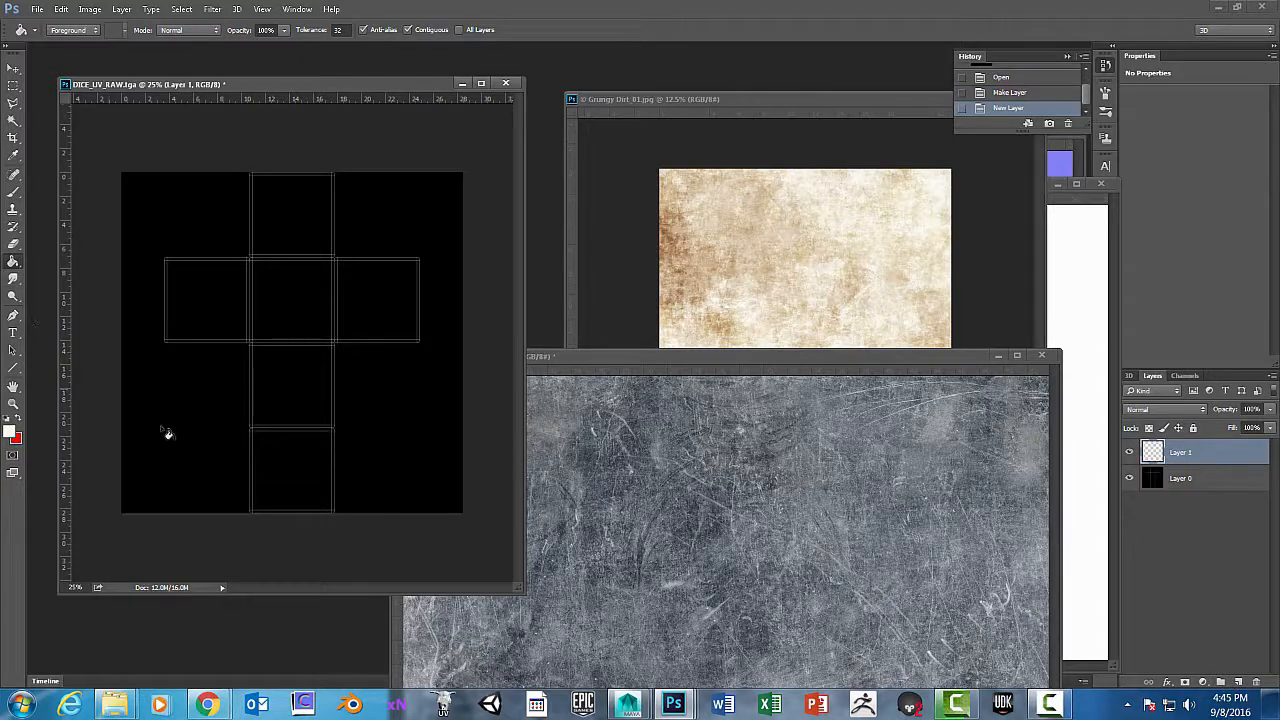
left_click(200, 430)
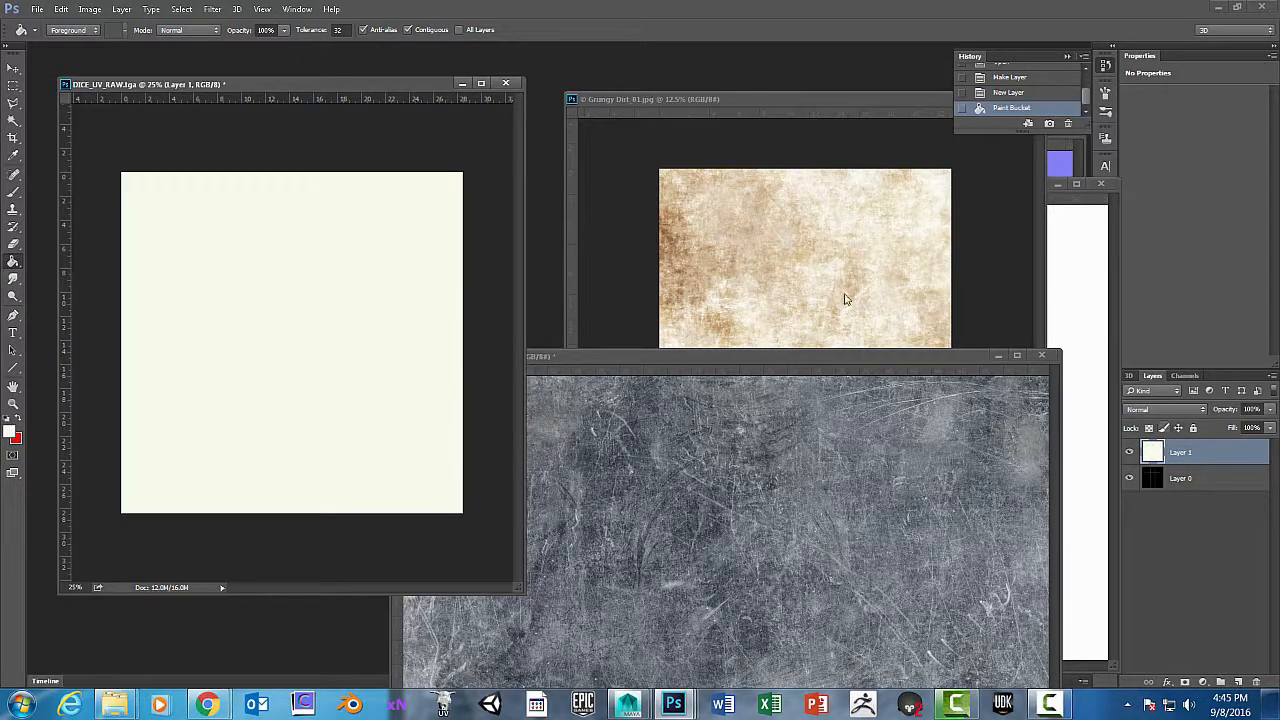
- Select the texture layer, Layer 0, in Scratches_01.jpg and move its window up beside the UV layout
left_click_drag(789, 355, 830, 386)
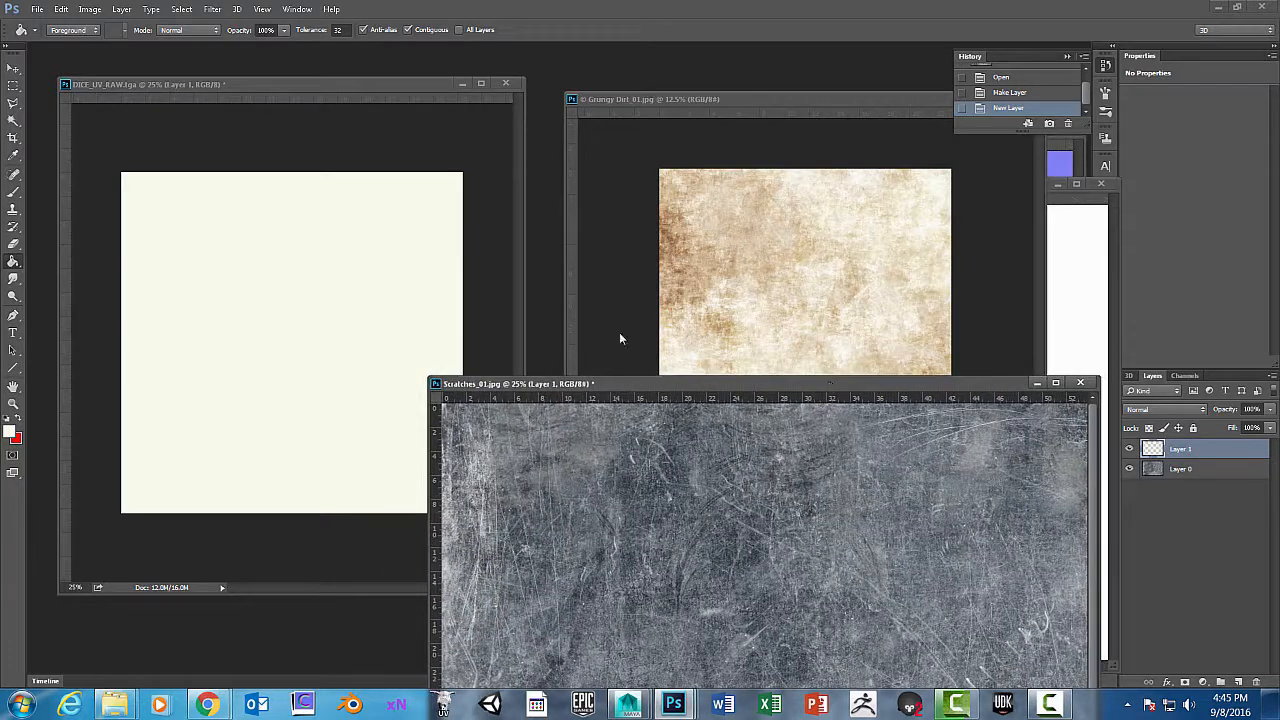
left_click(1200, 471)
left_click_drag(900, 383, 890, 143)
- Lower the opacity of the cream layer in DICE_UV_RAW.tga to 62% so the UV lines show through
left_click(270, 83)
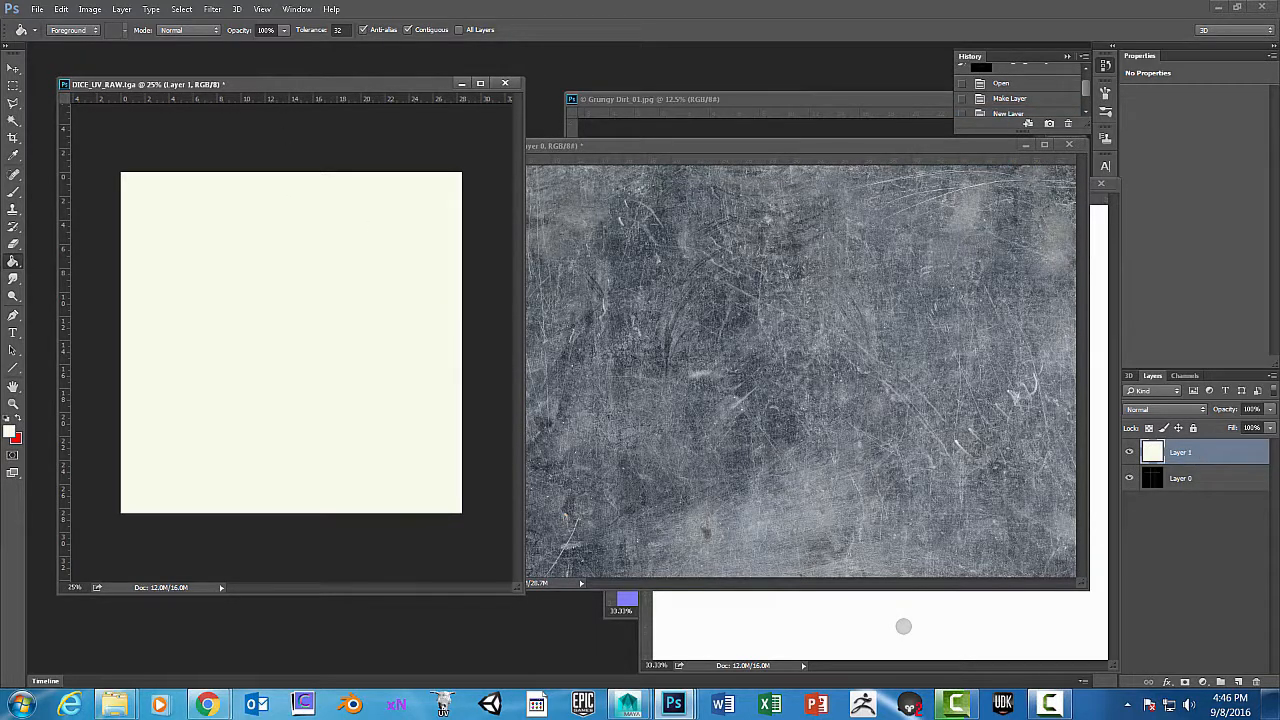
left_click(1271, 411)
left_click_drag(1271, 425, 1245, 428)
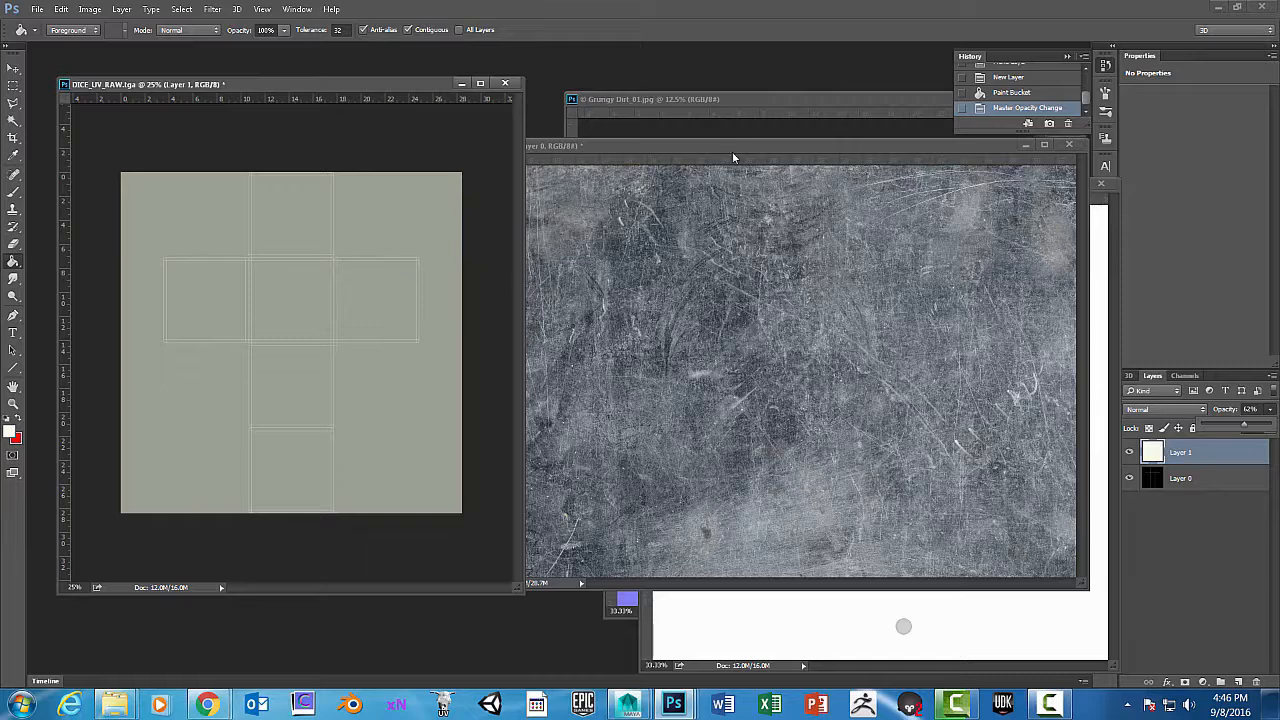
- Copy the Grungy Dirt_01.jpg texture into DICE_UV_RAW.tga with the Move tool as a new layer covering the canvas
left_click_drag(732, 157, 930, 278)
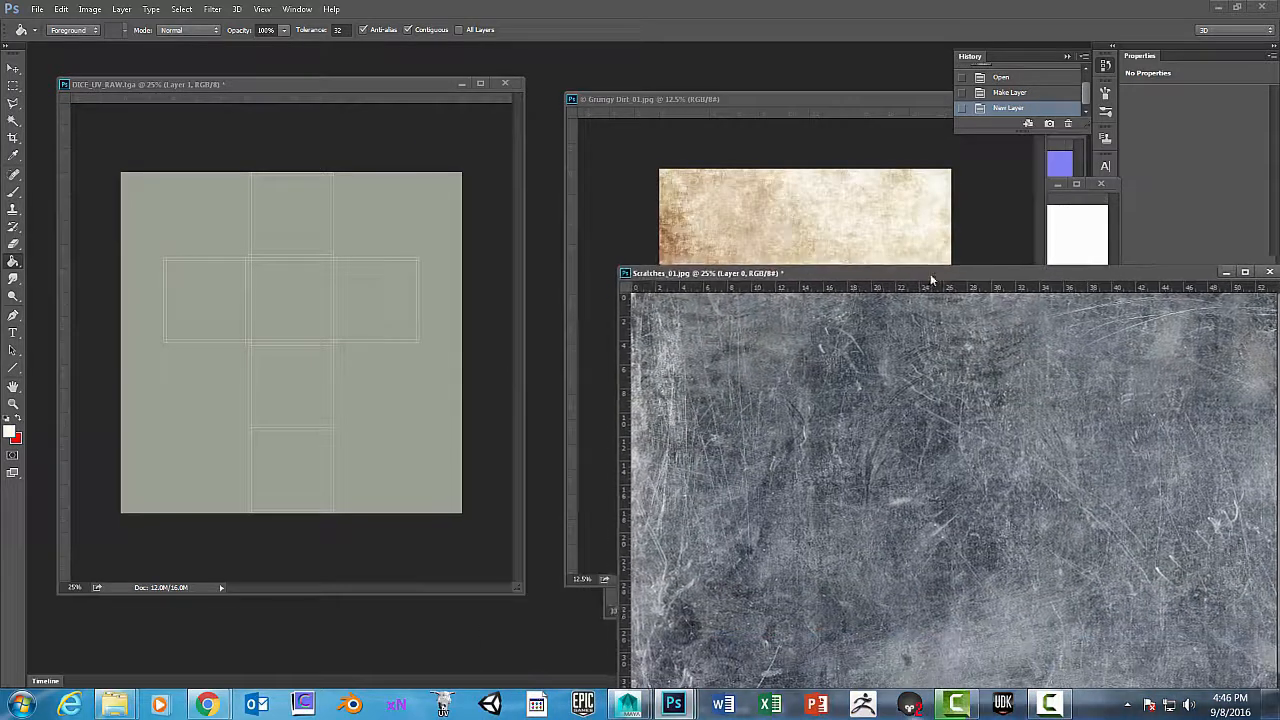
left_click_drag(748, 96, 680, 103)
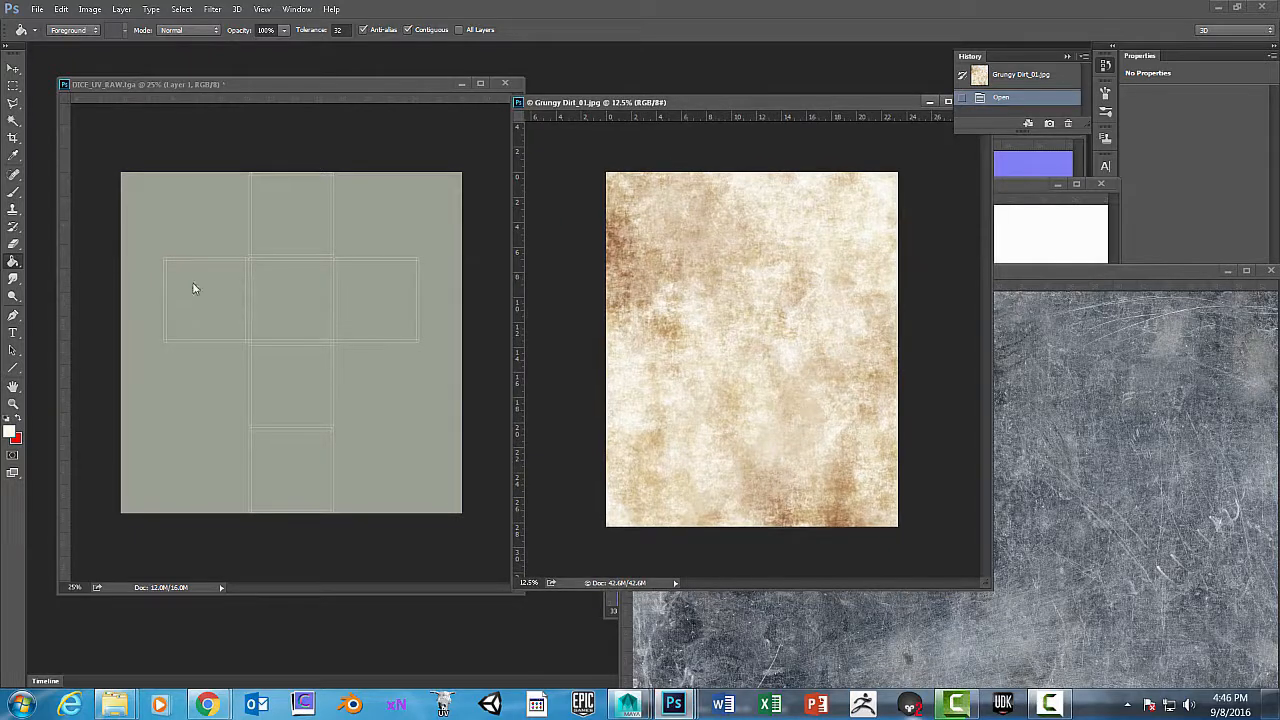
left_click(13, 67)
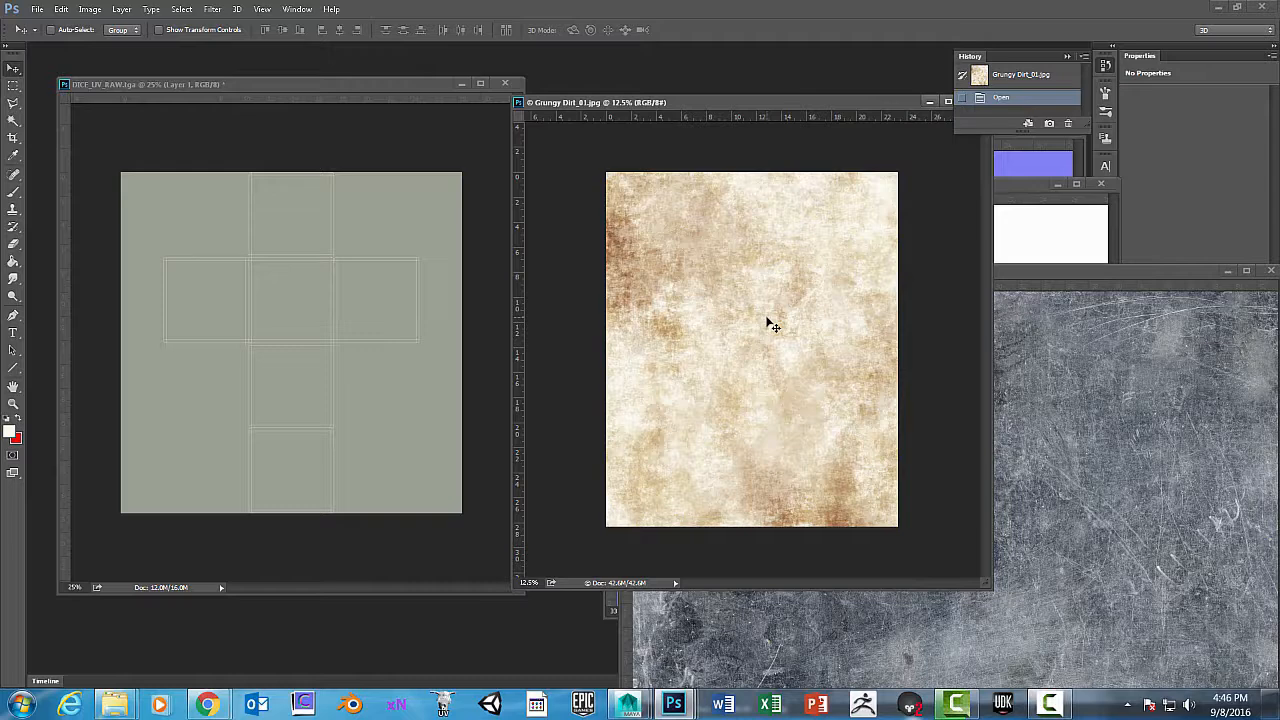
left_click_drag(768, 326, 372, 288)
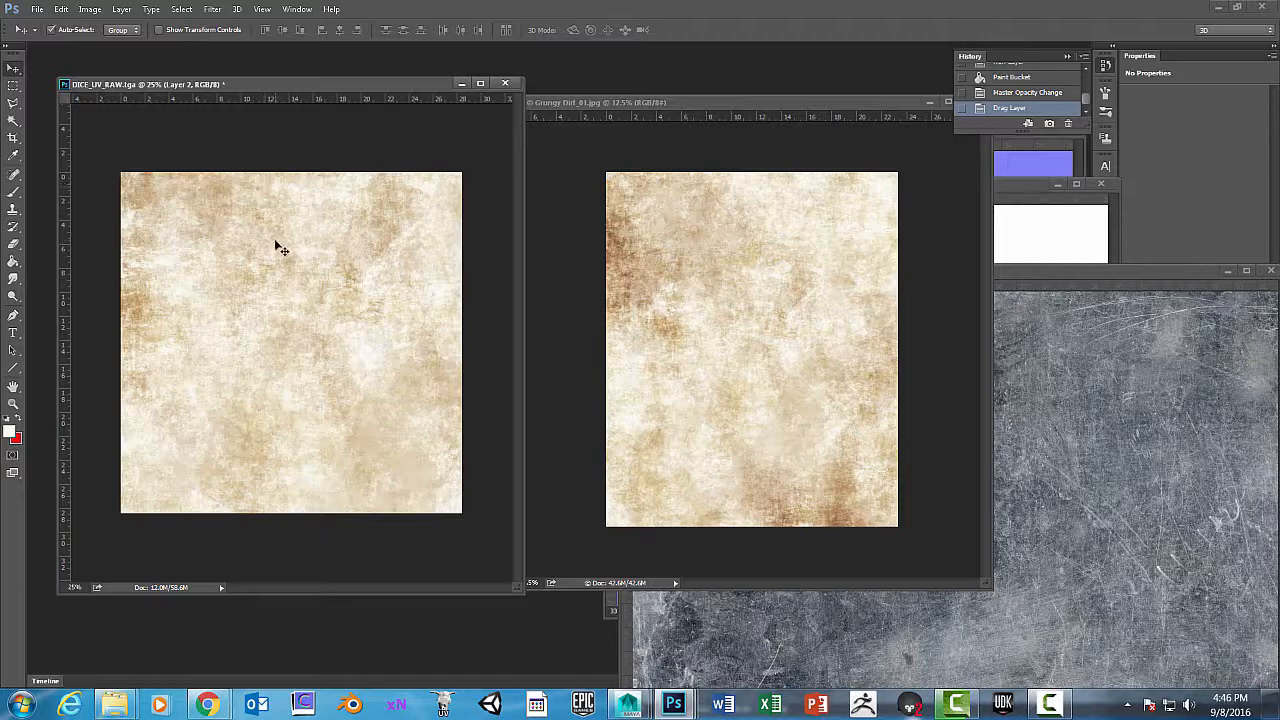
- Free-transform the grungy dirt layer, scaling it down to fit the canvas height and centering it over the UV layout
key("ctrl+t")
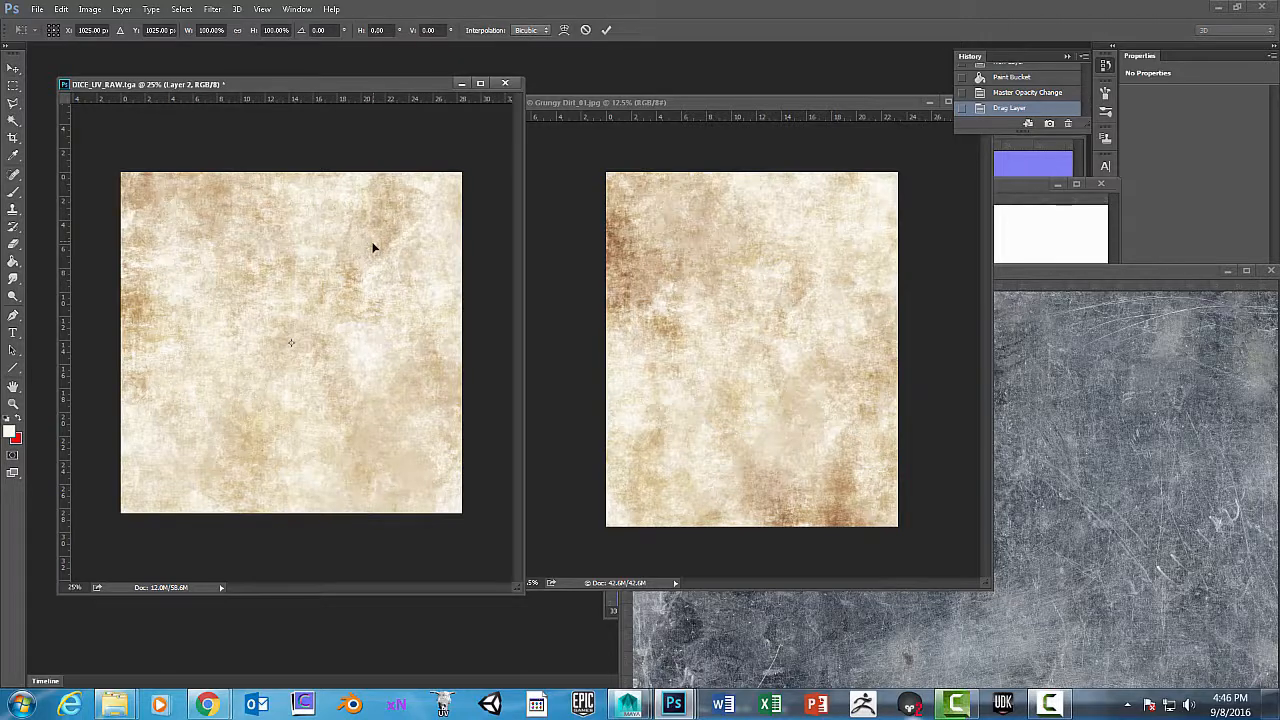
left_click_drag(521, 528, 930, 672)
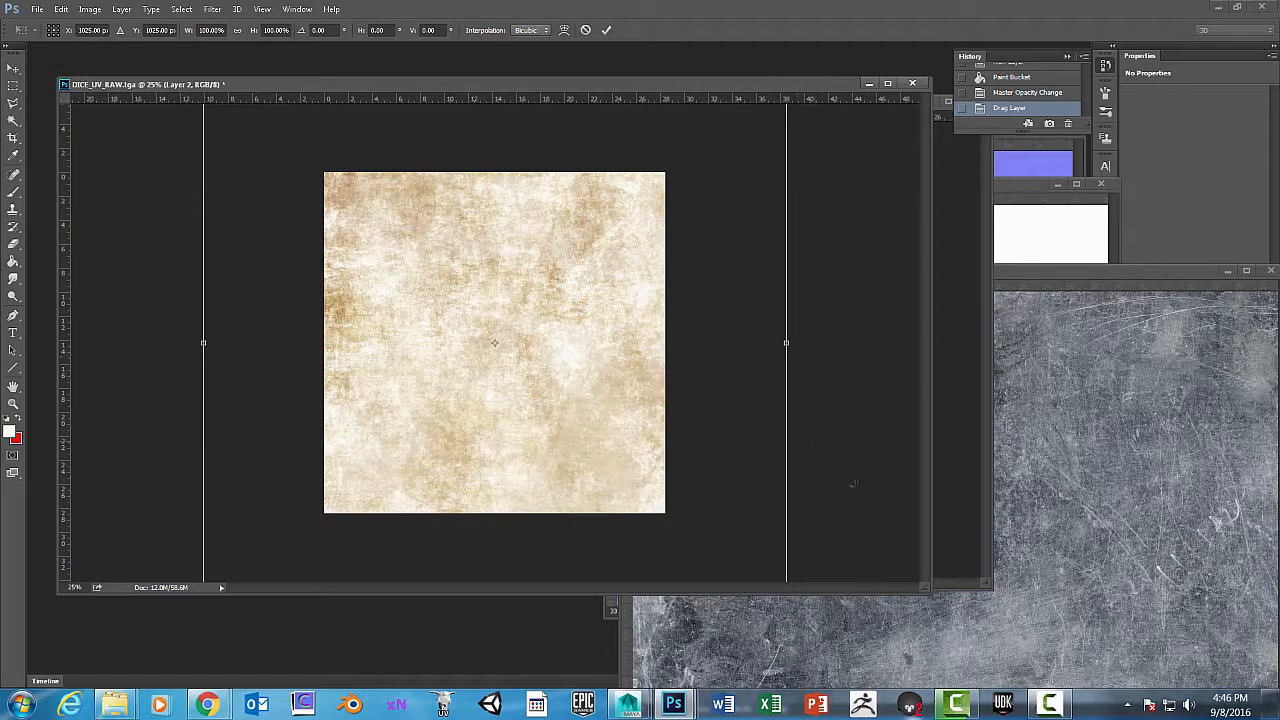
left_click_drag(930, 593, 975, 690)
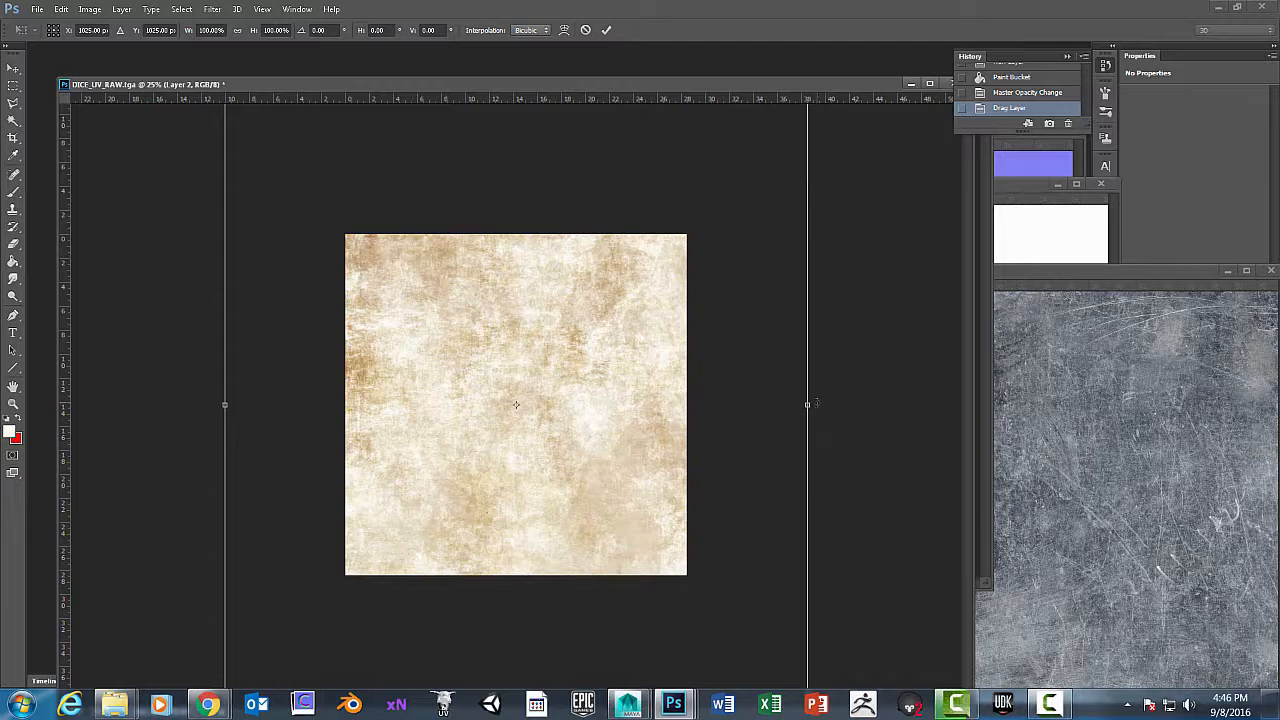
left_click_drag(422, 77, 353, 64)
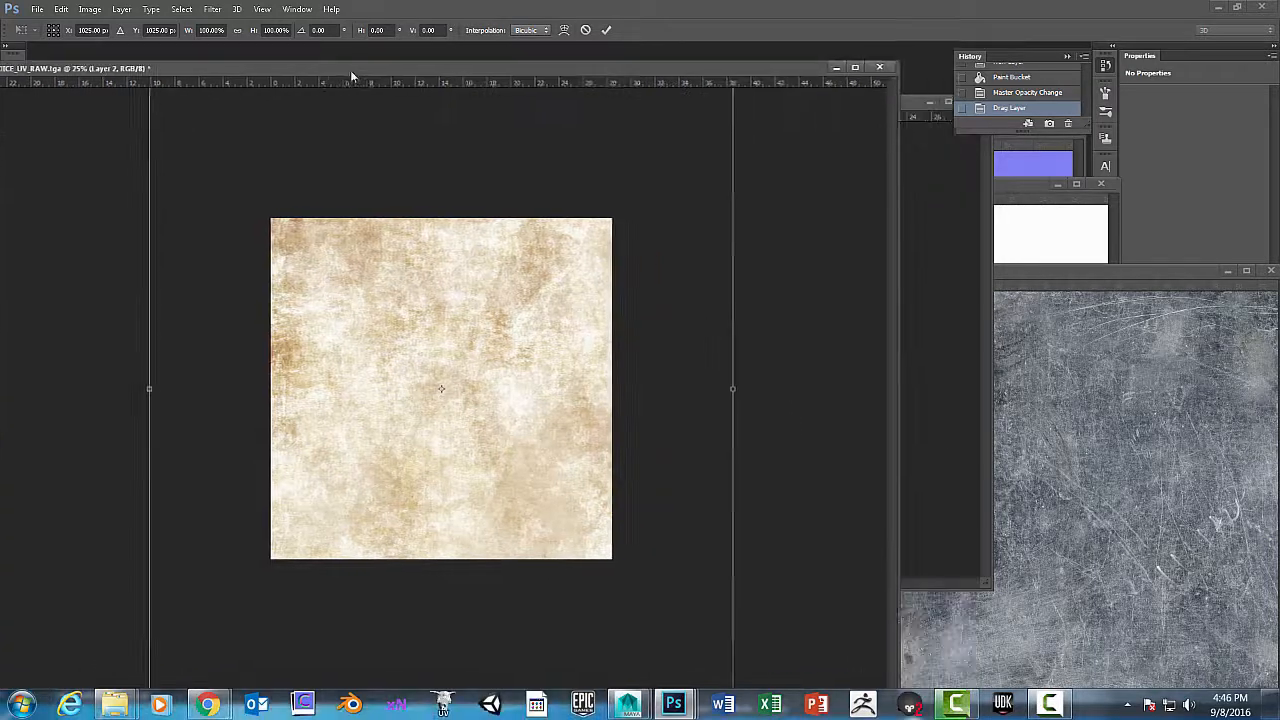
left_click_drag(617, 258, 579, 275)
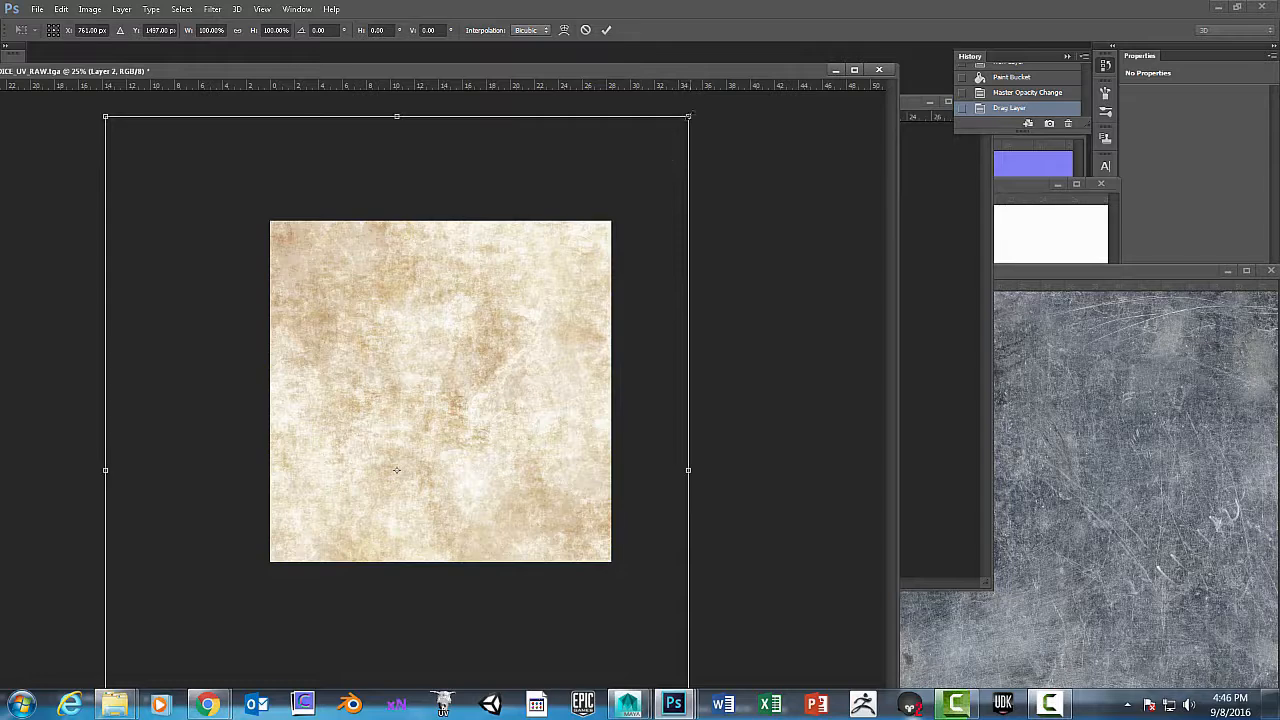
left_click_drag(688, 116, 380, 457)
left_click_drag(389, 510, 543, 238)
key("Return")
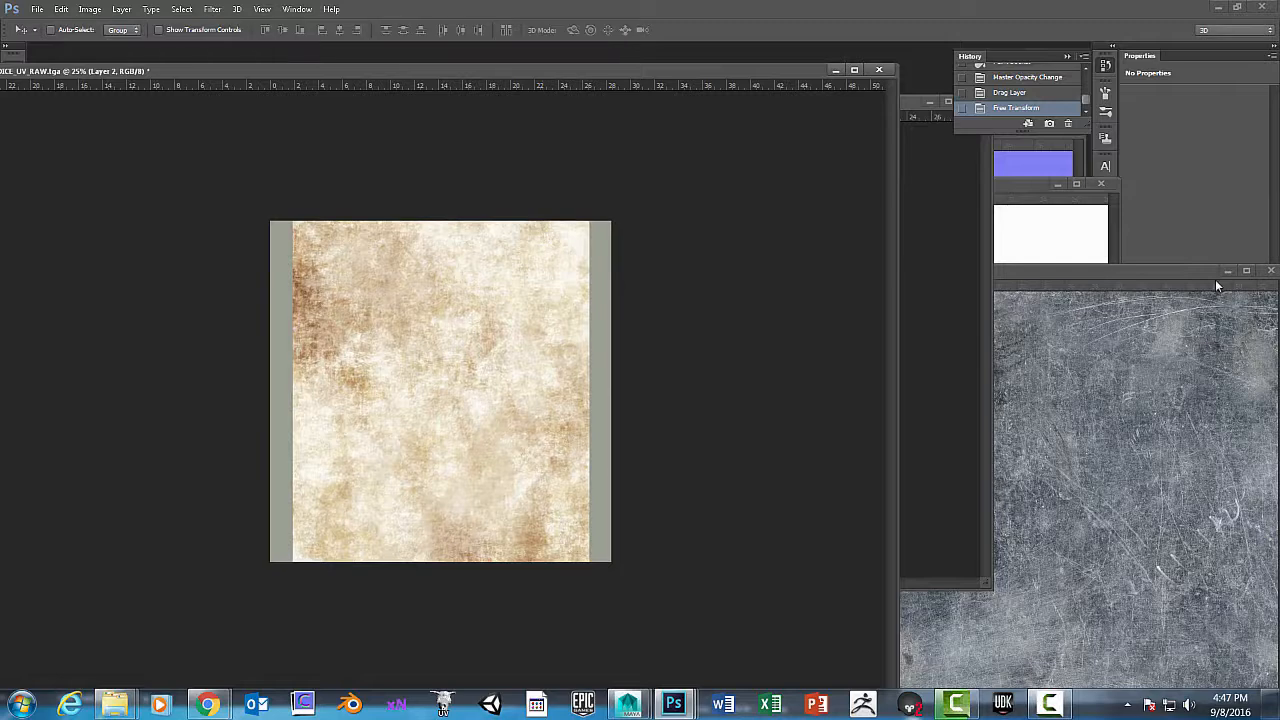
- Lower the opacity of the grungy dirt layer, Layer 2, in DICE_UV_RAW.tga to 40%
left_click_drag(1205, 269, 743, 297)
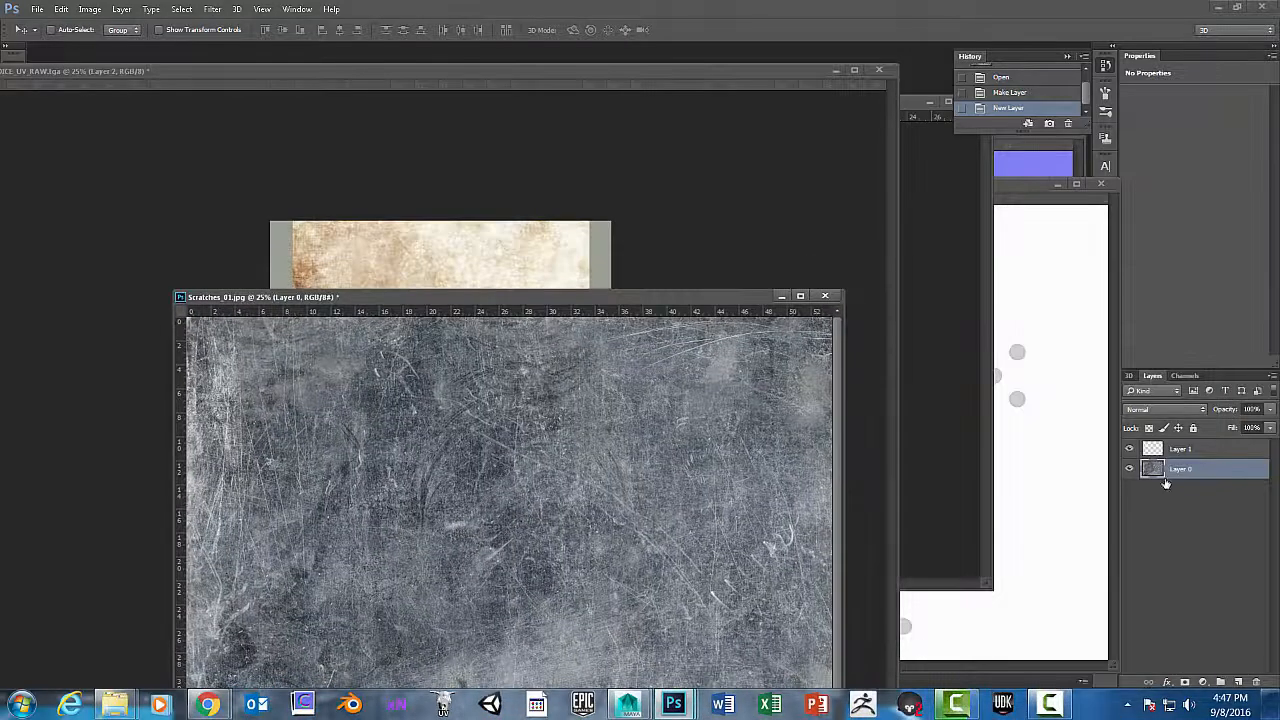
left_click(541, 70)
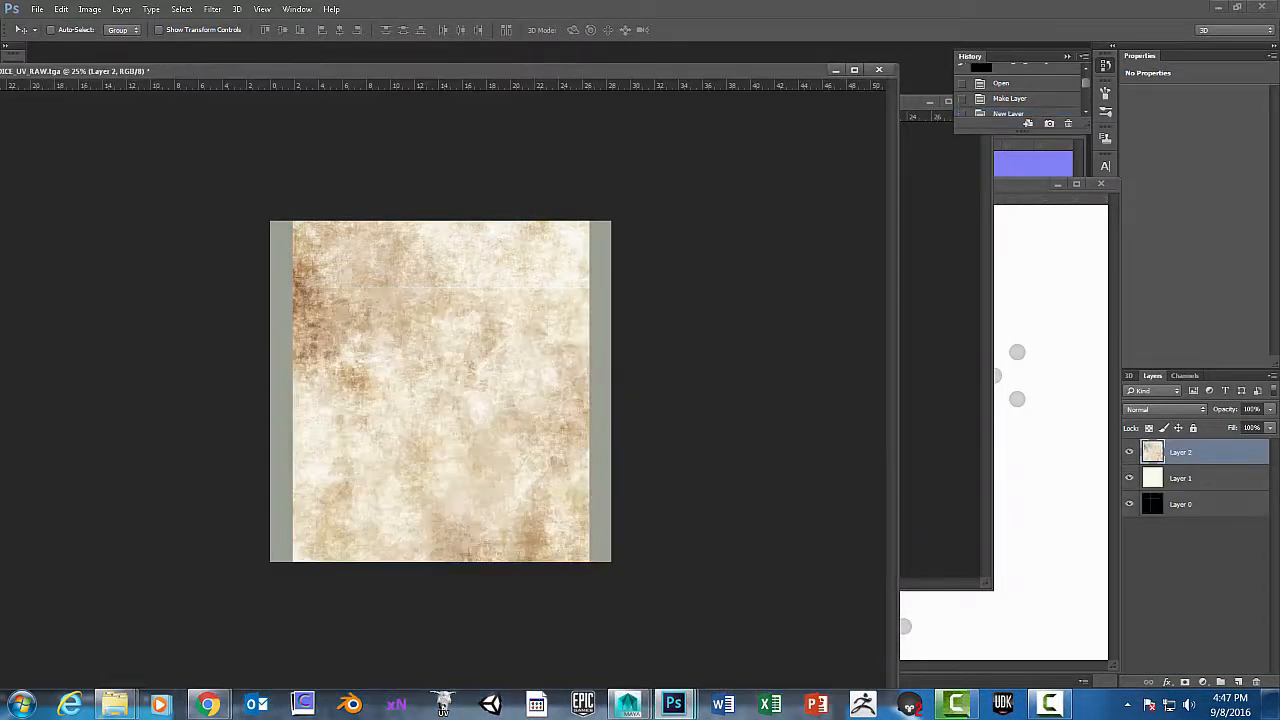
left_click(1270, 409)
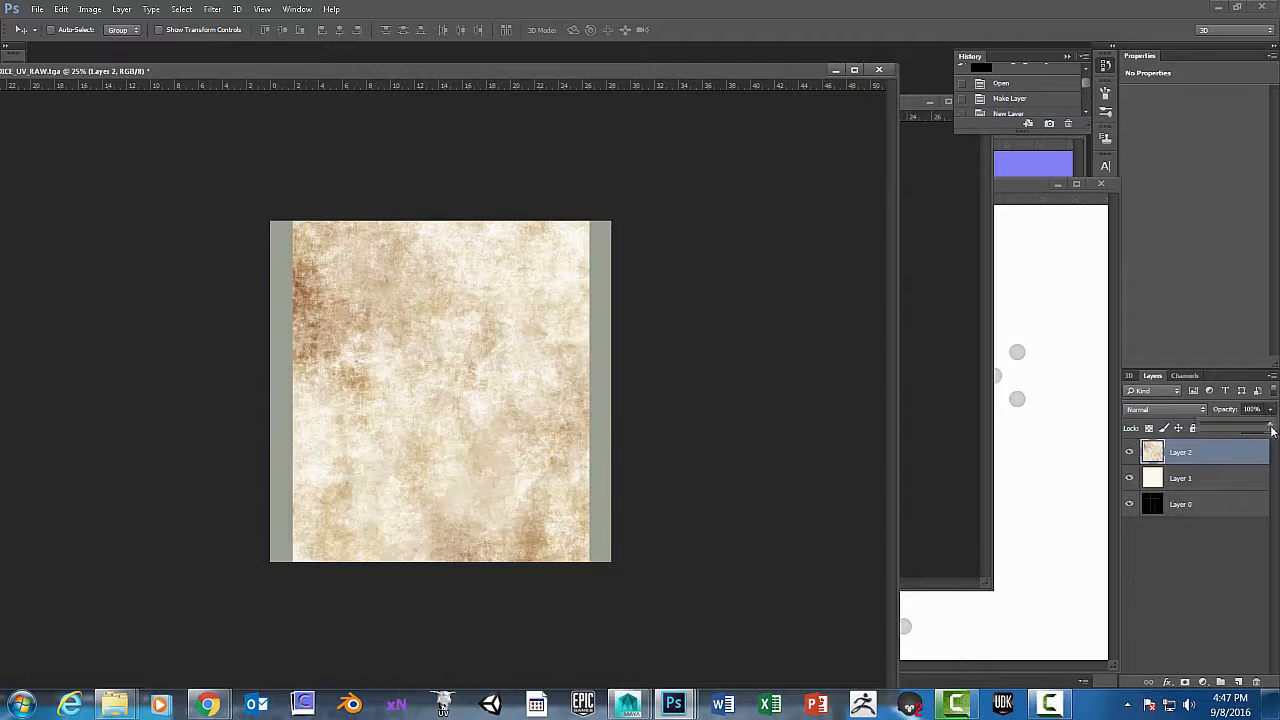
left_click_drag(1270, 430, 1240, 432)
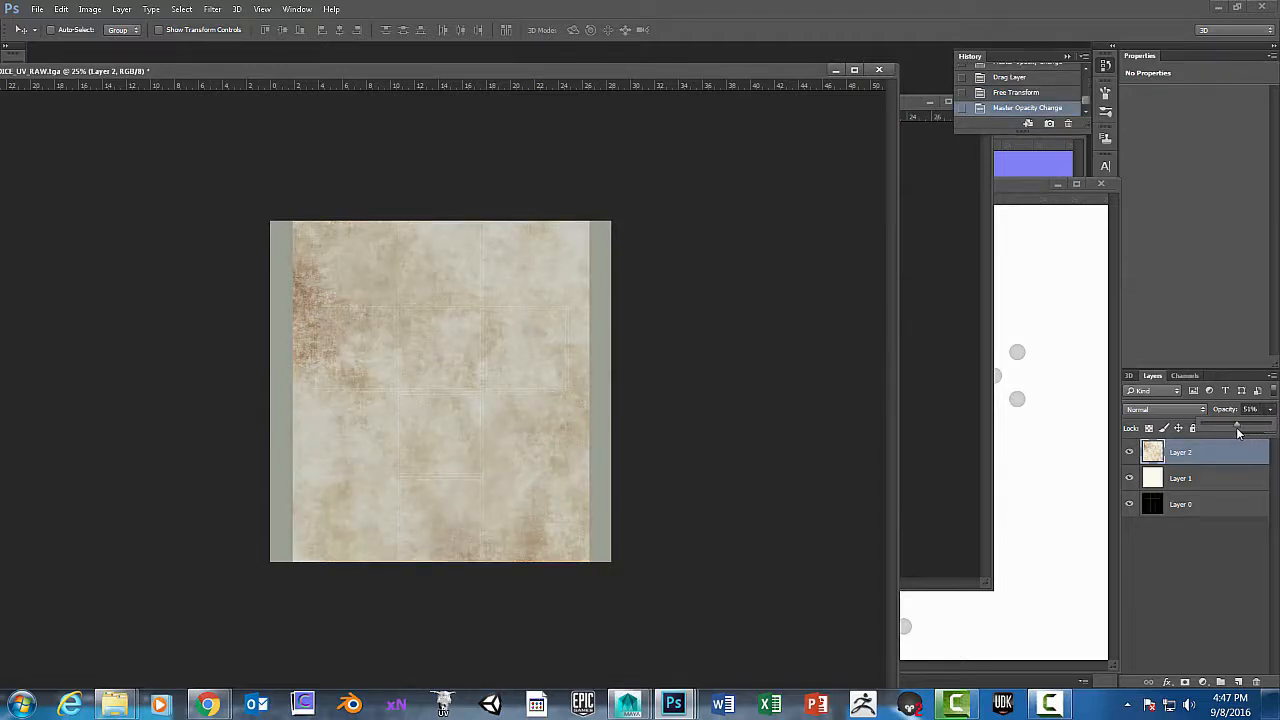
left_click_drag(1231, 429, 1231, 430)
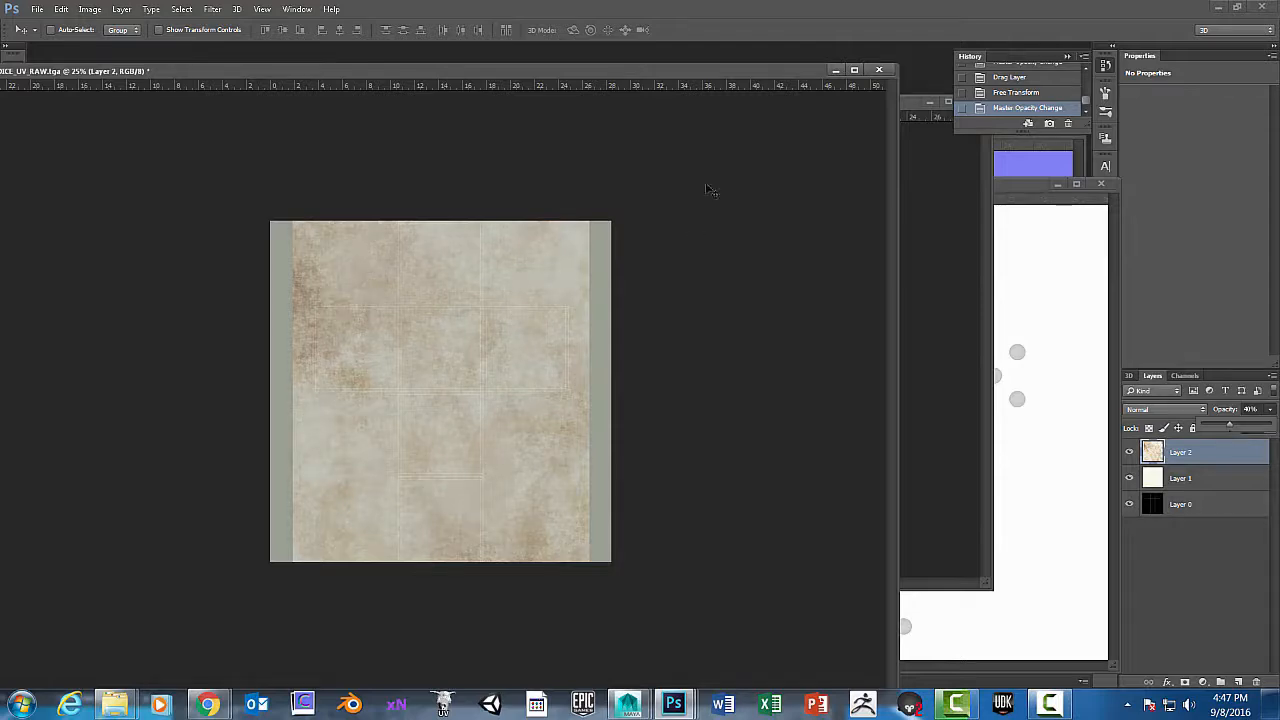
- Copy the Scratches_01.jpg texture into DICE_UV_RAW.tga with the Move tool as a new top layer
left_click_drag(499, 74, 780, 97)
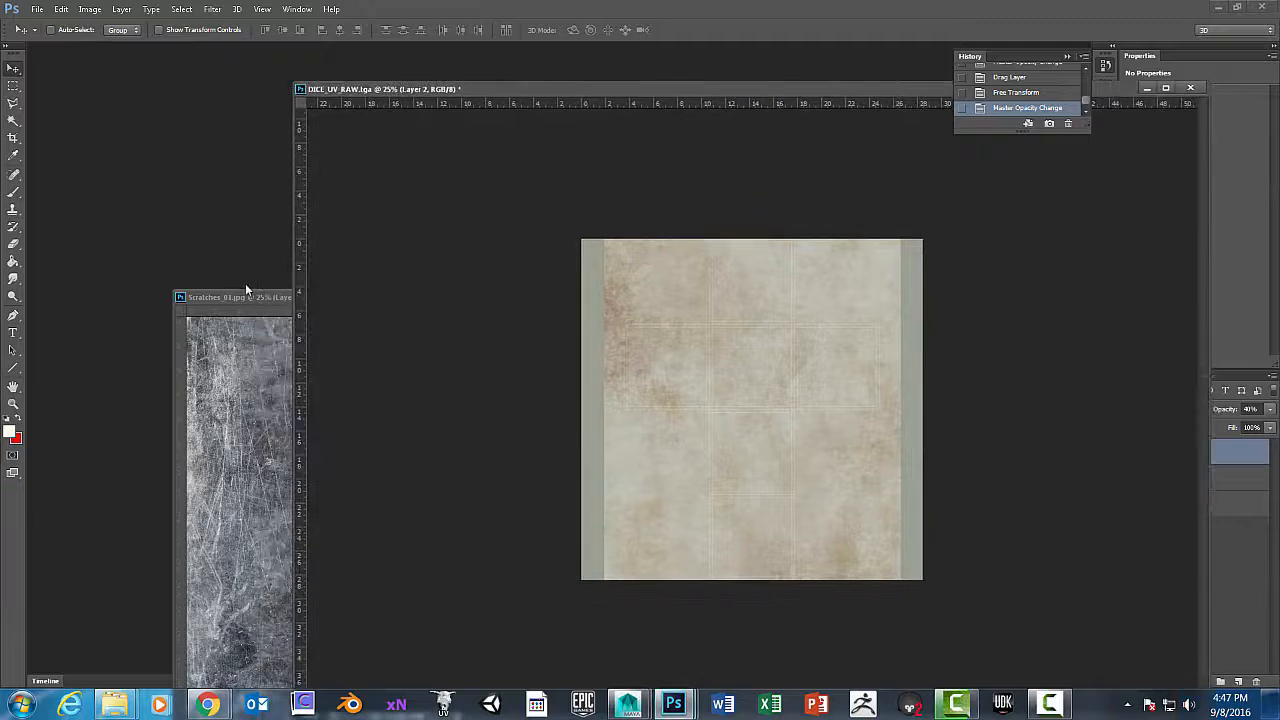
left_click_drag(245, 285, 193, 230)
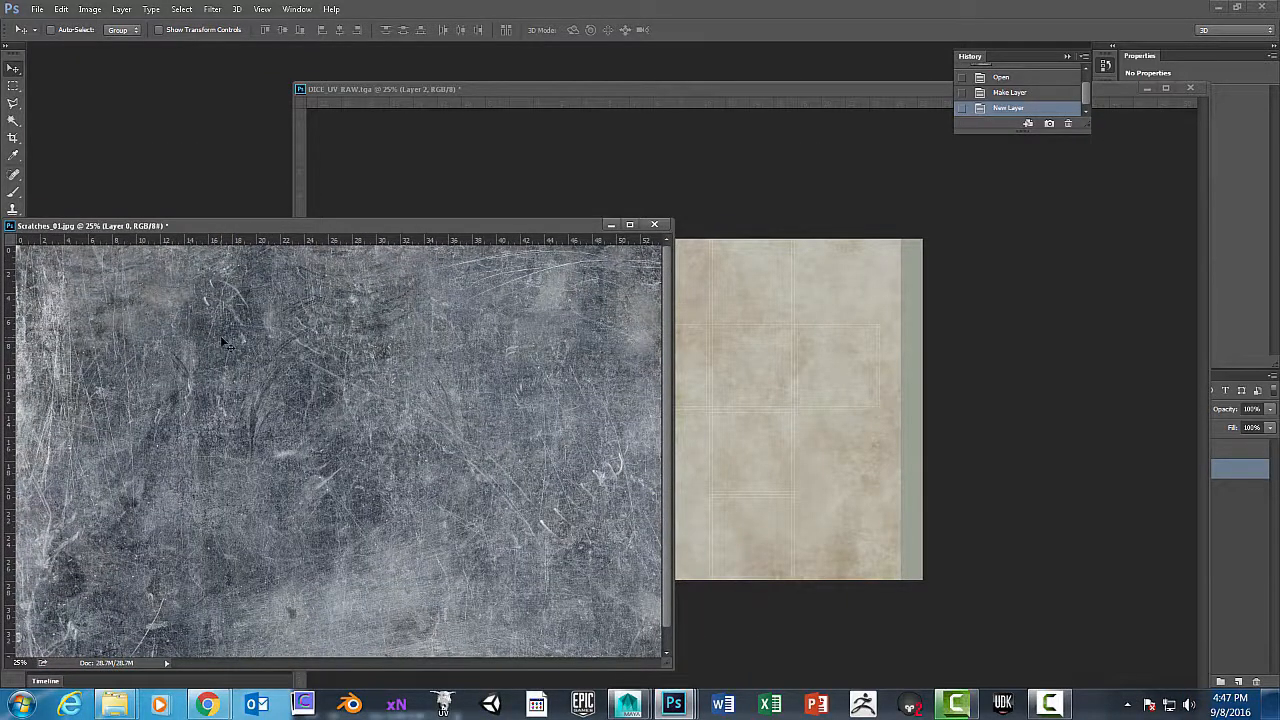
left_click_drag(266, 373, 788, 417)
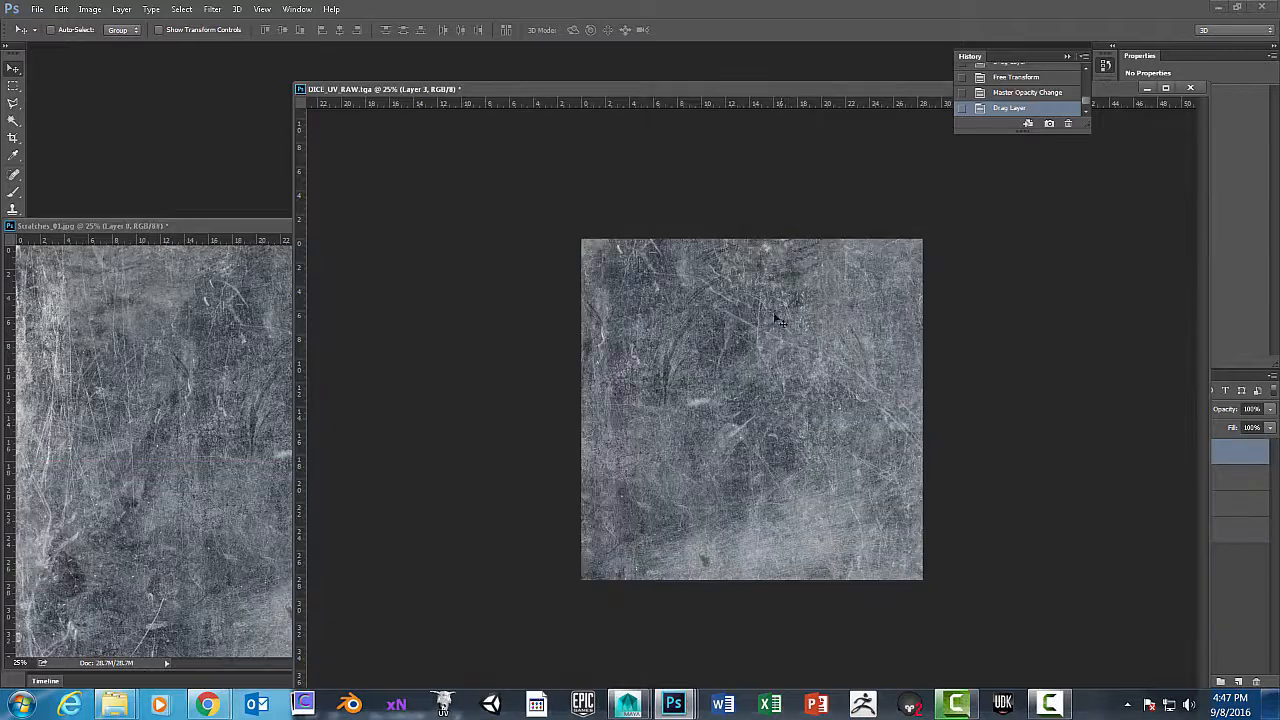
- Free-transform the scratches layer, scaling it to about 57%, rotating it 90° and centering it on the canvas
left_click_drag(490, 89, 365, 36)
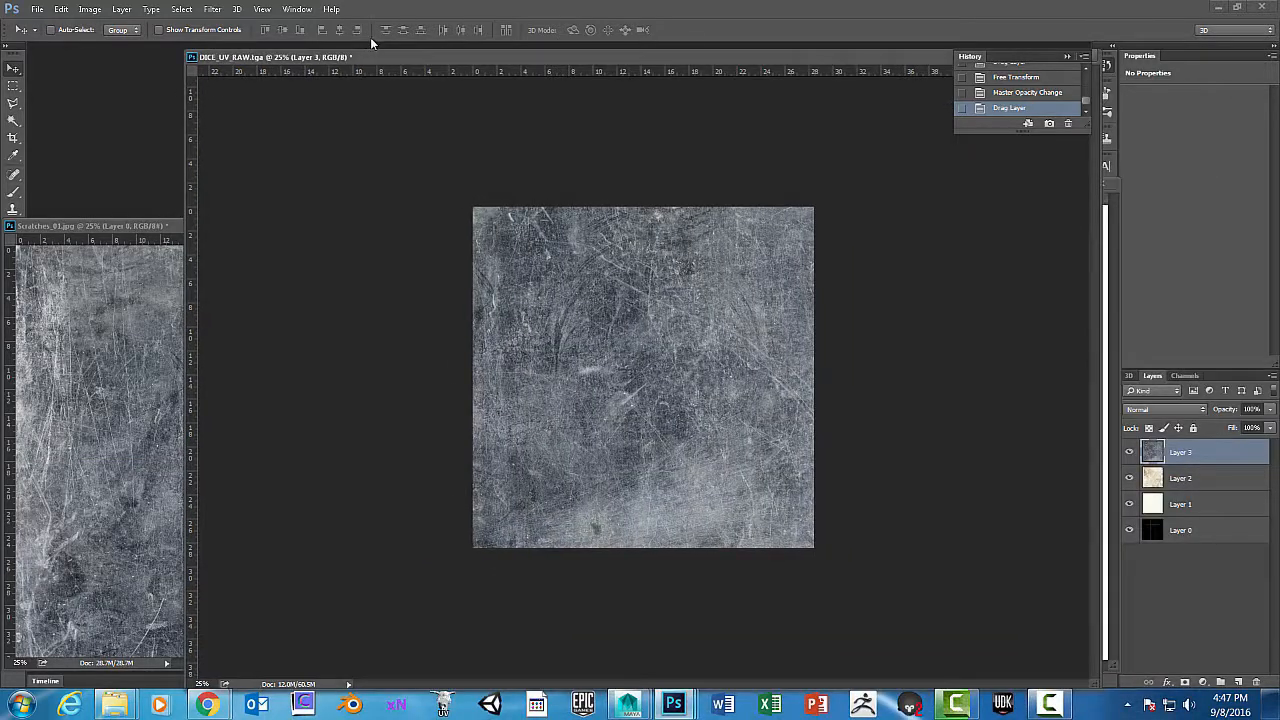
key("ctrl+t")
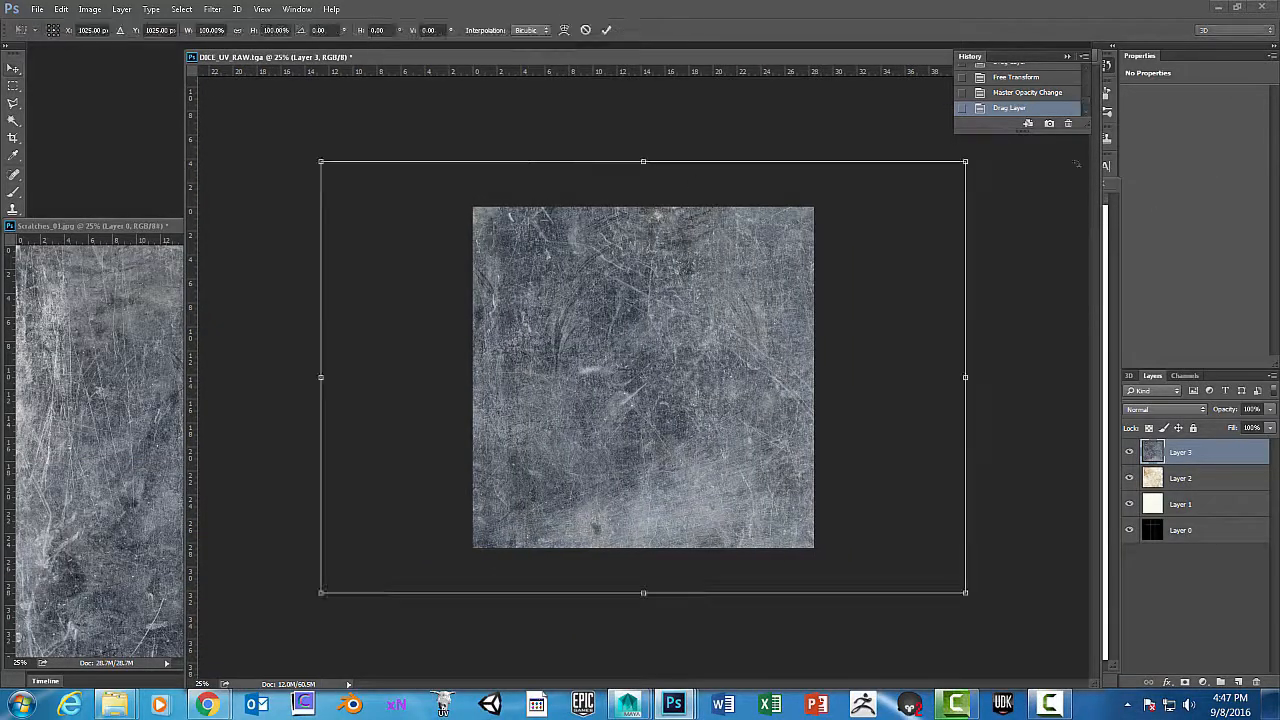
left_click_drag(965, 161, 691, 345)
left_click_drag(628, 417, 768, 304)
left_click_drag(847, 224, 743, 495)
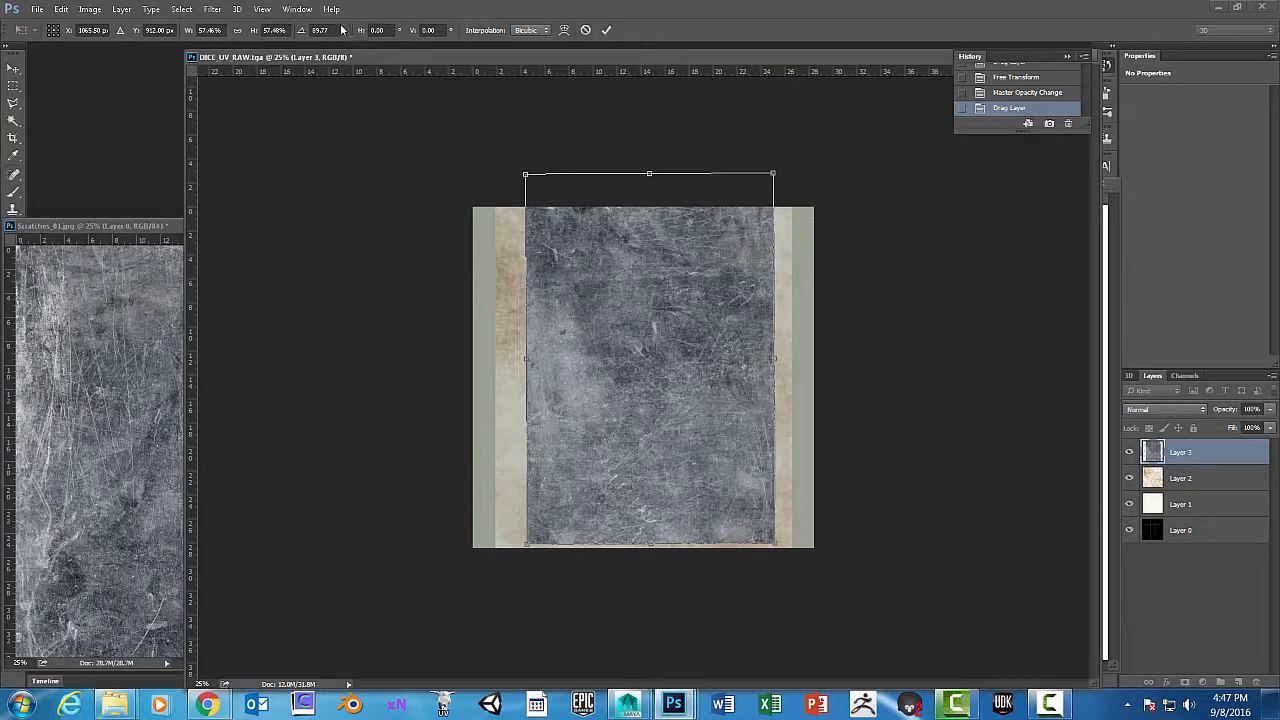
left_click(303, 37)
type("90")
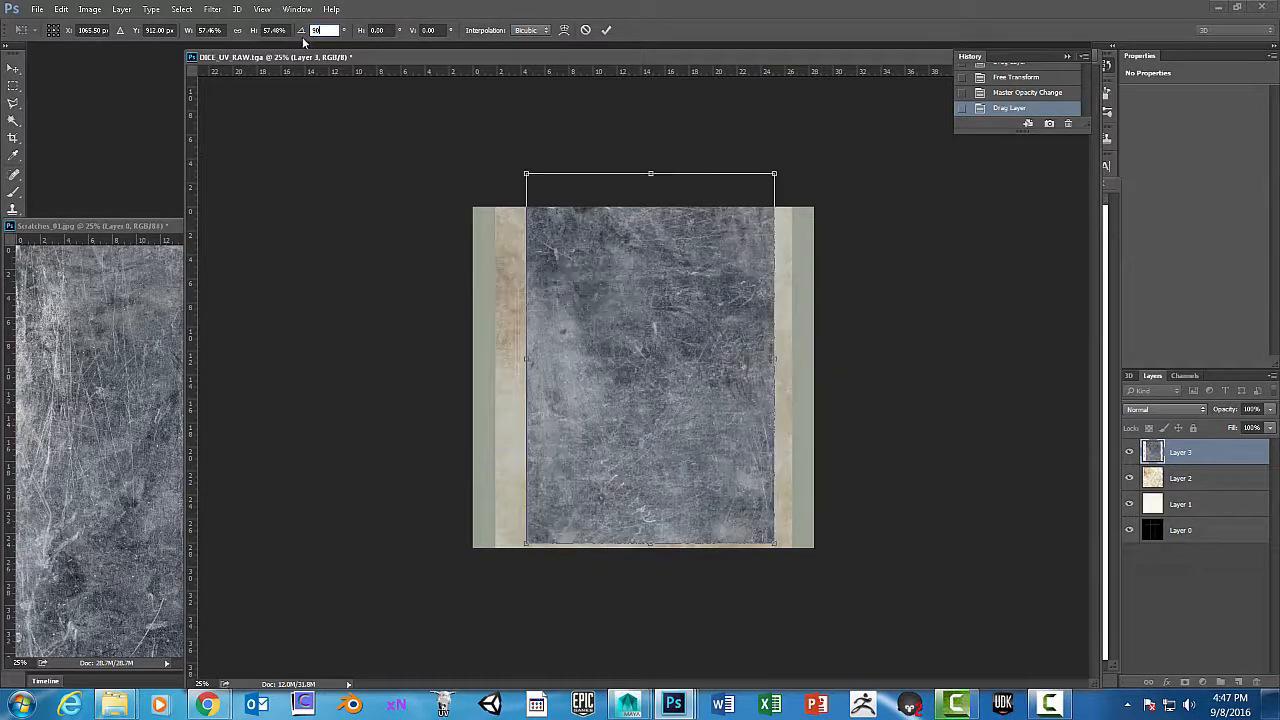
left_click_drag(697, 318, 687, 337)
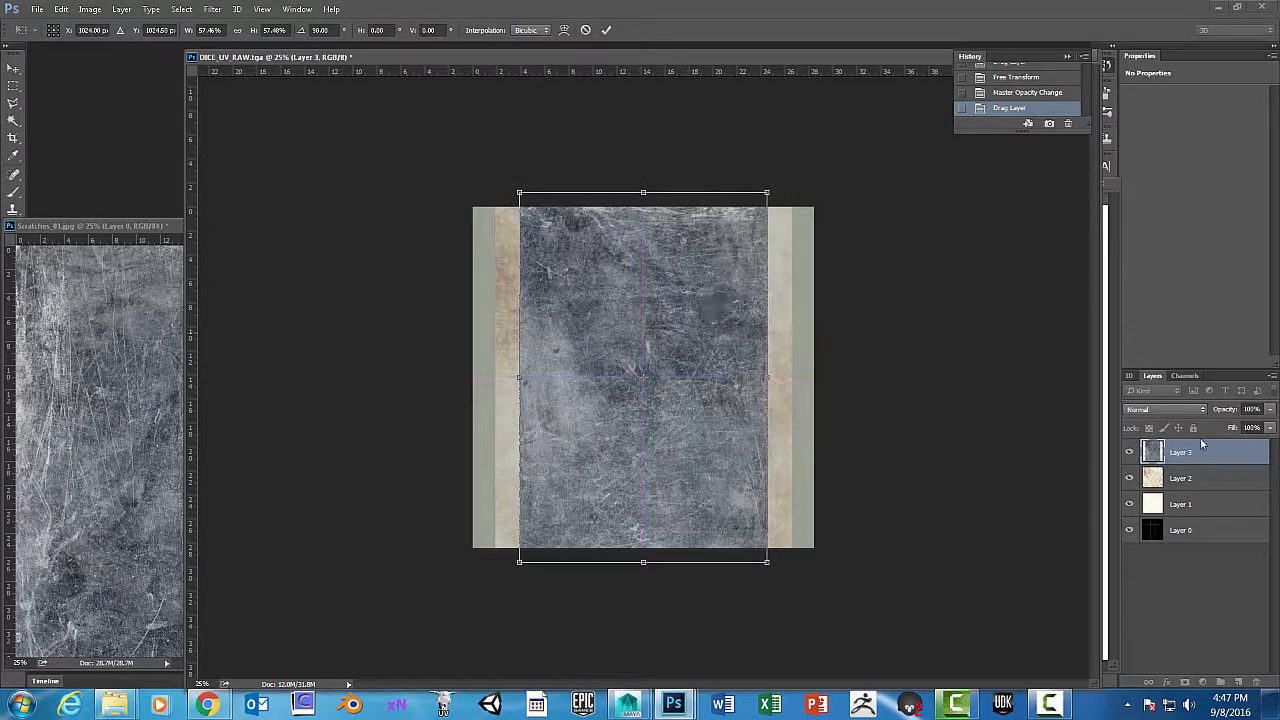
- Lower the scratches layer's opacity to 41% and stretch it slightly wider on both sides to cover the UV layout
left_click(1270, 409)
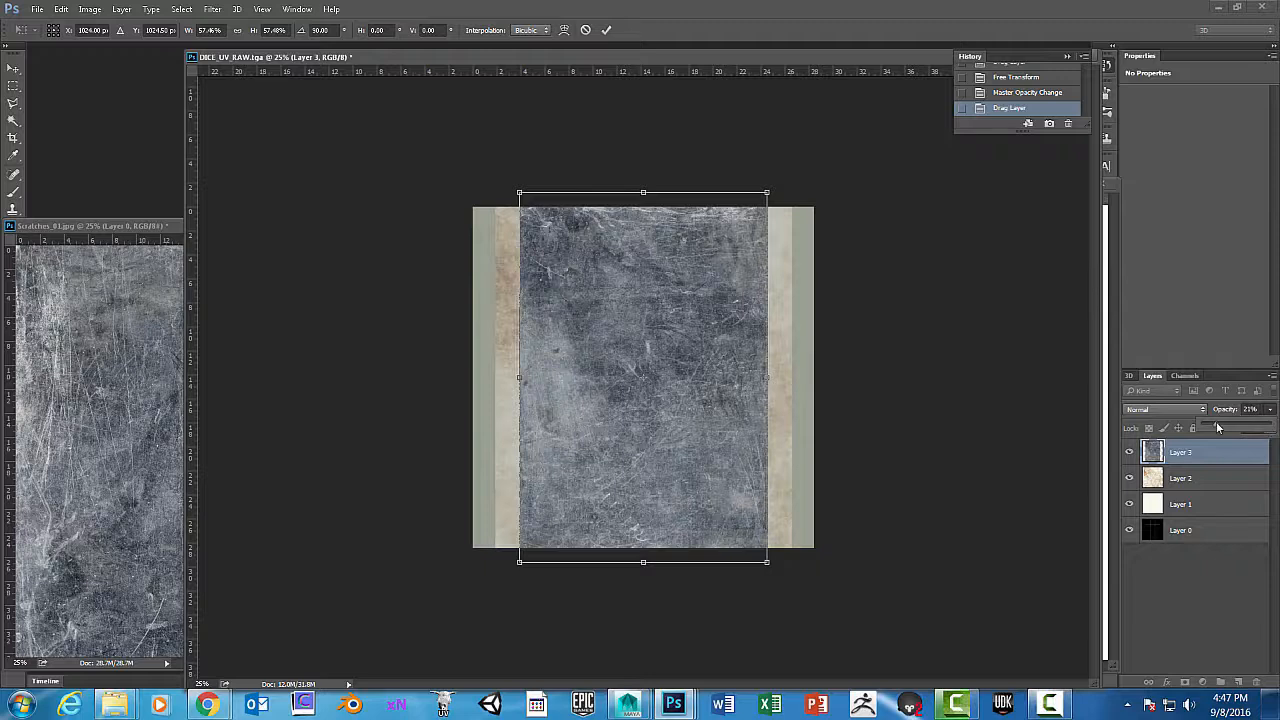
left_click_drag(1270, 428, 1232, 428)
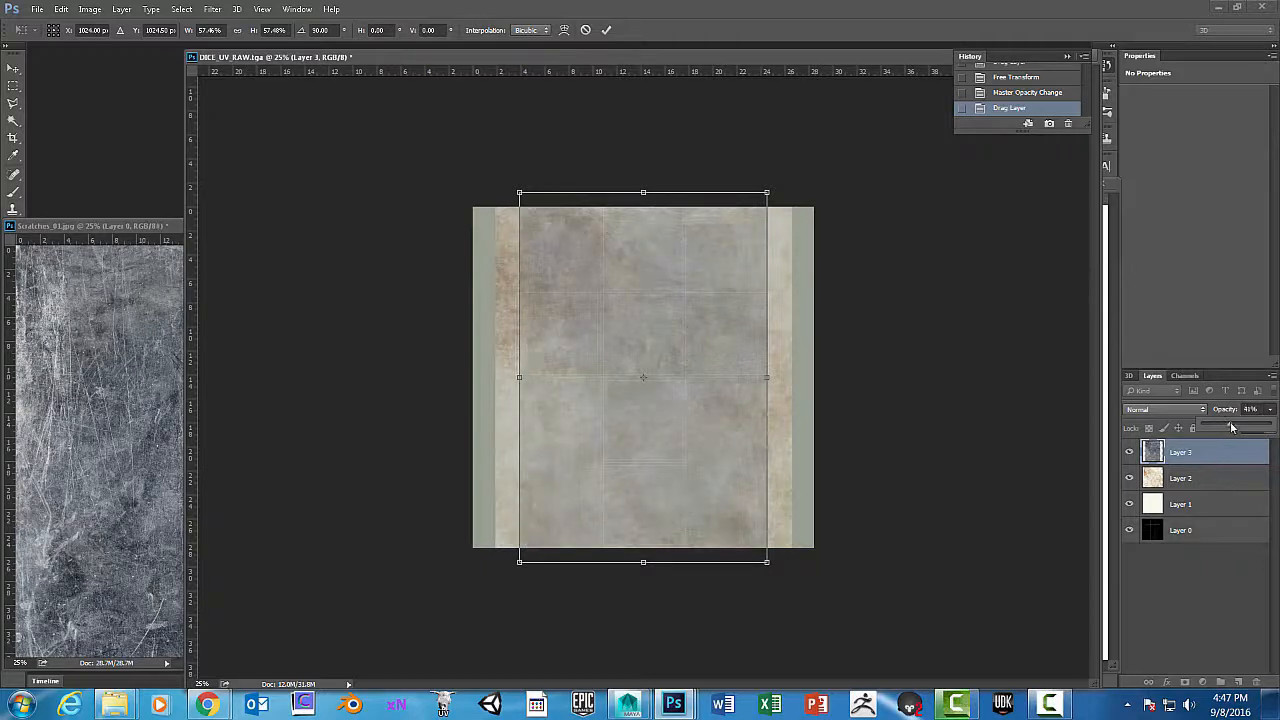
left_click_drag(771, 377, 777, 377)
left_click_drag(519, 375, 509, 377)
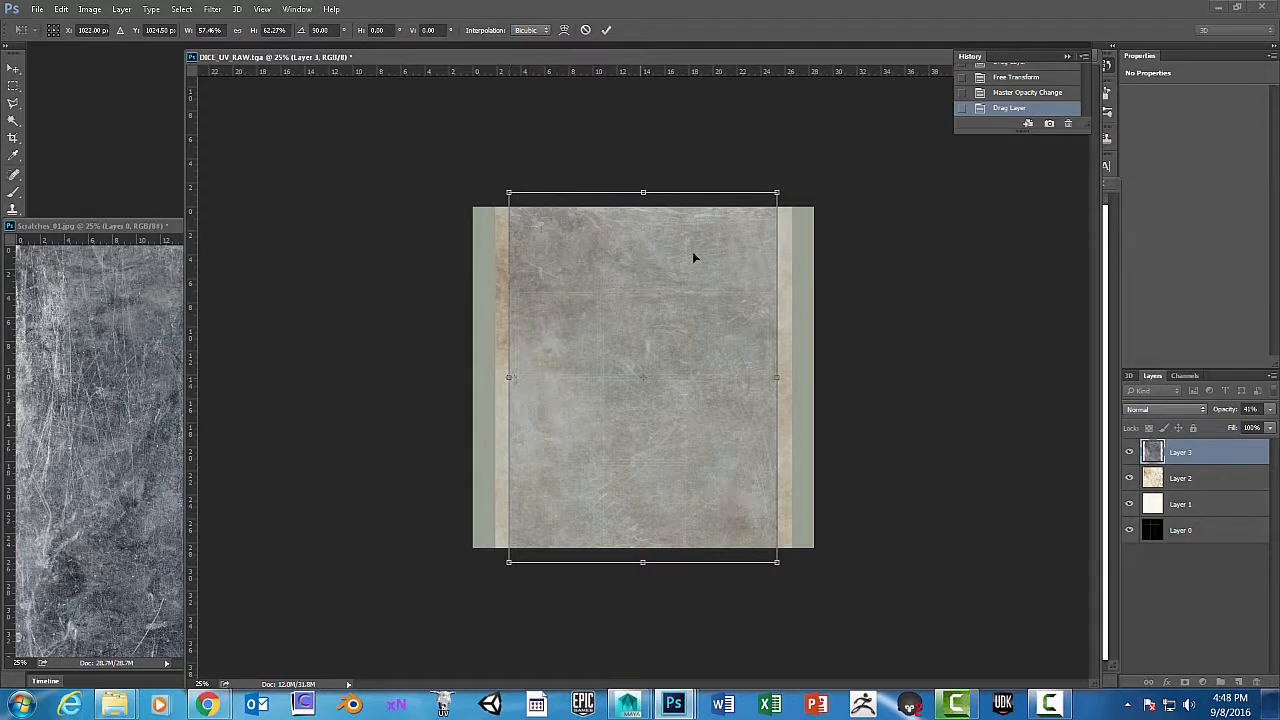
key("Return")
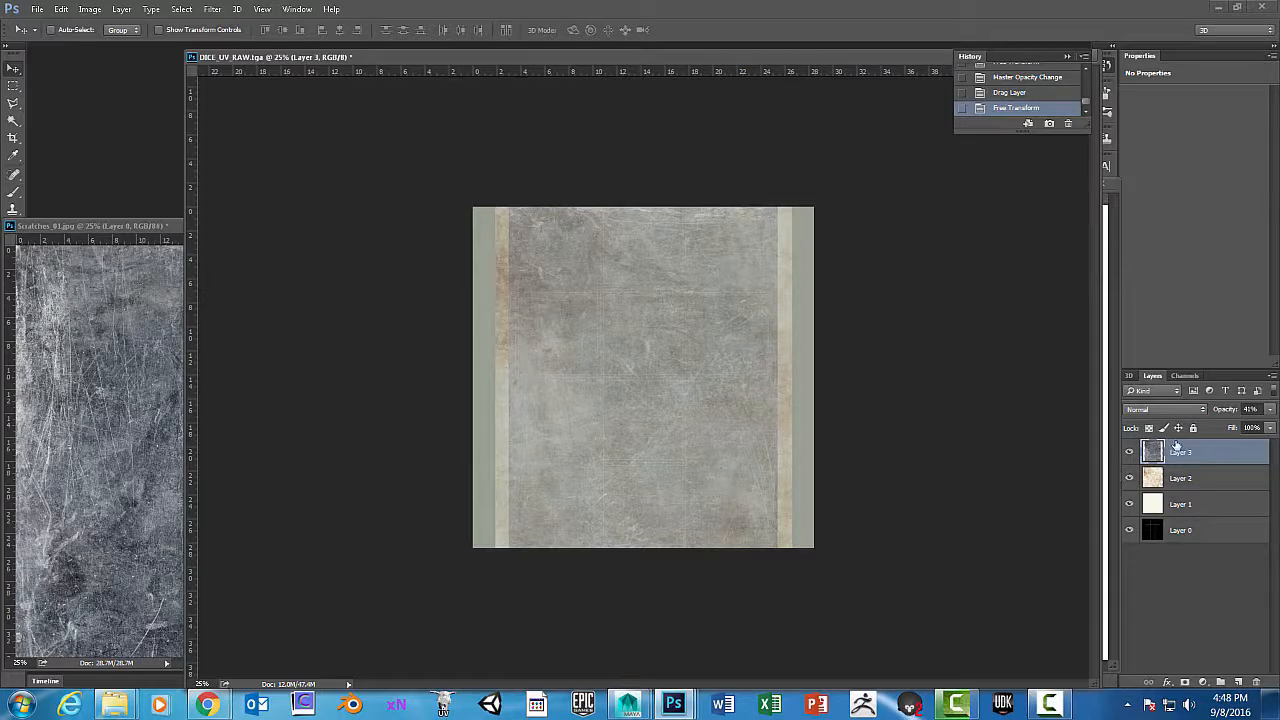
- Minimize the Scratches_01.jpg and Grungy Dirt_01.jpg document windows
left_click_drag(127, 226, 219, 190)
left_click(703, 190)
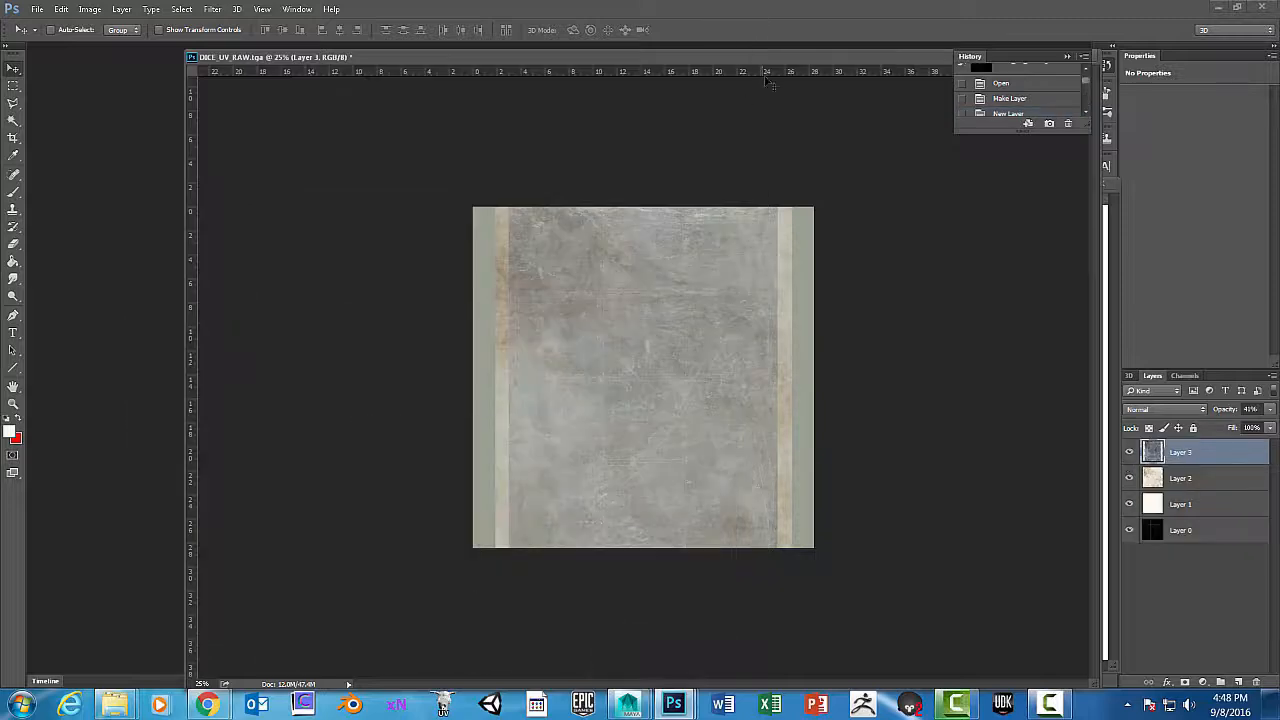
left_click_drag(784, 62, 449, 60)
left_click(908, 104)
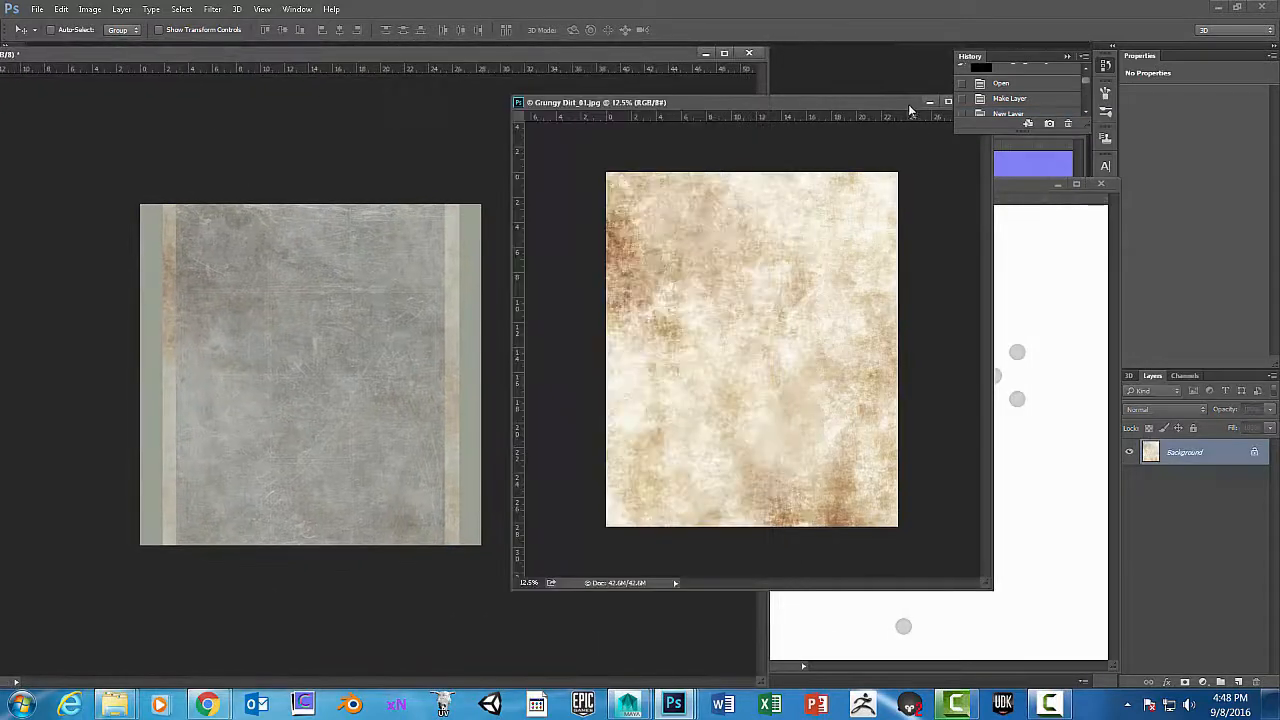
left_click(929, 102)
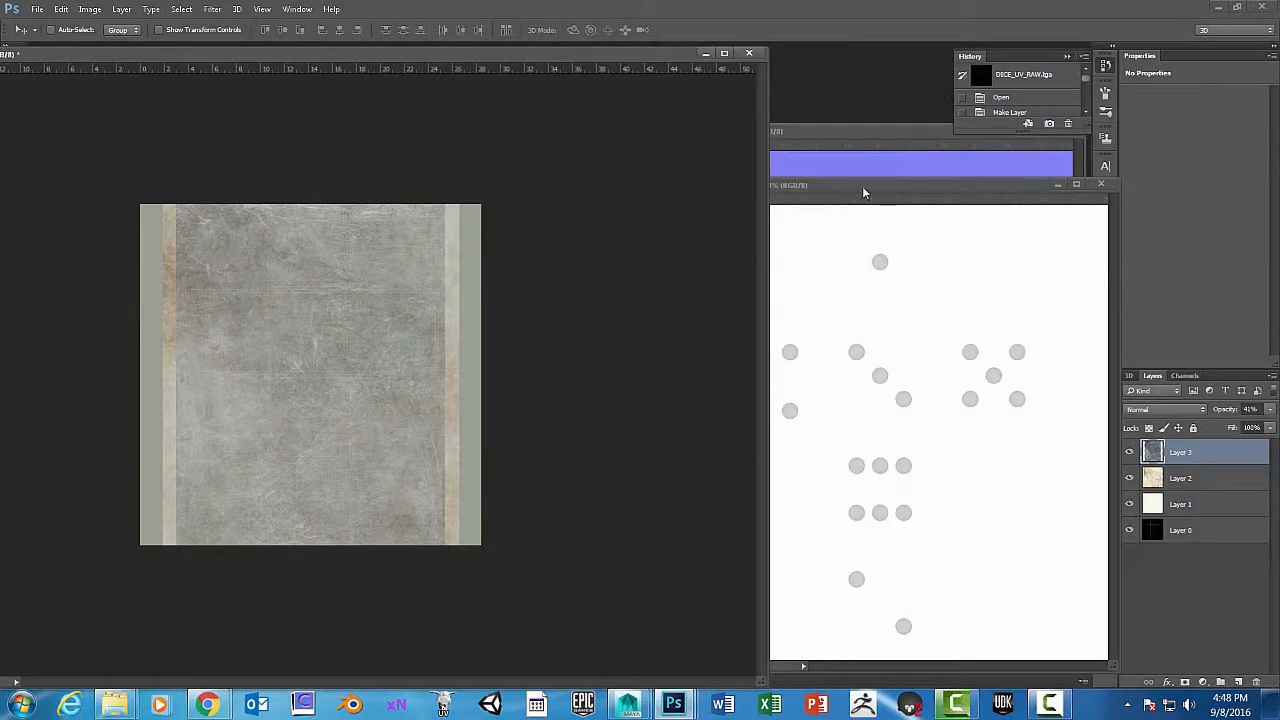
- Copy the Dice_AO_Fin_occlusion.tga map into DICE_UV_RAW.tga as a new layer aligned with the canvas, then minimize its source window
left_click(862, 187)
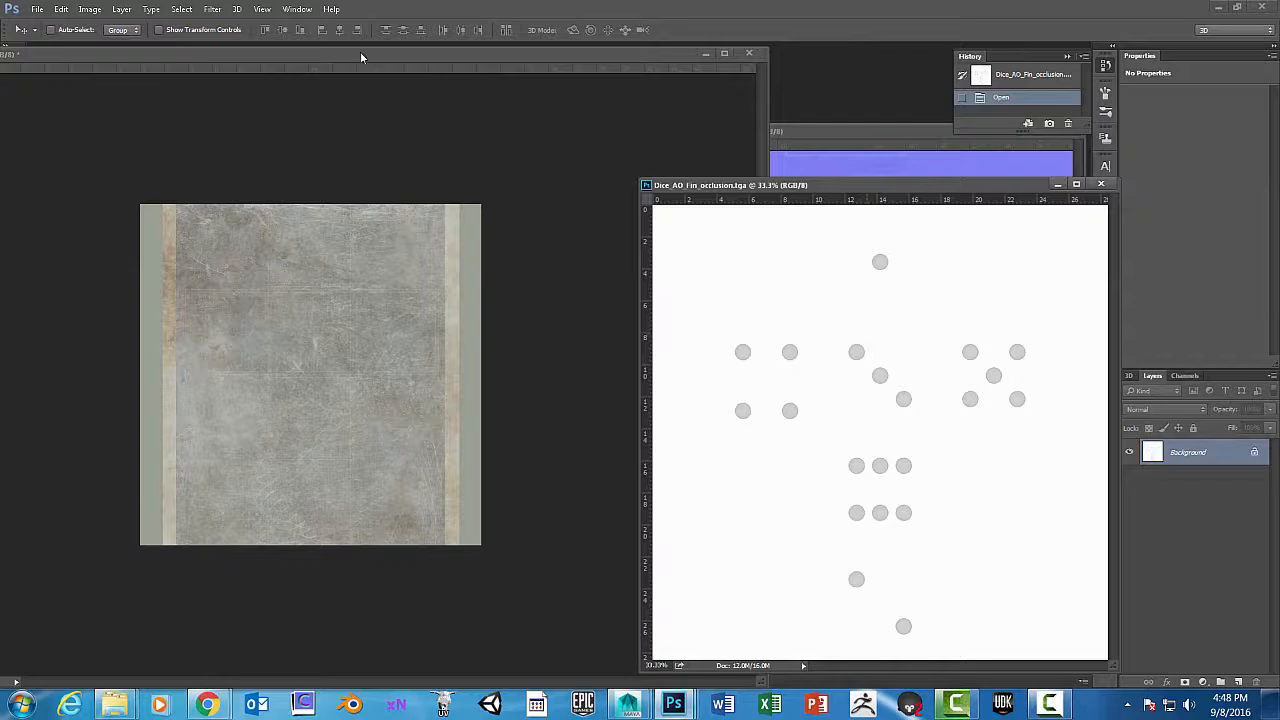
left_click_drag(360, 57, 529, 72)
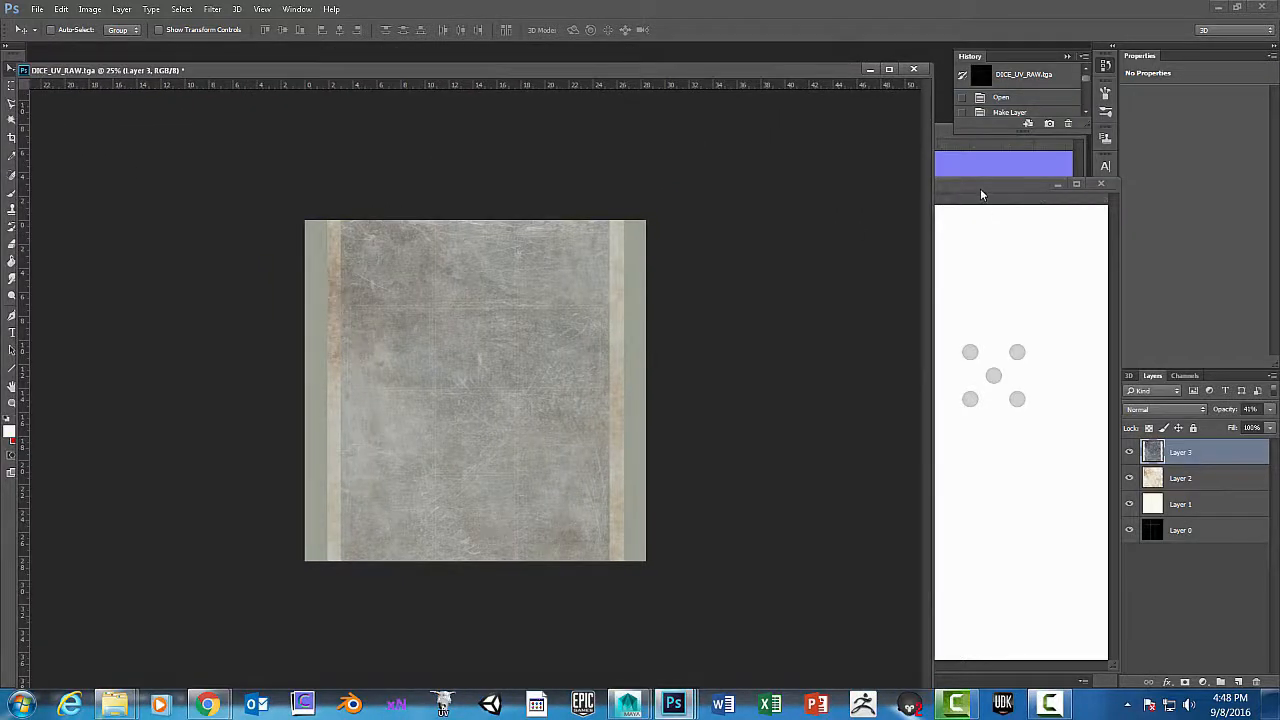
left_click(980, 190)
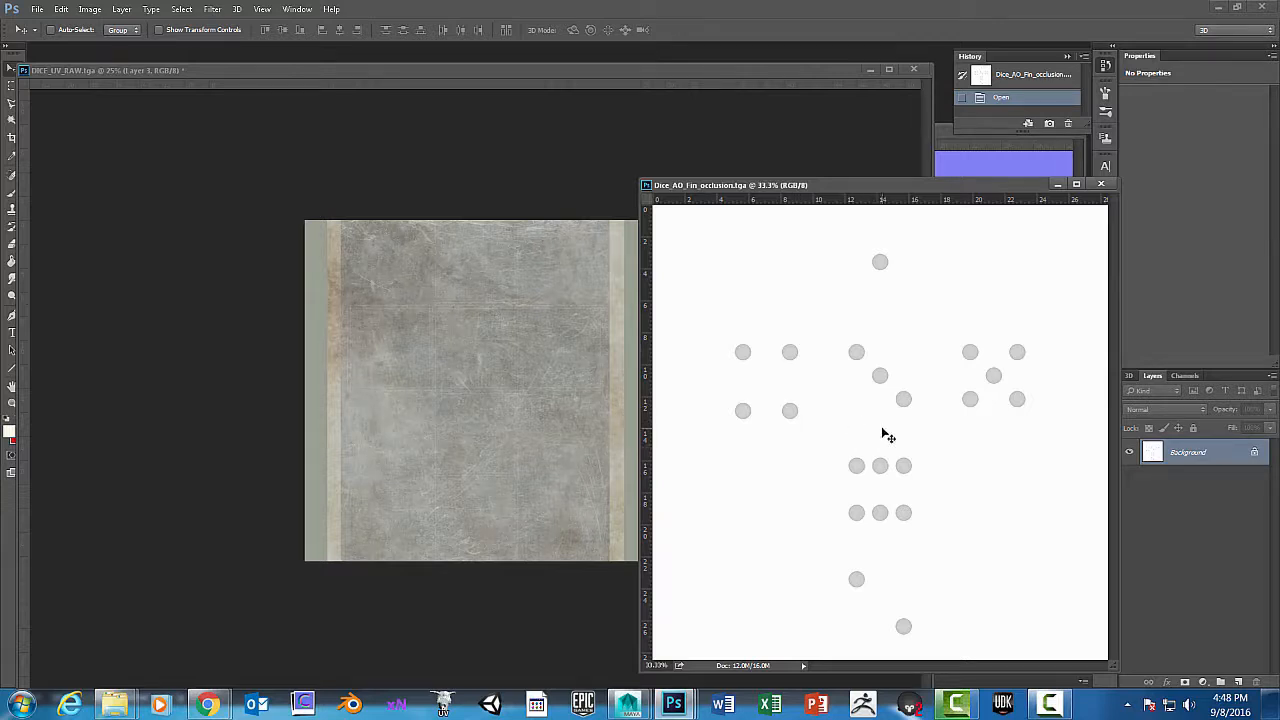
left_click_drag(888, 436, 505, 411)
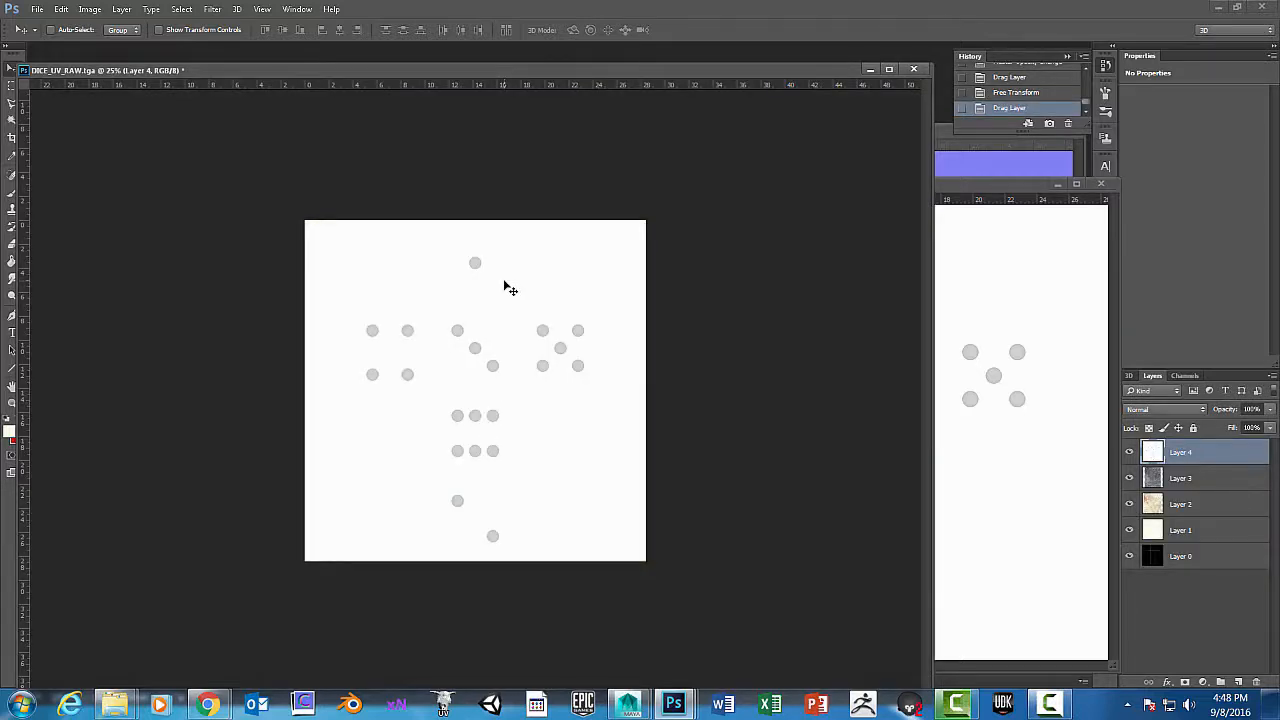
left_click(1036, 192)
left_click(1058, 185)
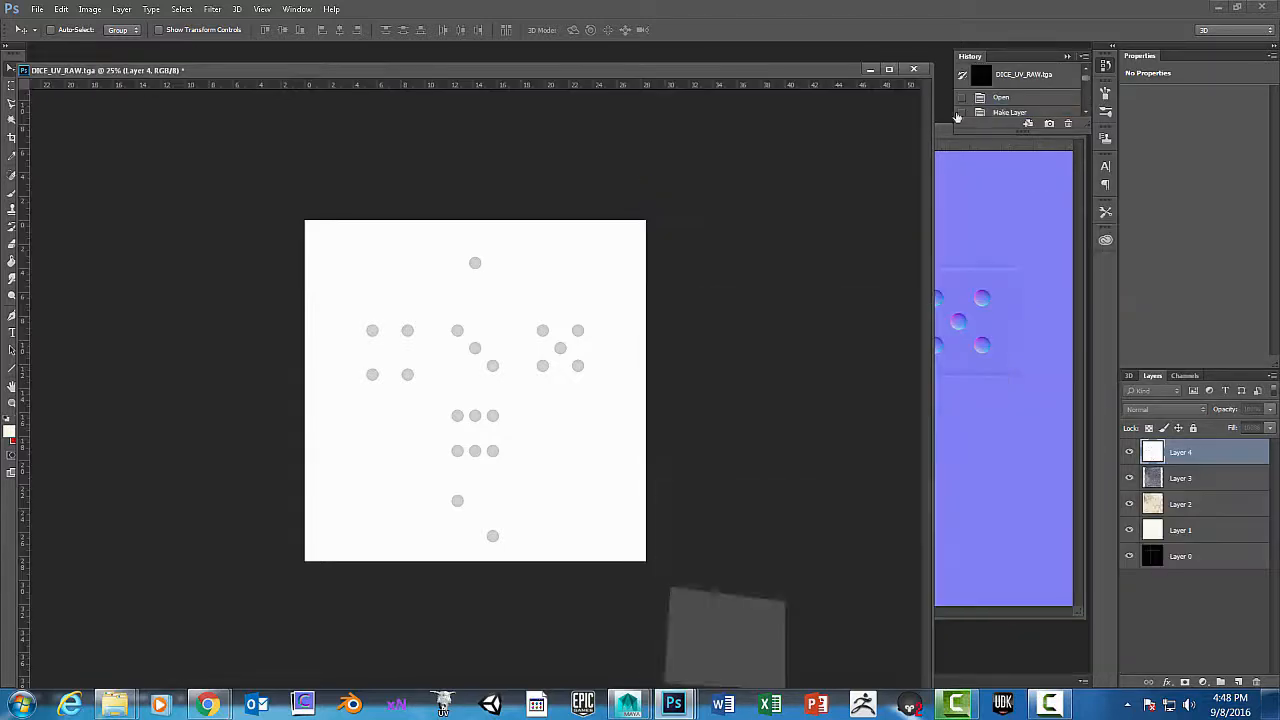
- Copy the Dice_Normal_Fin_normals.tga map into DICE_UV_RAW.tga as a new top layer aligned with the canvas
left_click(1038, 398)
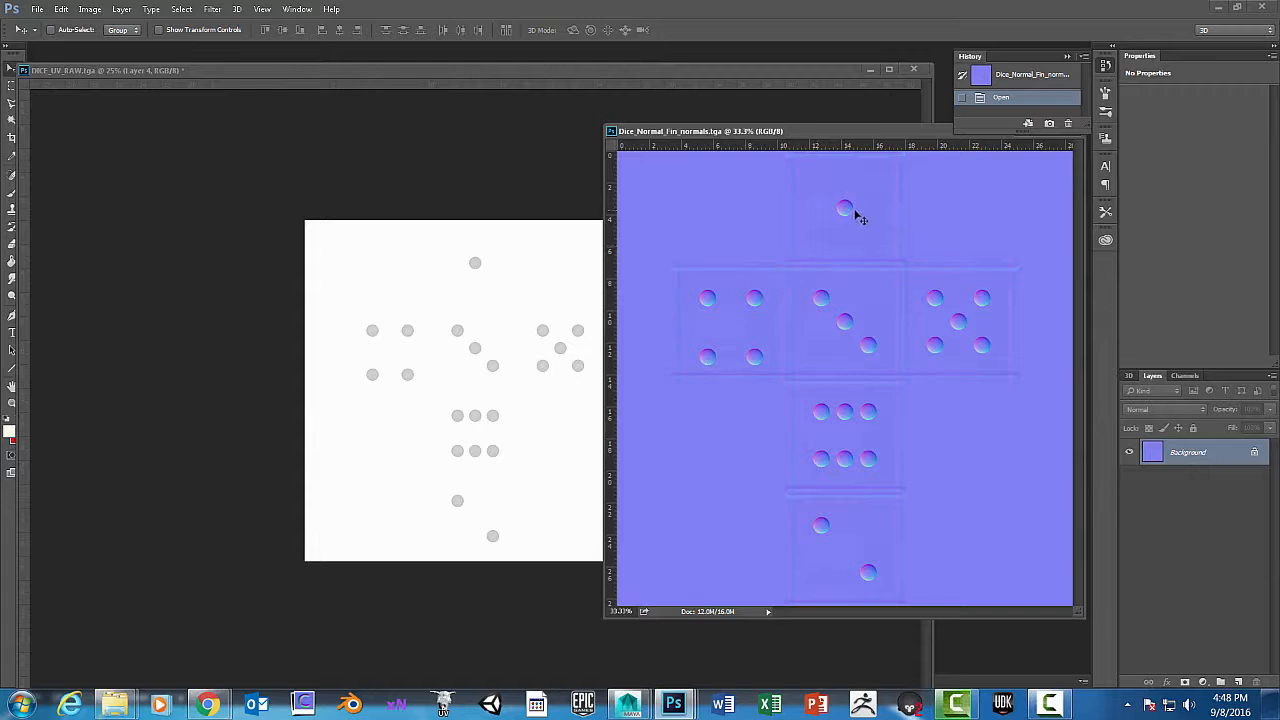
left_click_drag(859, 133, 762, 157)
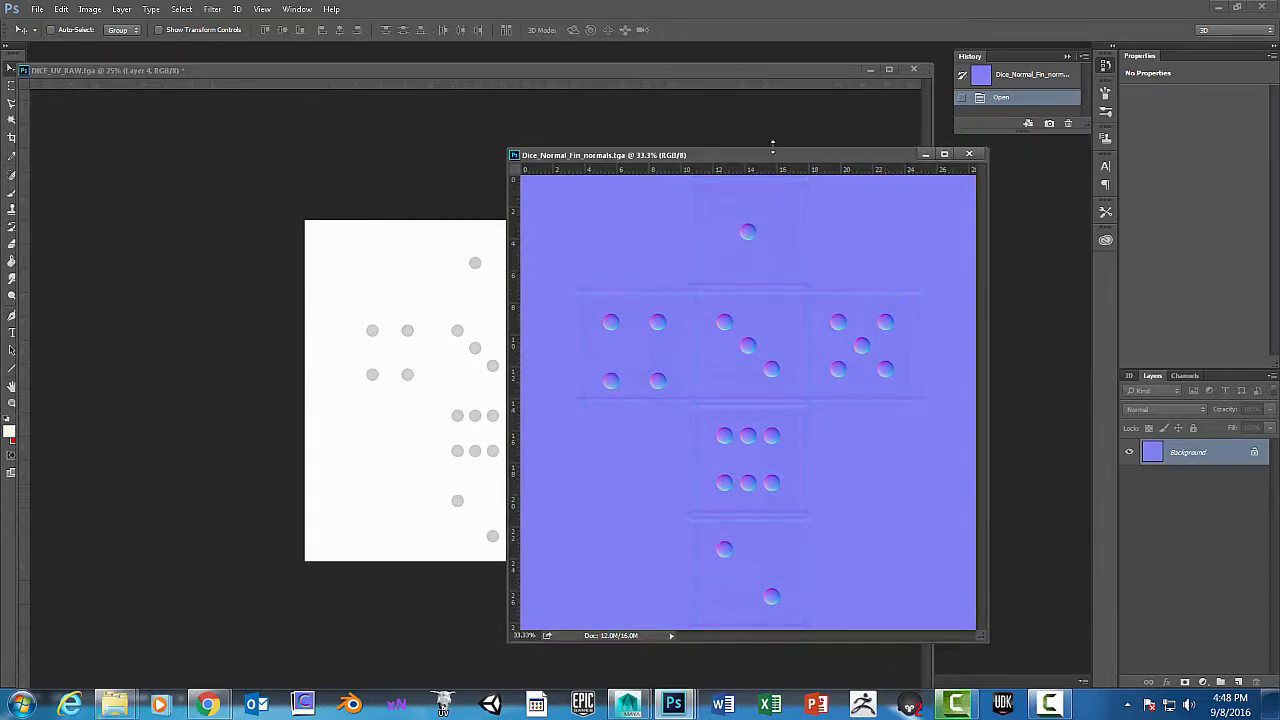
left_click_drag(820, 185, 823, 182)
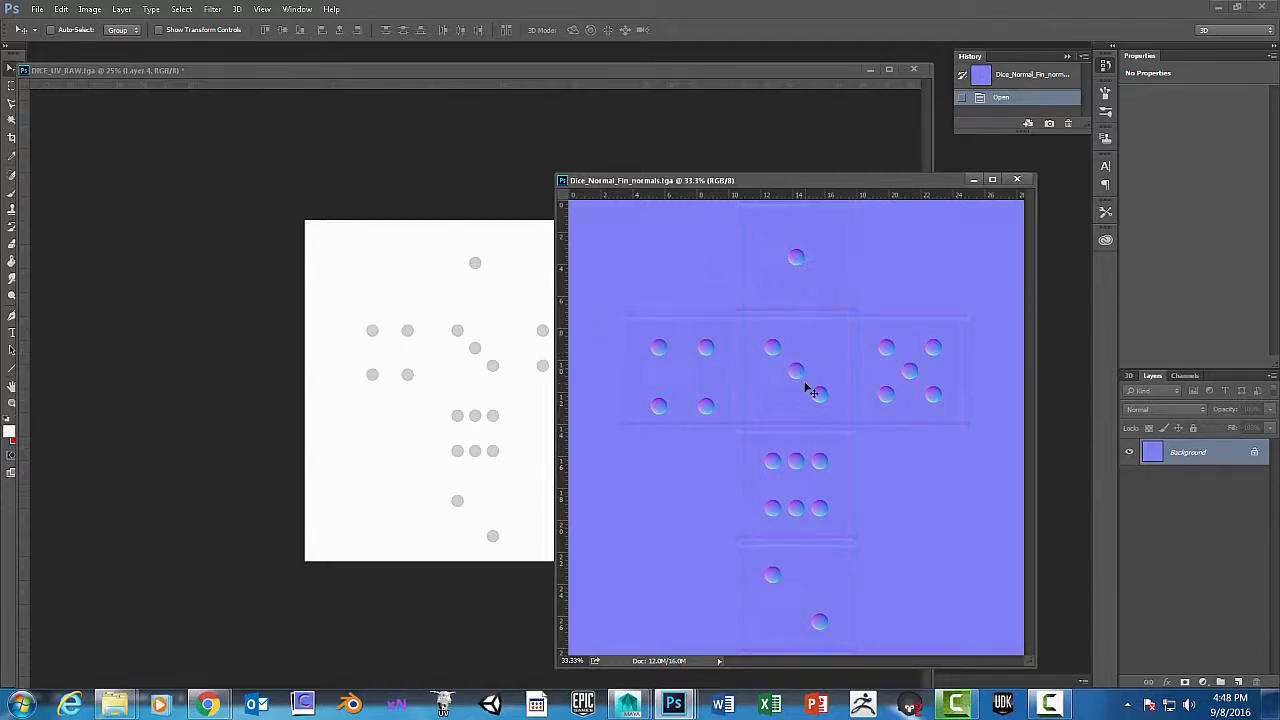
left_click(381, 360)
left_click_drag(381, 360, 381, 360)
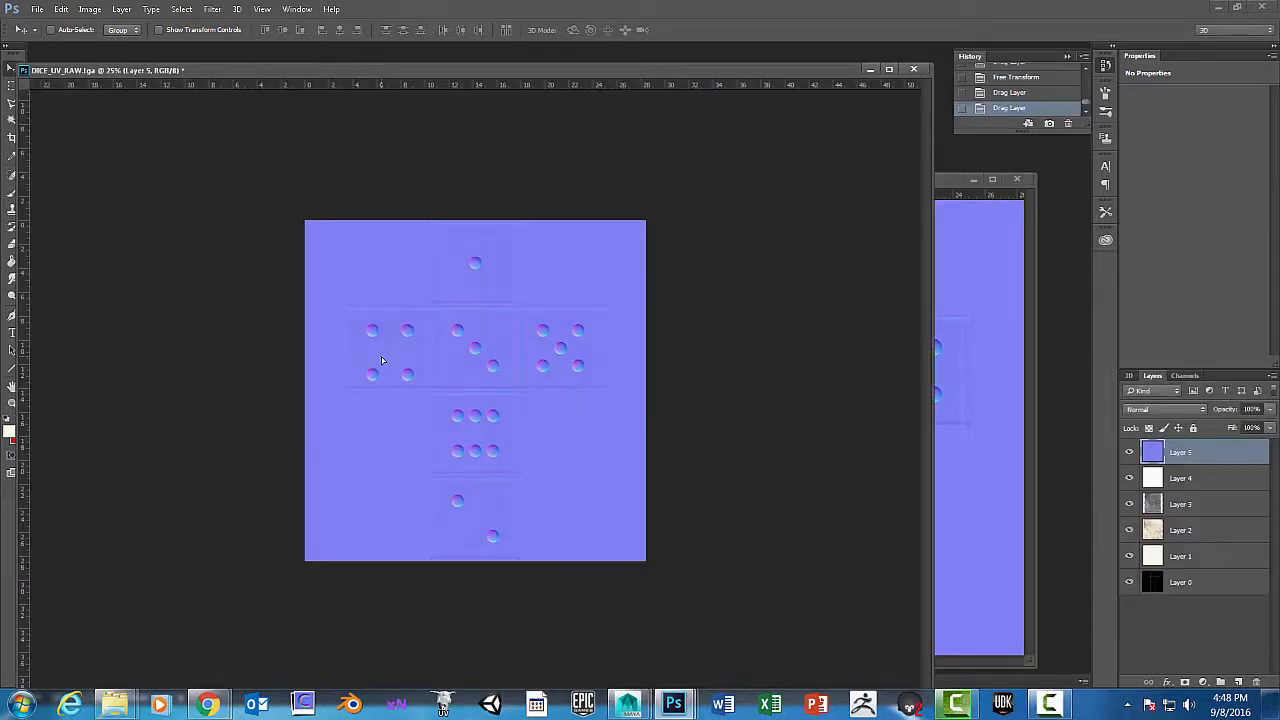
- Hide the normal map, occlusion, scratches and grunge layers (Layers 5, 4, 3 and 2)
left_click(1131, 453)
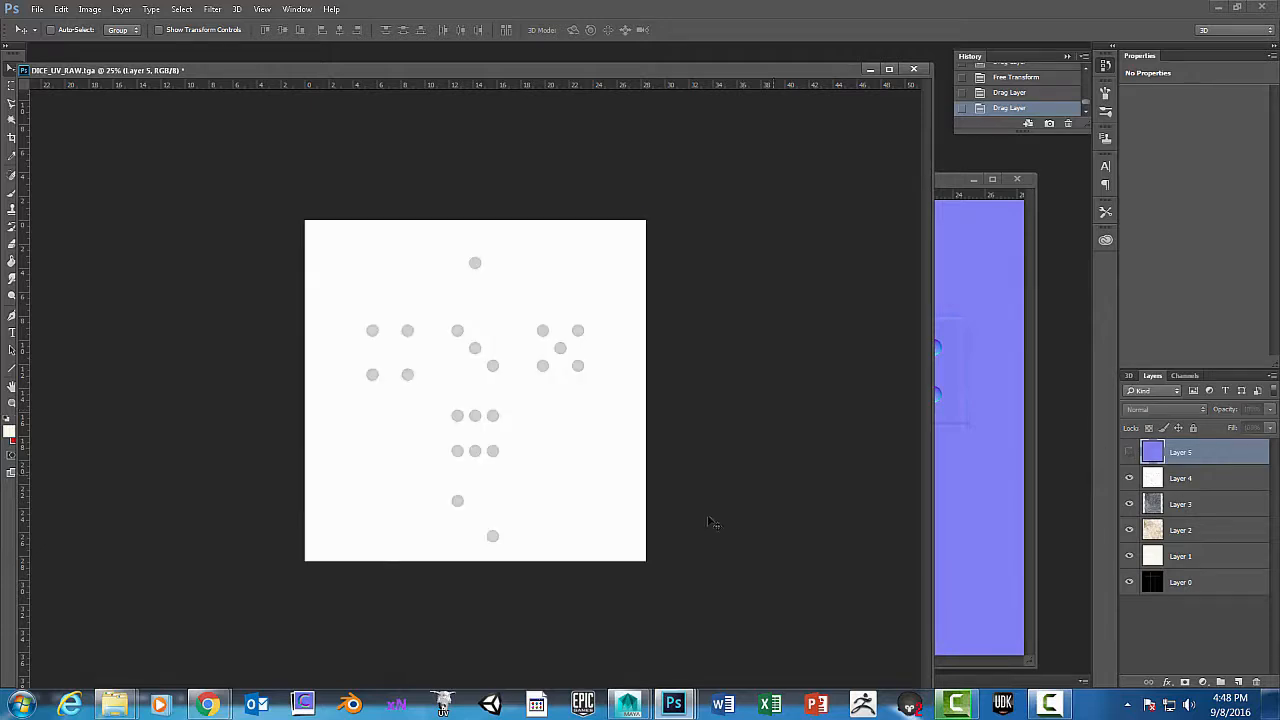
left_click(1217, 487)
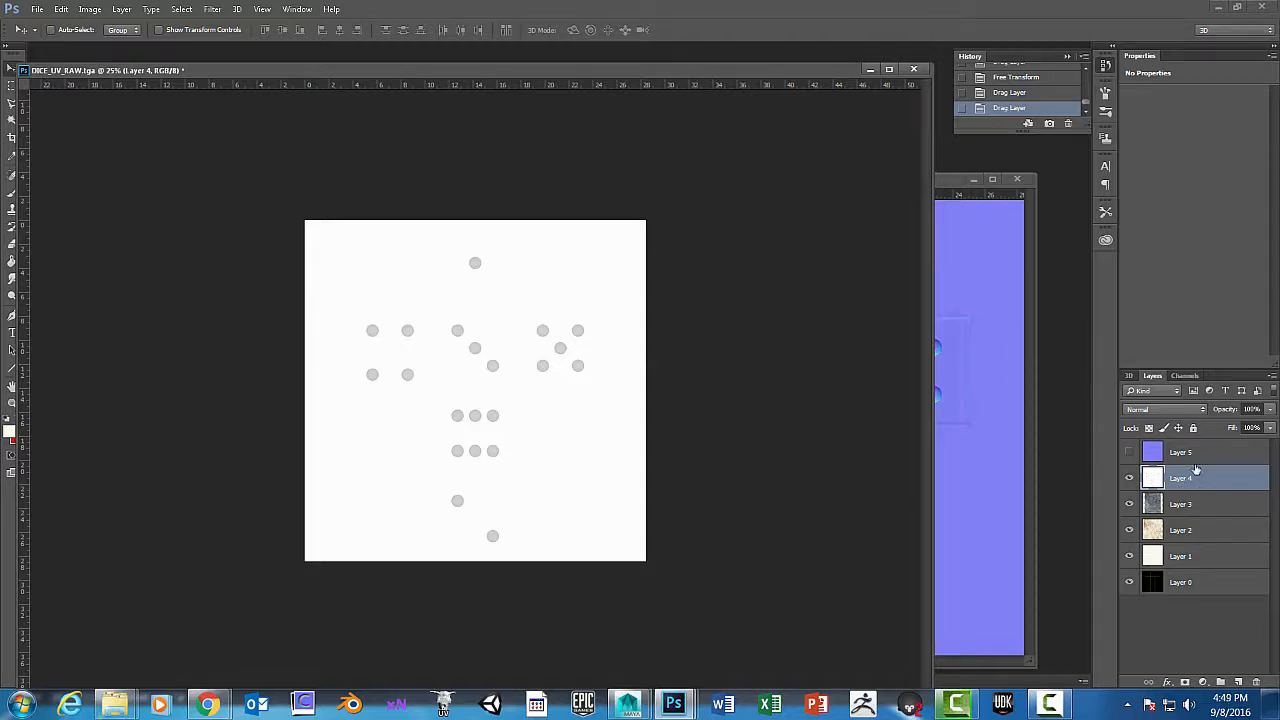
left_click(1130, 479)
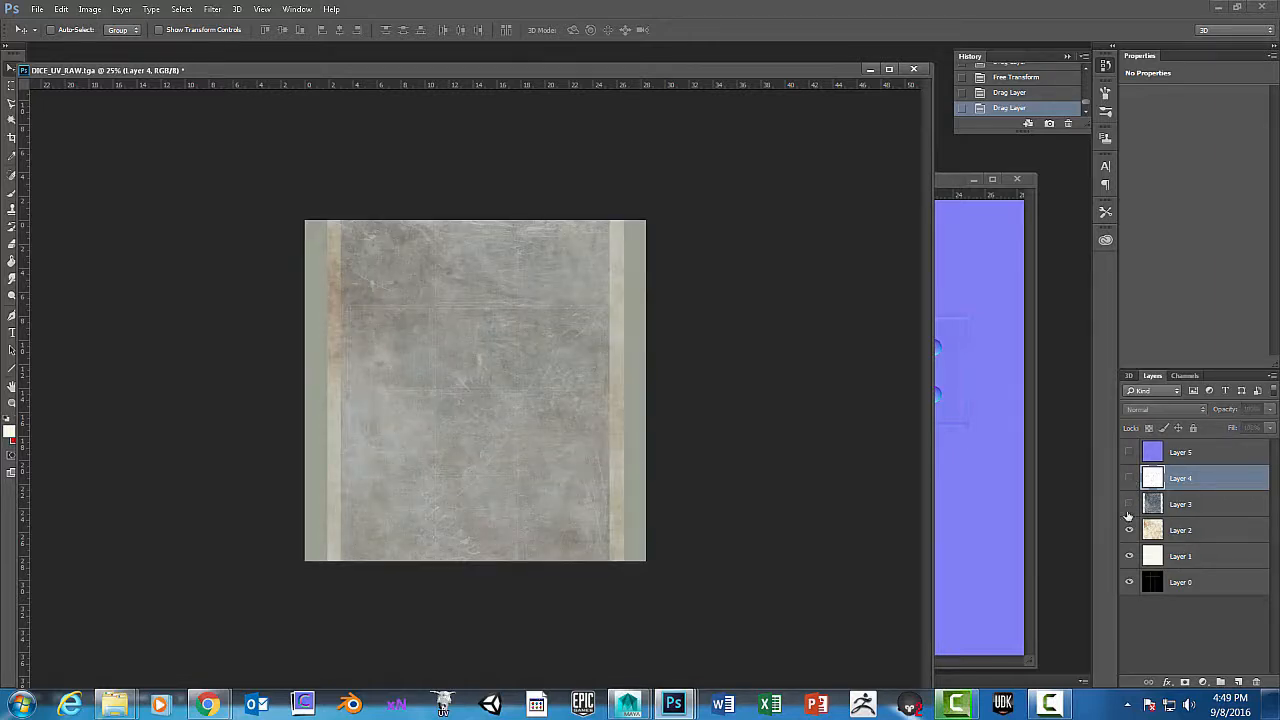
left_click(1129, 504)
left_click(1129, 530)
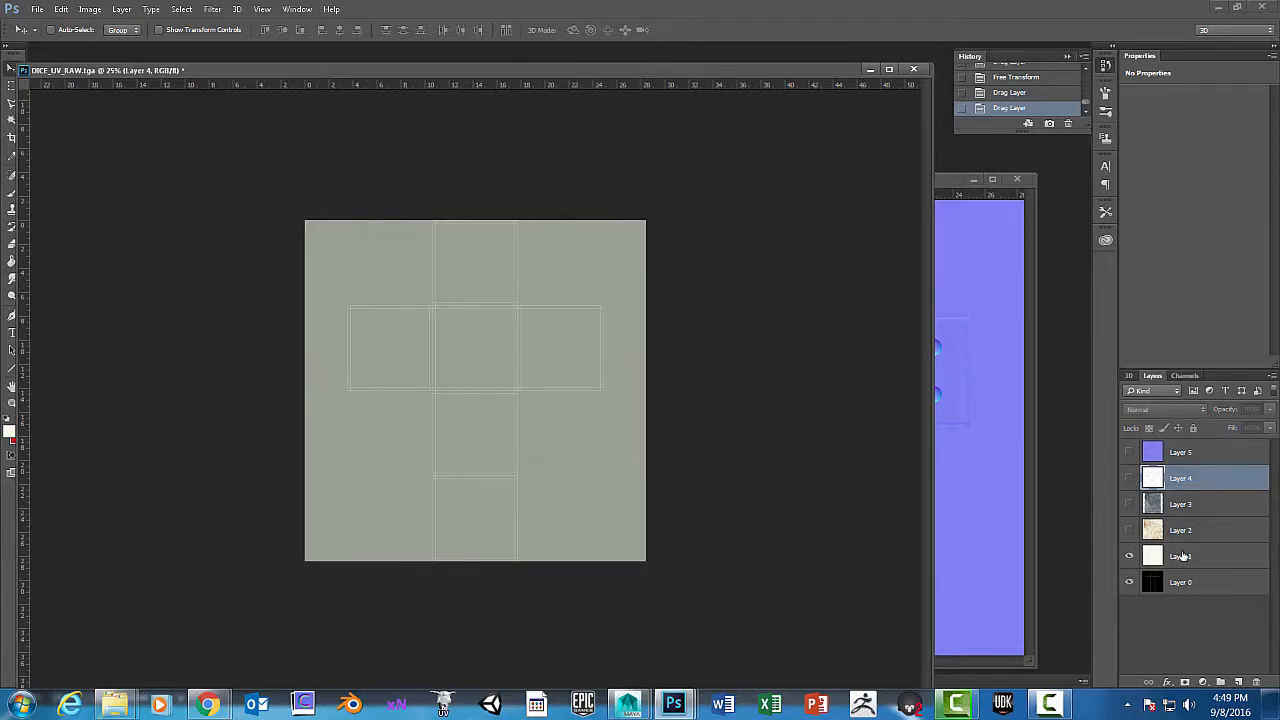
- Raise the opacity of the cream base layer (Layer 1) to 100%
left_click(1185, 557)
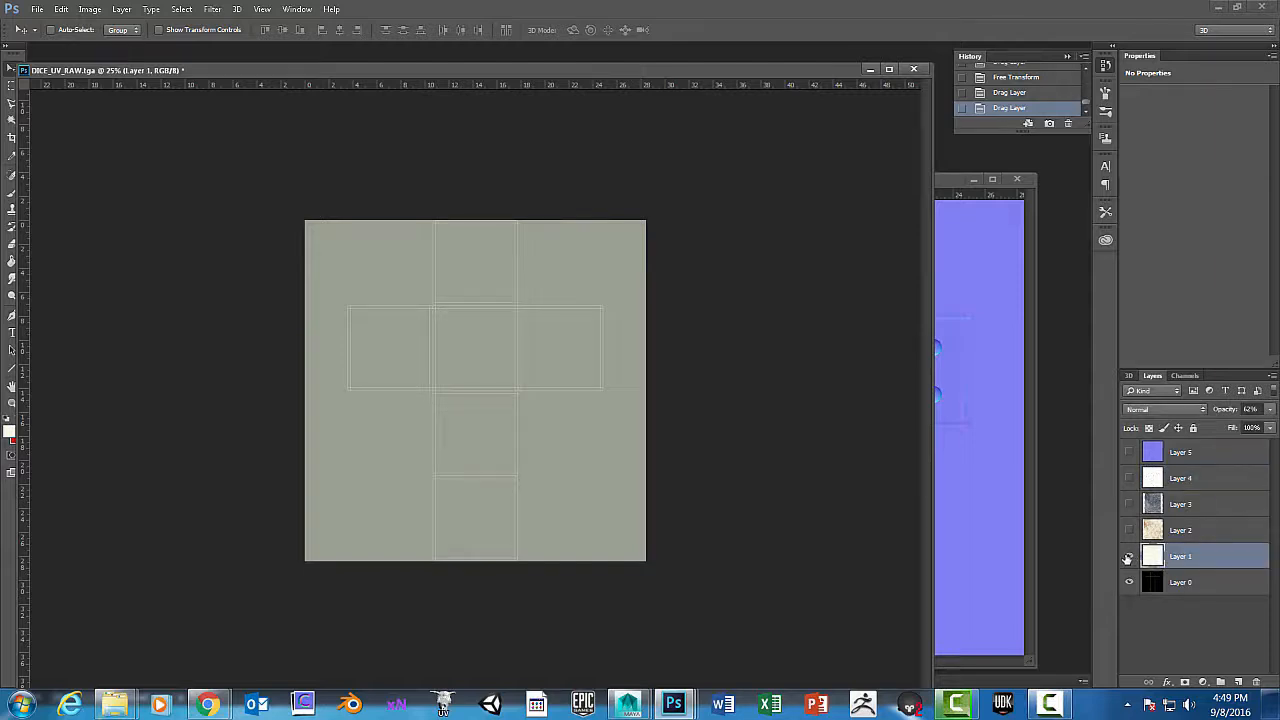
left_click(1270, 413)
left_click_drag(1249, 428, 1272, 428)
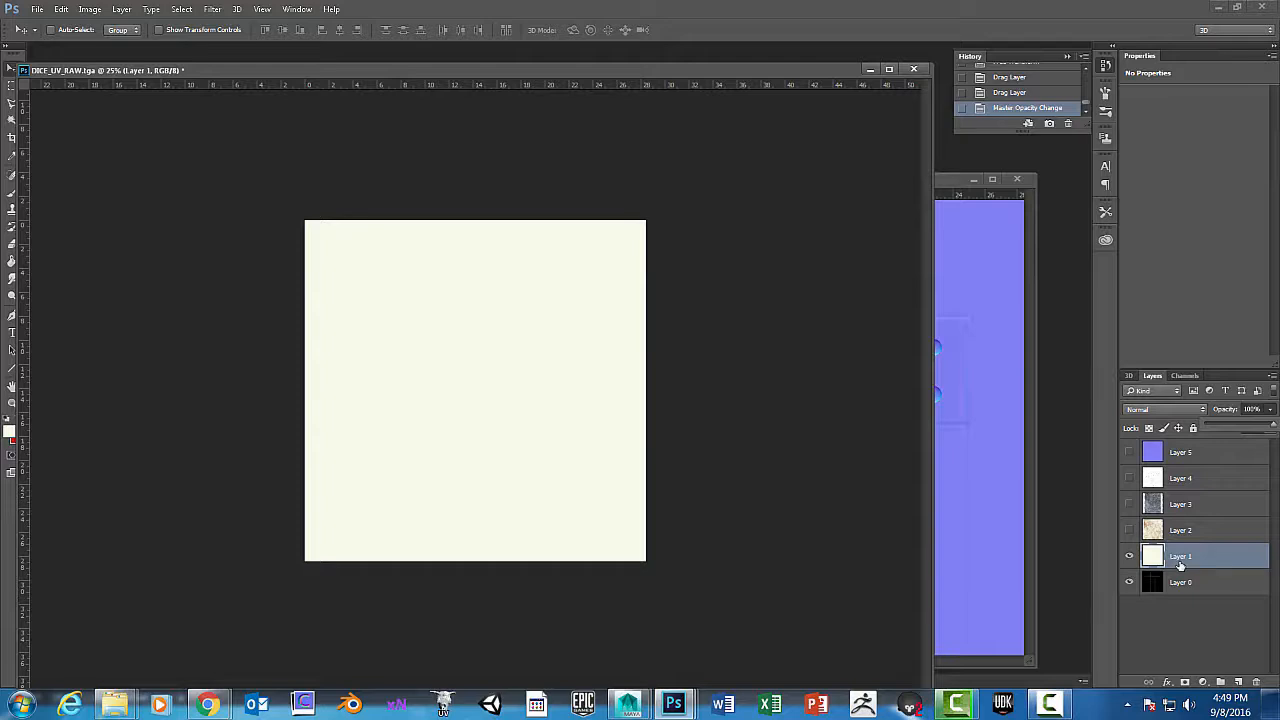
- Show the grunge layer (Layer 2) and raise its opacity to 100%
left_click(1131, 534)
left_click(1192, 537)
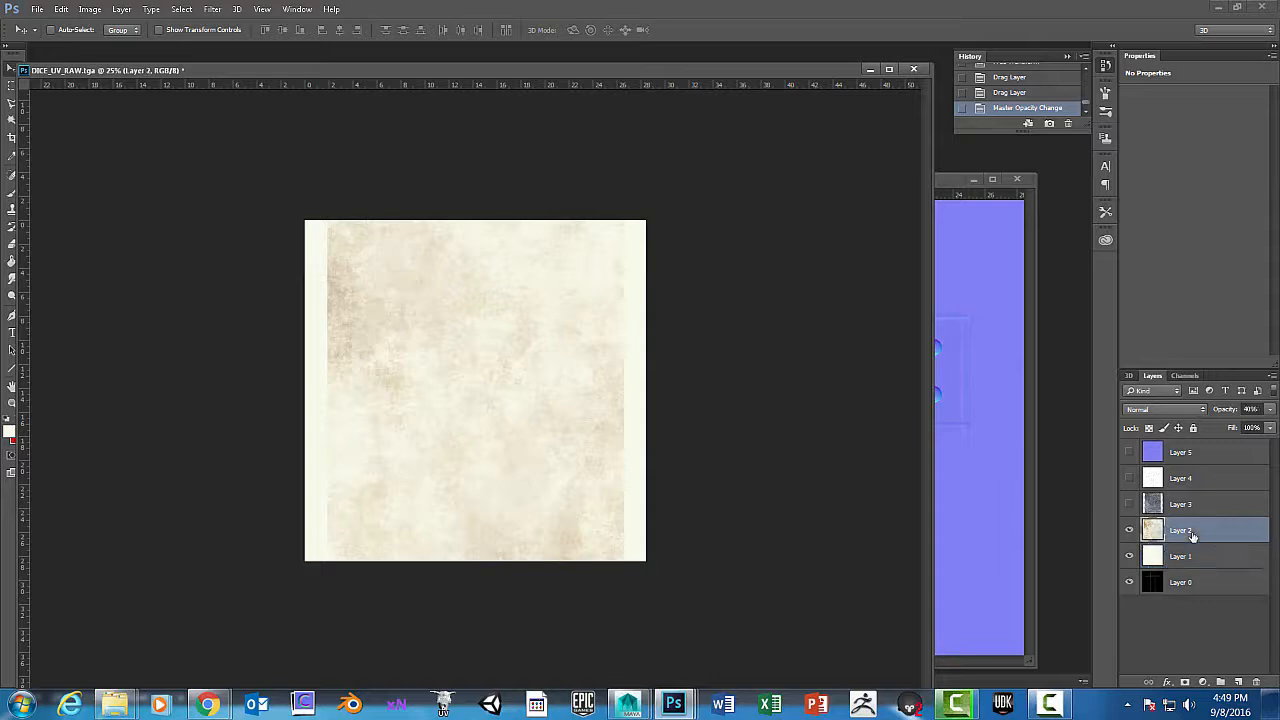
left_click(1271, 409)
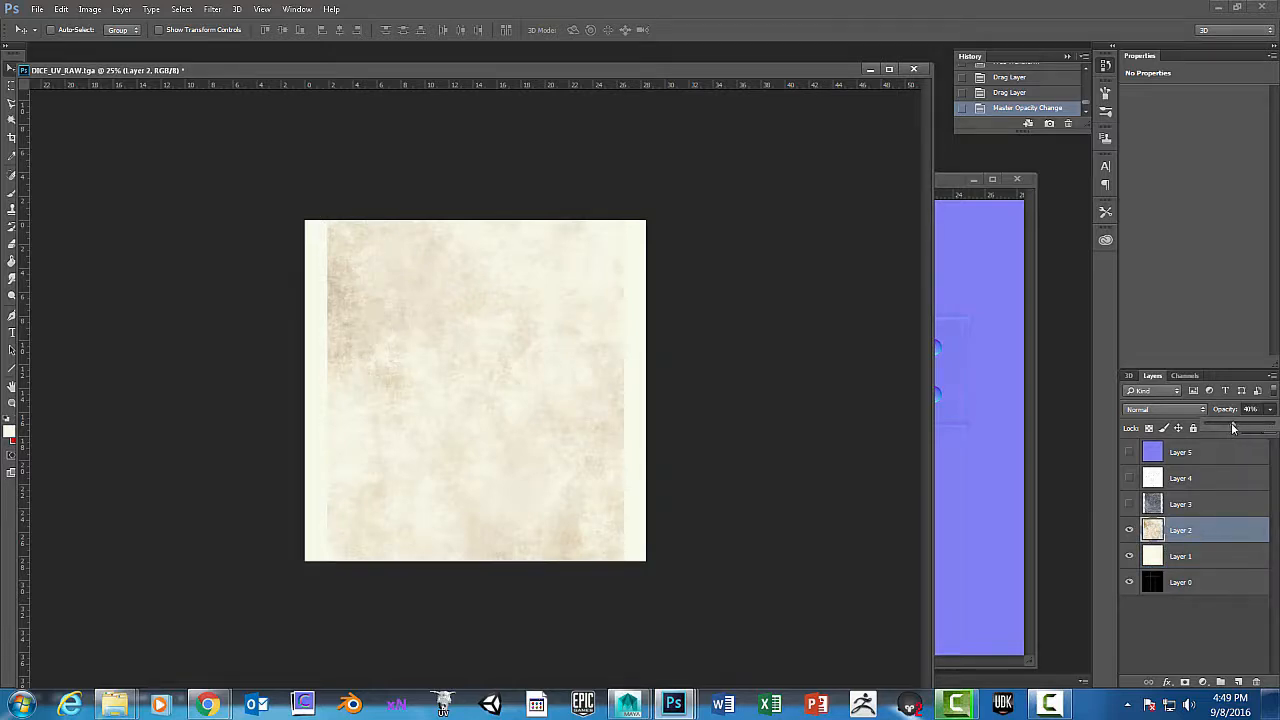
left_click_drag(1233, 428, 1272, 428)
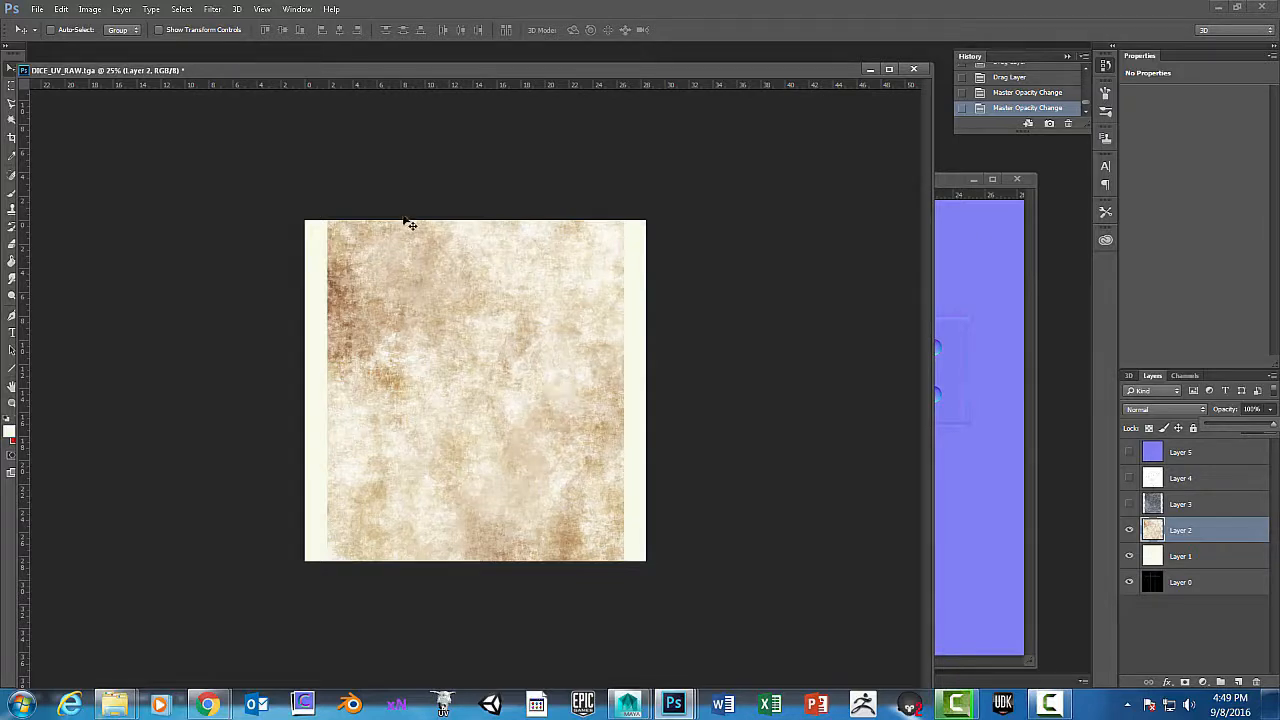
- Darken the grunge layer with a Levels adjustment, setting the input levels to 32, 0.57 and 255
left_click(90, 10)
mouse_move(118, 50)
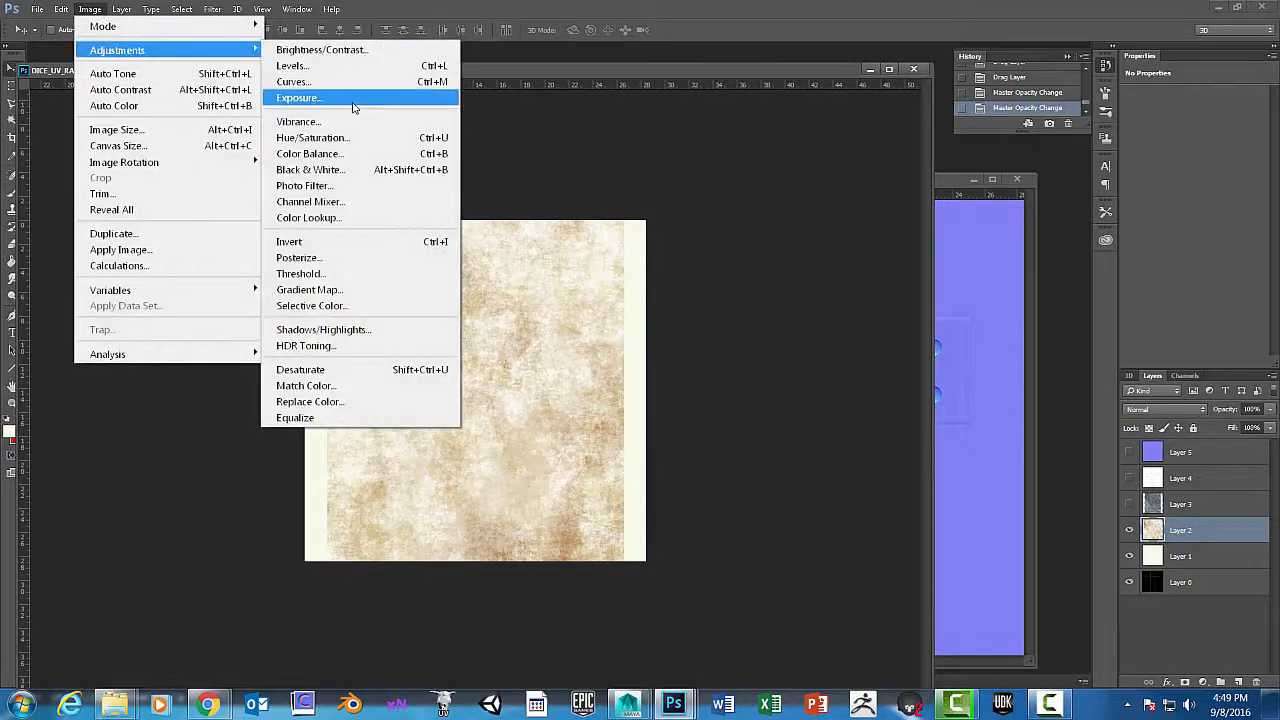
left_click(318, 67)
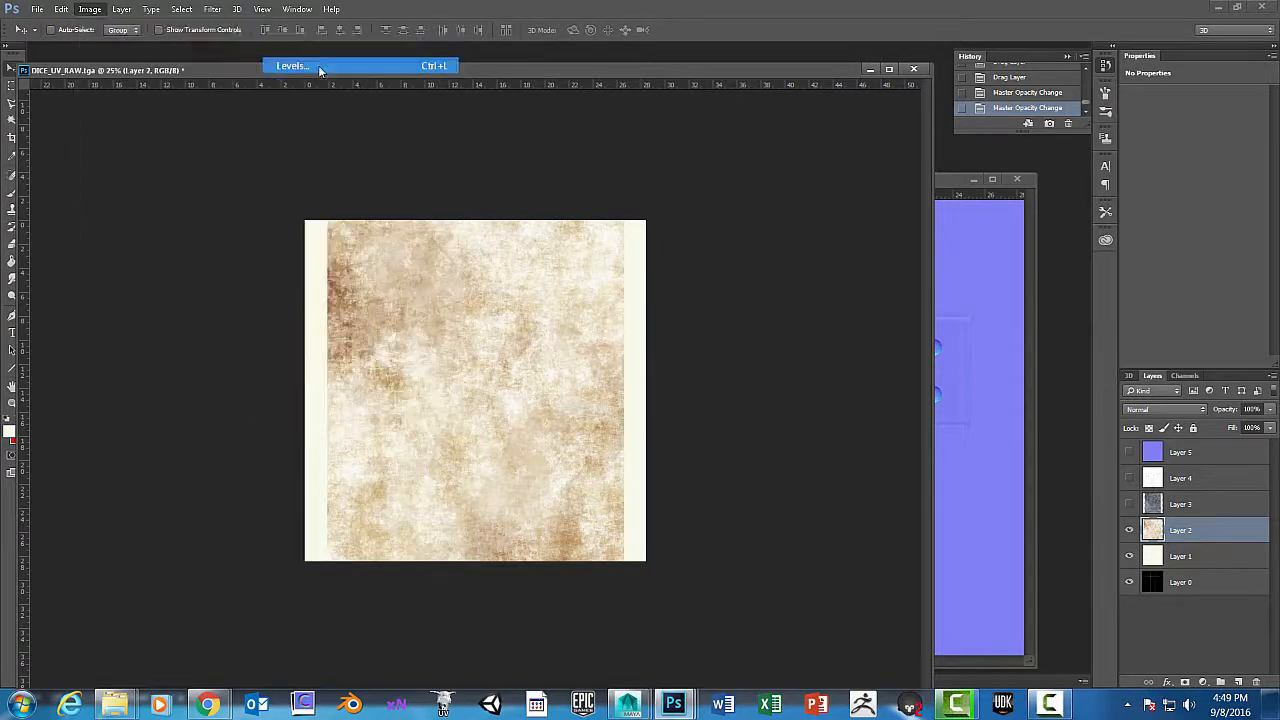
left_click_drag(1060, 258, 1145, 258)
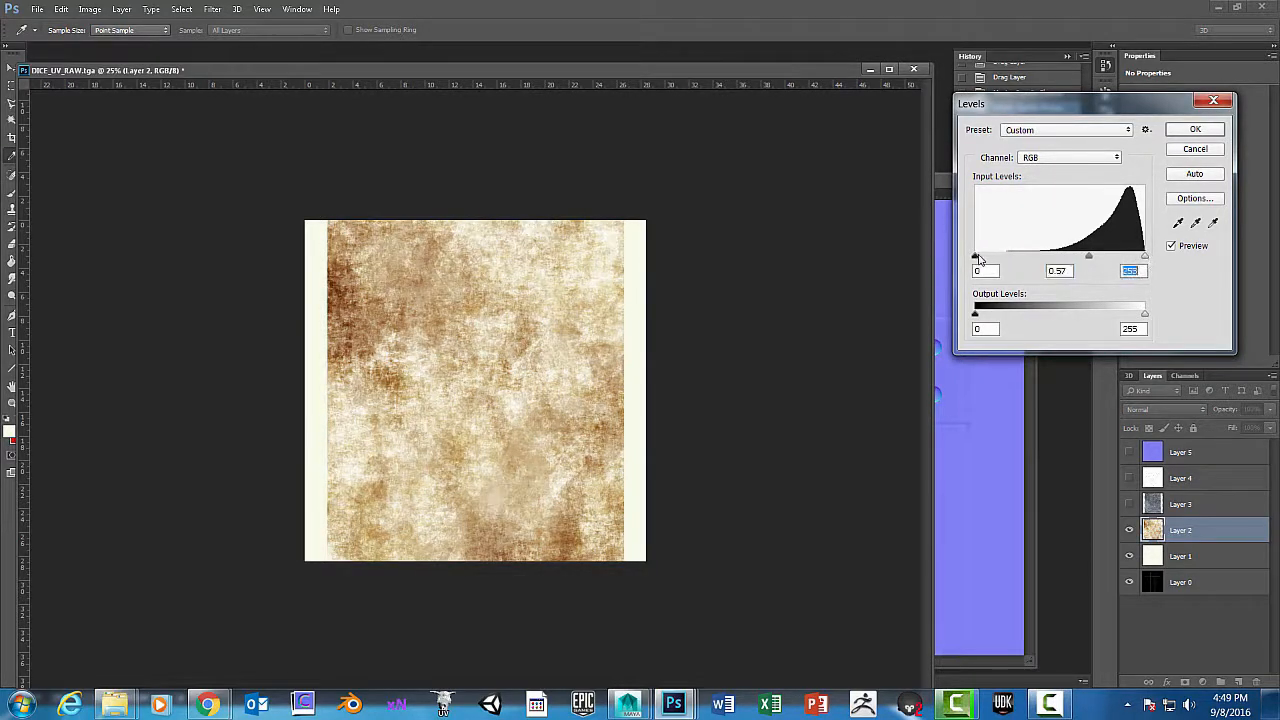
mouse_move(979, 259)
left_mouse_down()
mouse_move(1008, 259)
mouse_move(997, 260)
left_mouse_up()
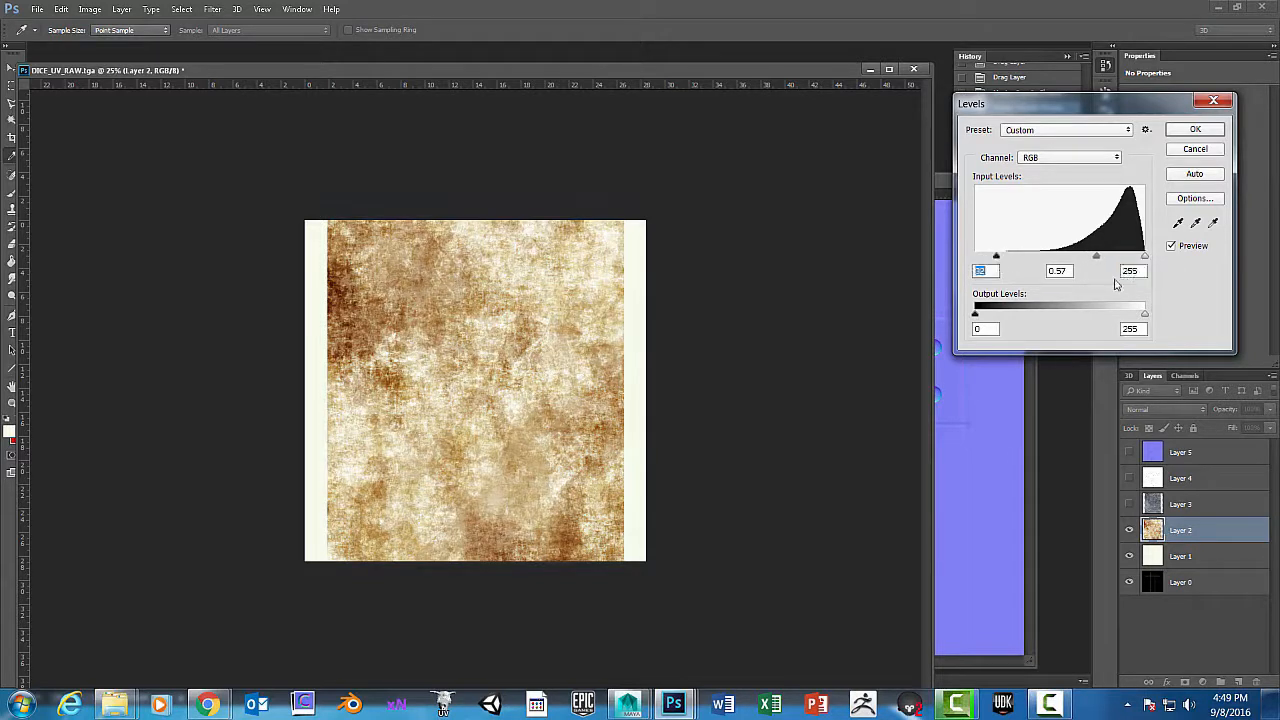
left_click(1171, 246)
left_click(1171, 246)
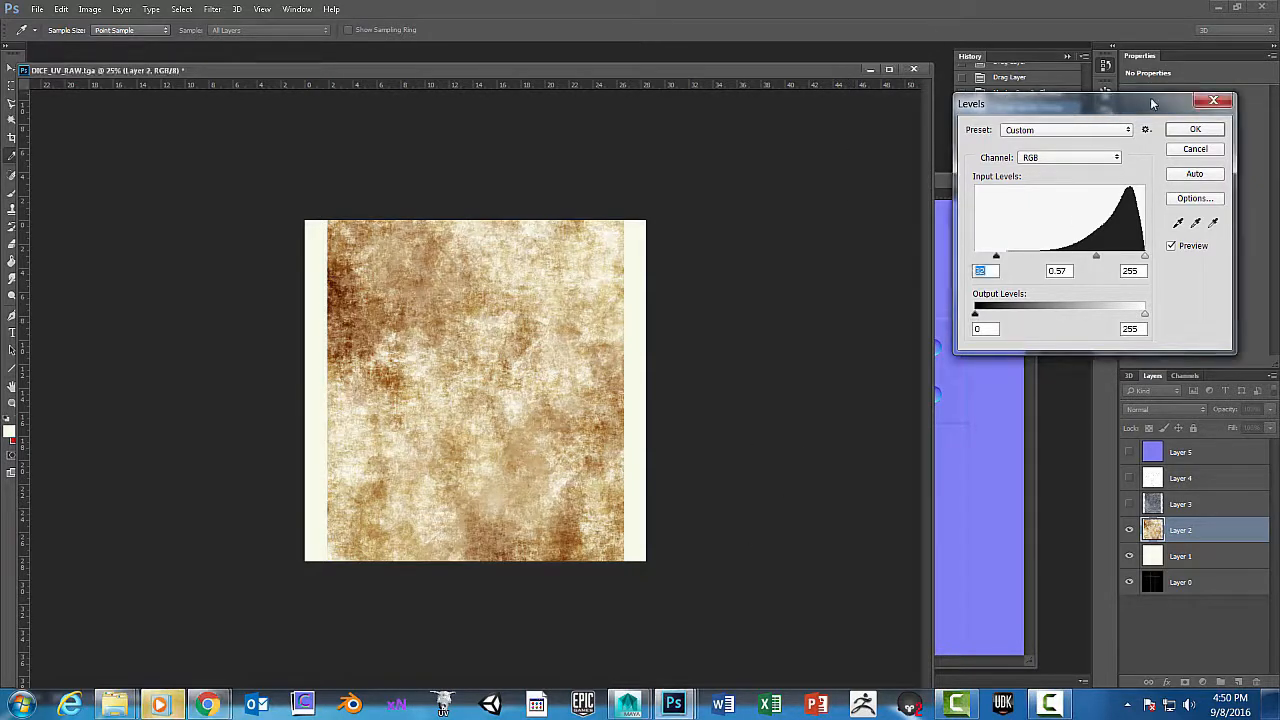
left_click_drag(1150, 100, 958, 245)
left_click(995, 276)
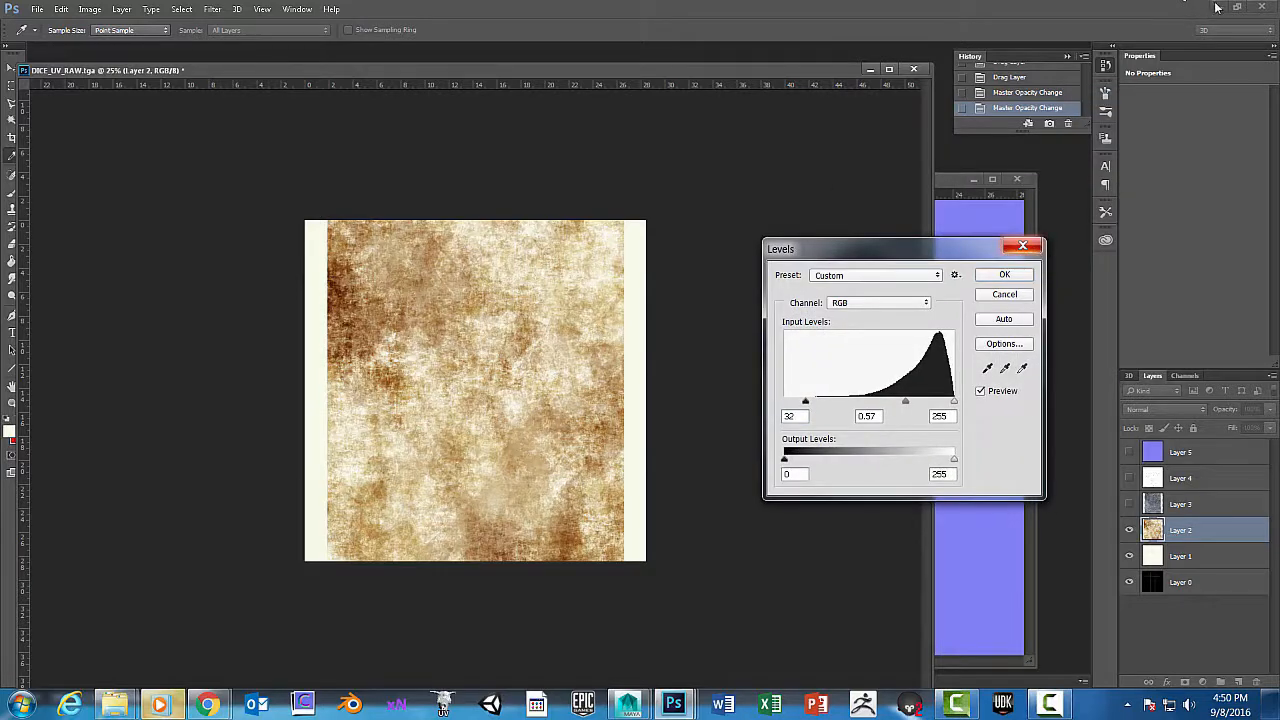
left_click(1001, 268)
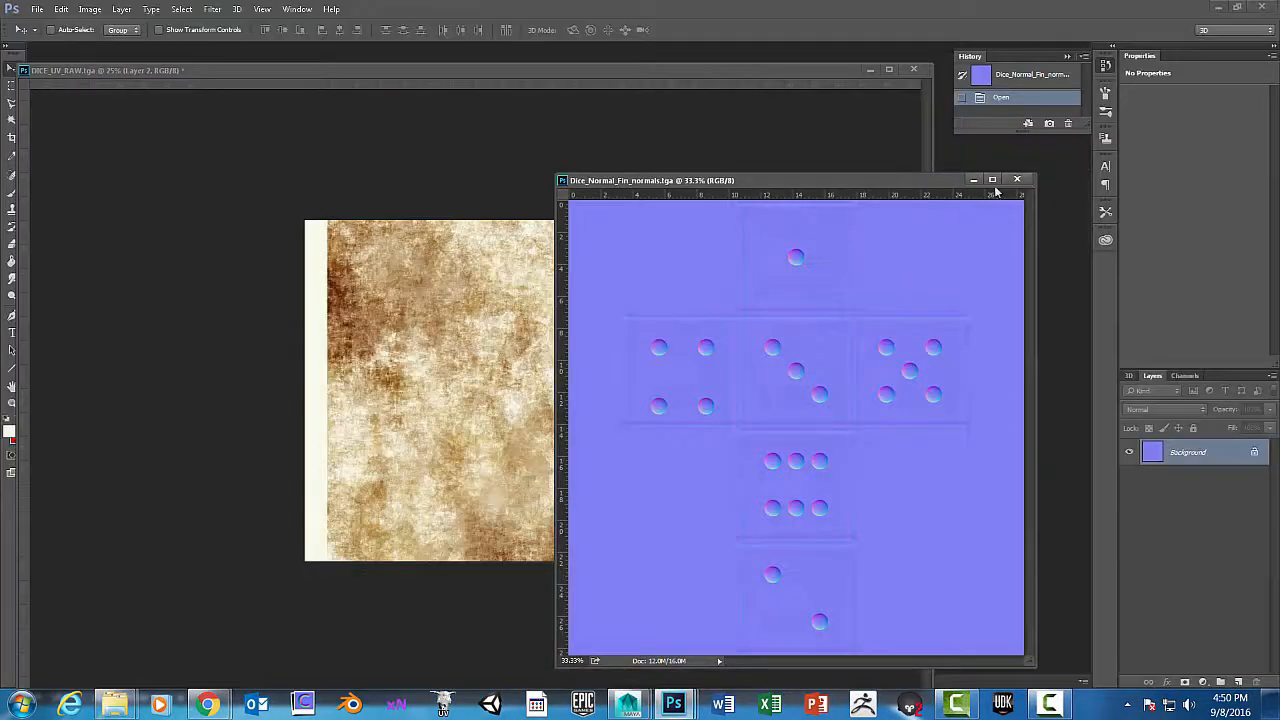
- Close the Dice_Normal_Fin_normals.tga document, set Layer 2's blend mode to Multiply, and toggle its visibility to compare
left_click(1017, 179)
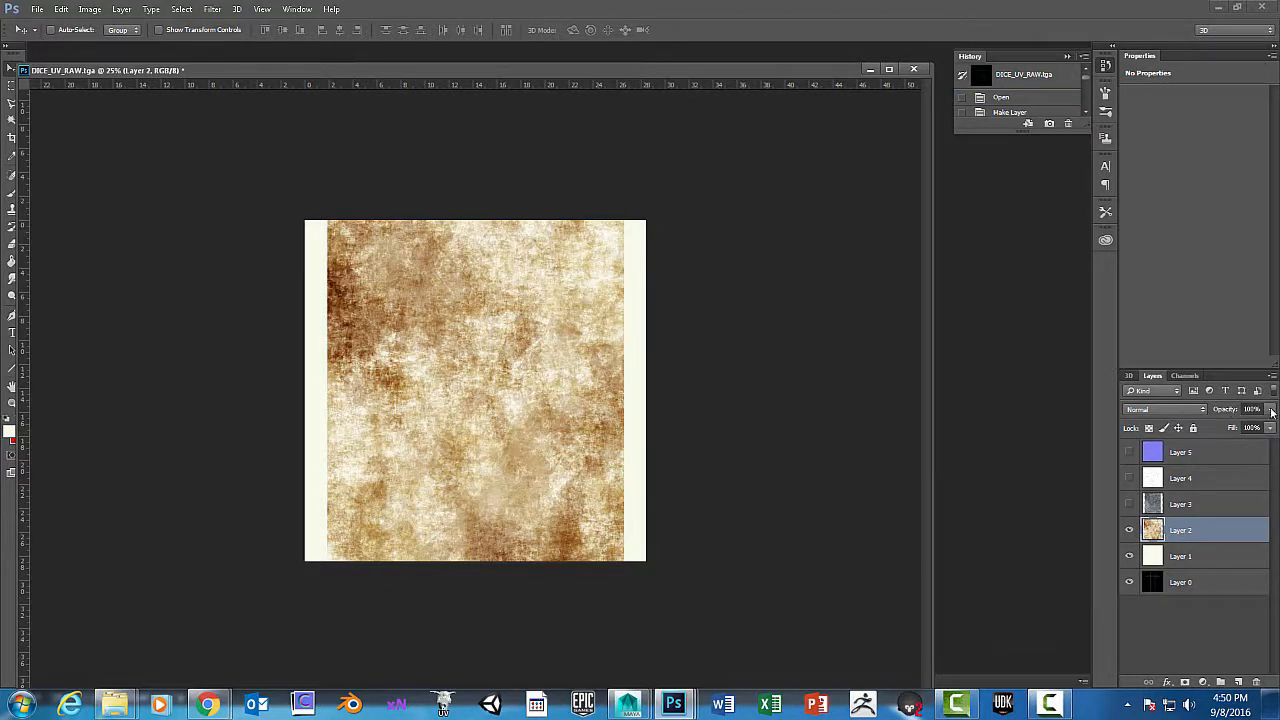
left_click(1203, 410)
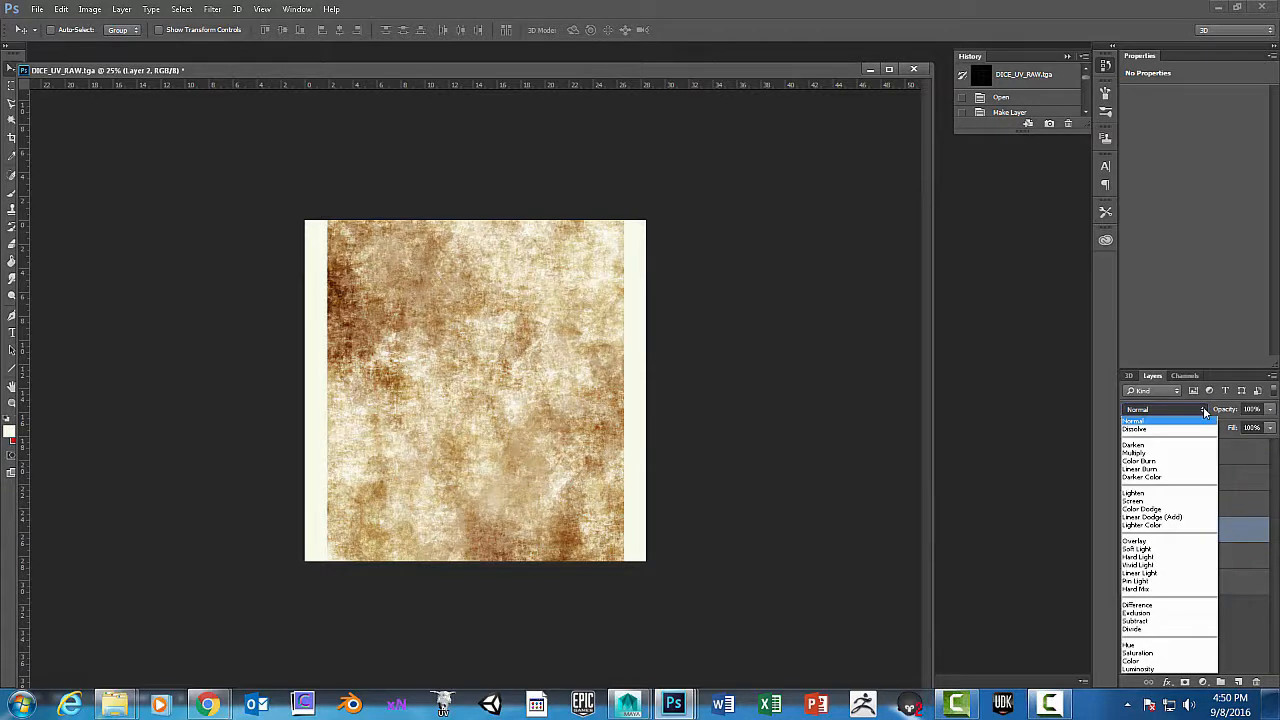
left_click(1142, 455)
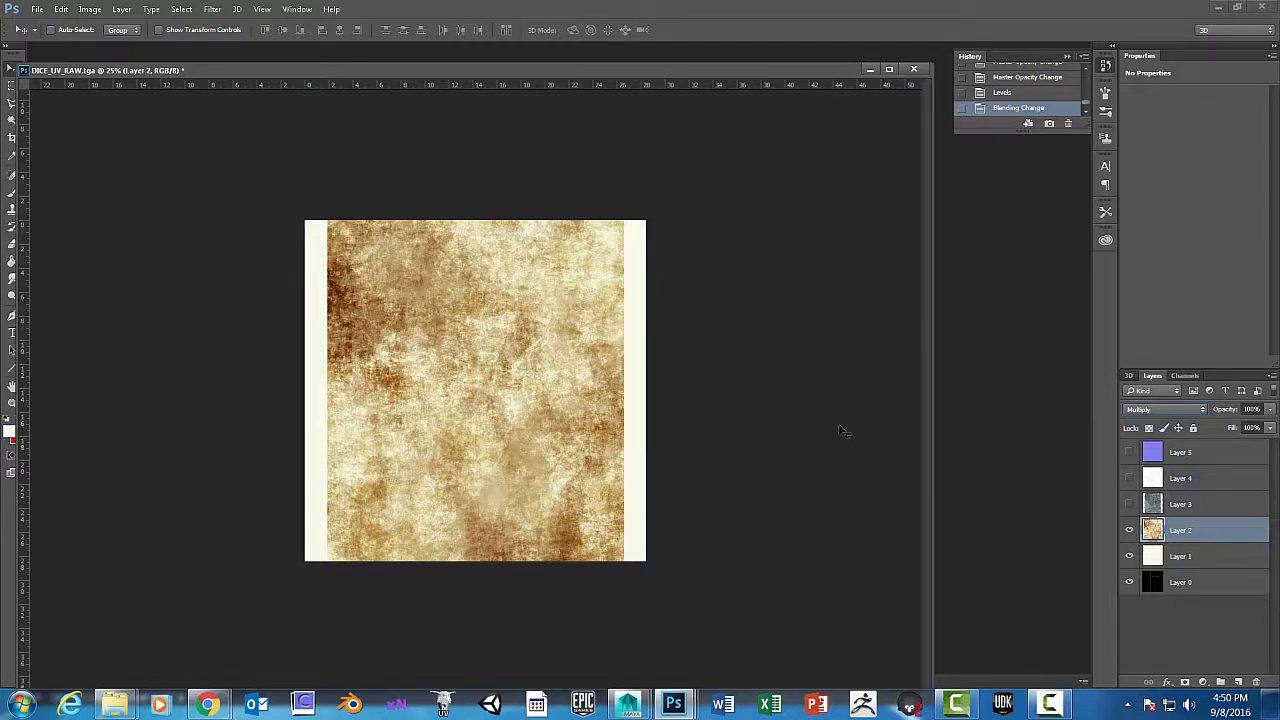
left_click(1201, 408)
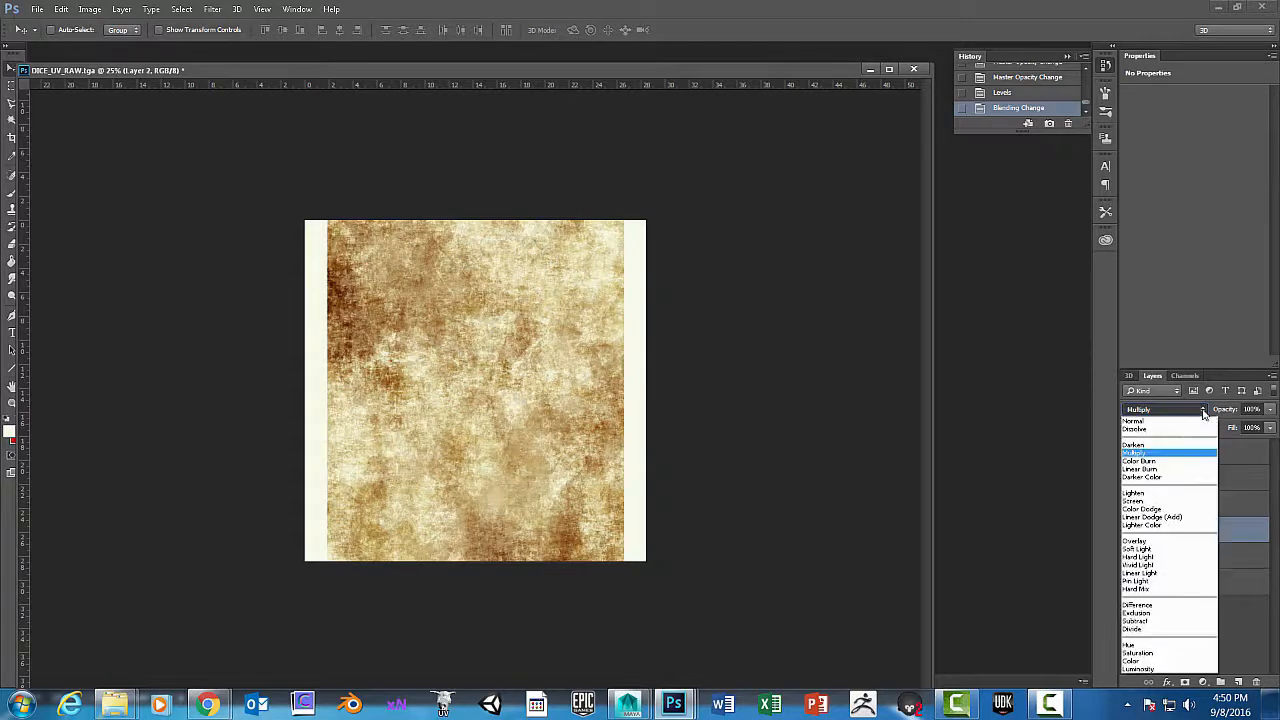
left_click(1166, 452)
left_click(1131, 532)
left_click(1131, 531)
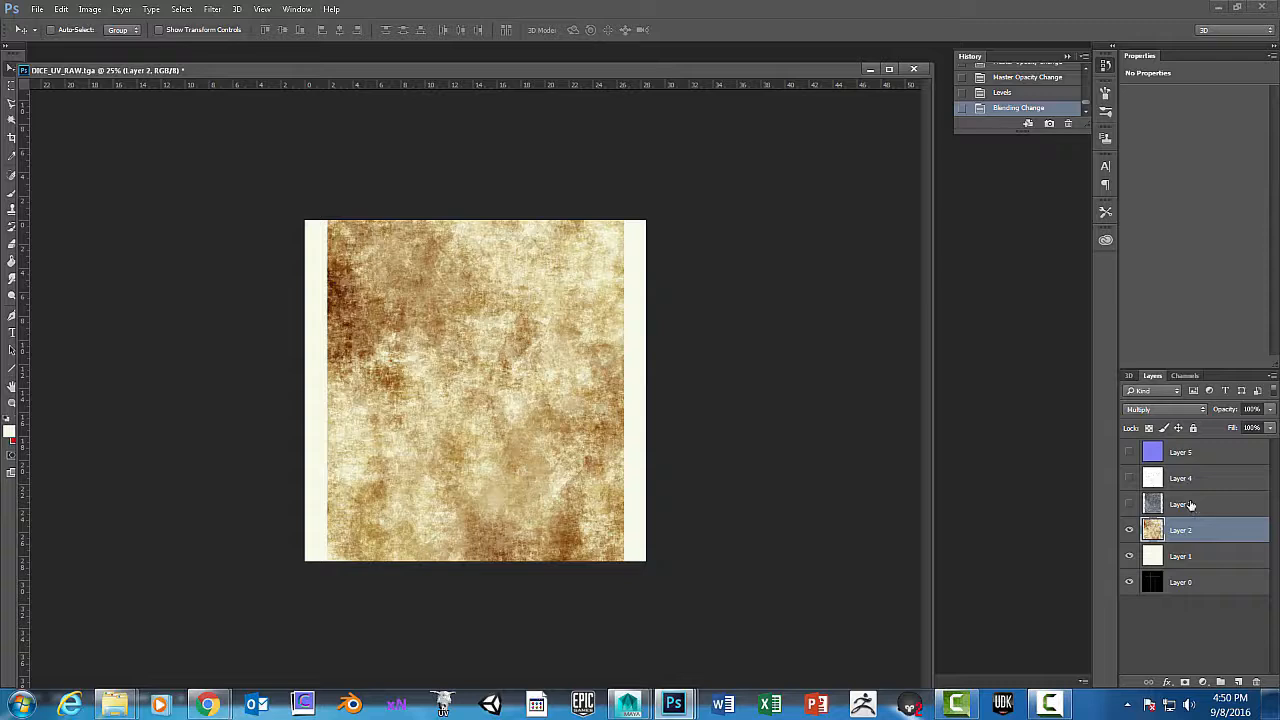
- Show the scratches layer (Layer 3), try it beneath Layer 2 and return it above, toggling Layer 2's visibility to compare
left_click_drag(1190, 505, 1198, 538)
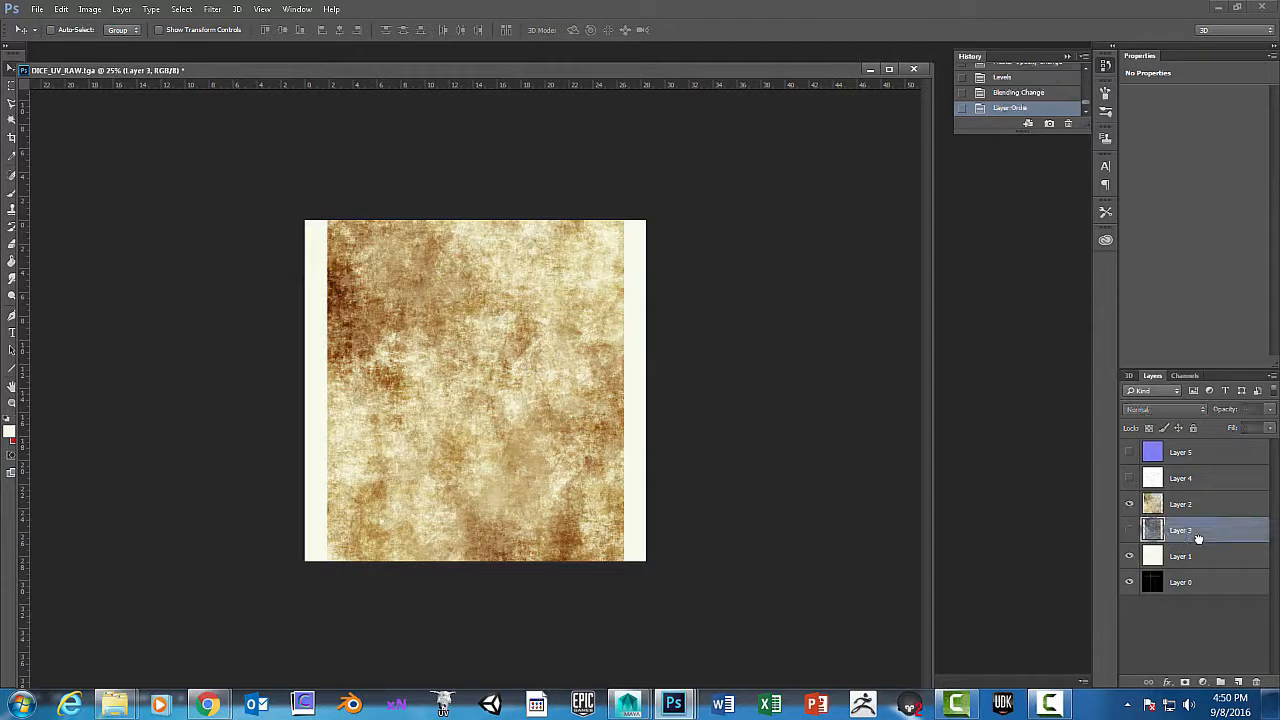
left_click(1130, 530)
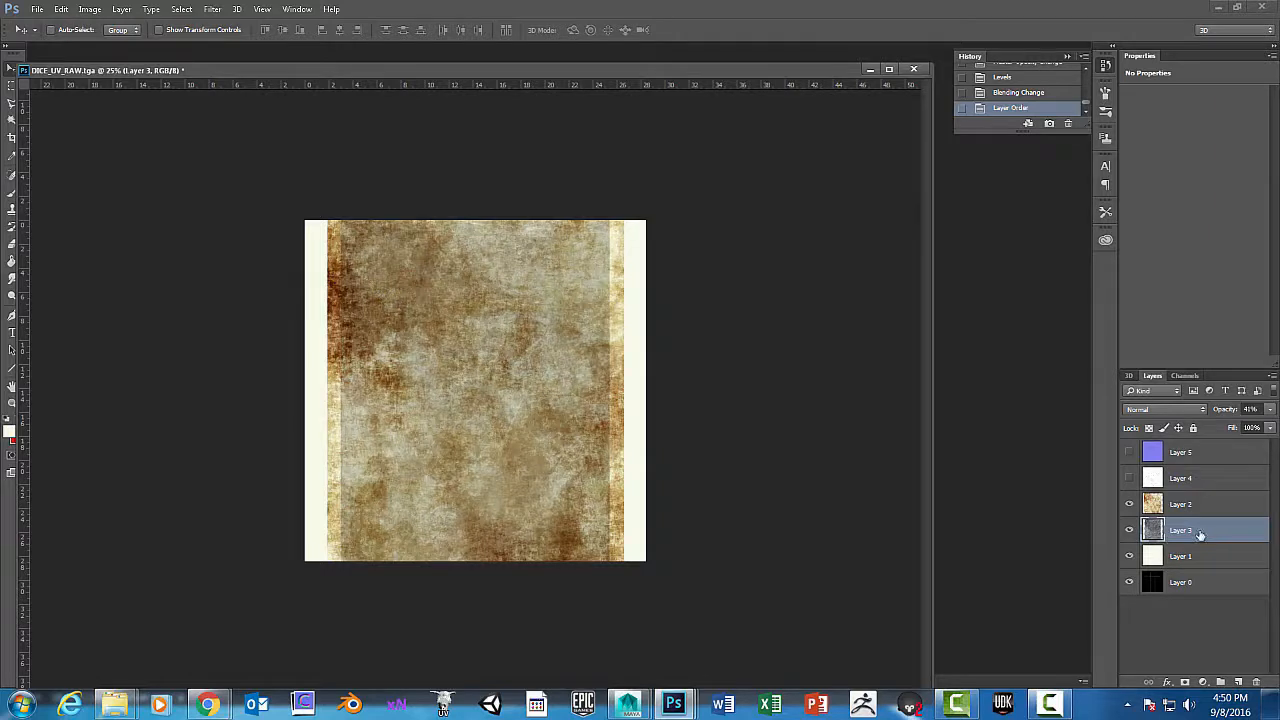
left_click_drag(1200, 533, 1211, 498)
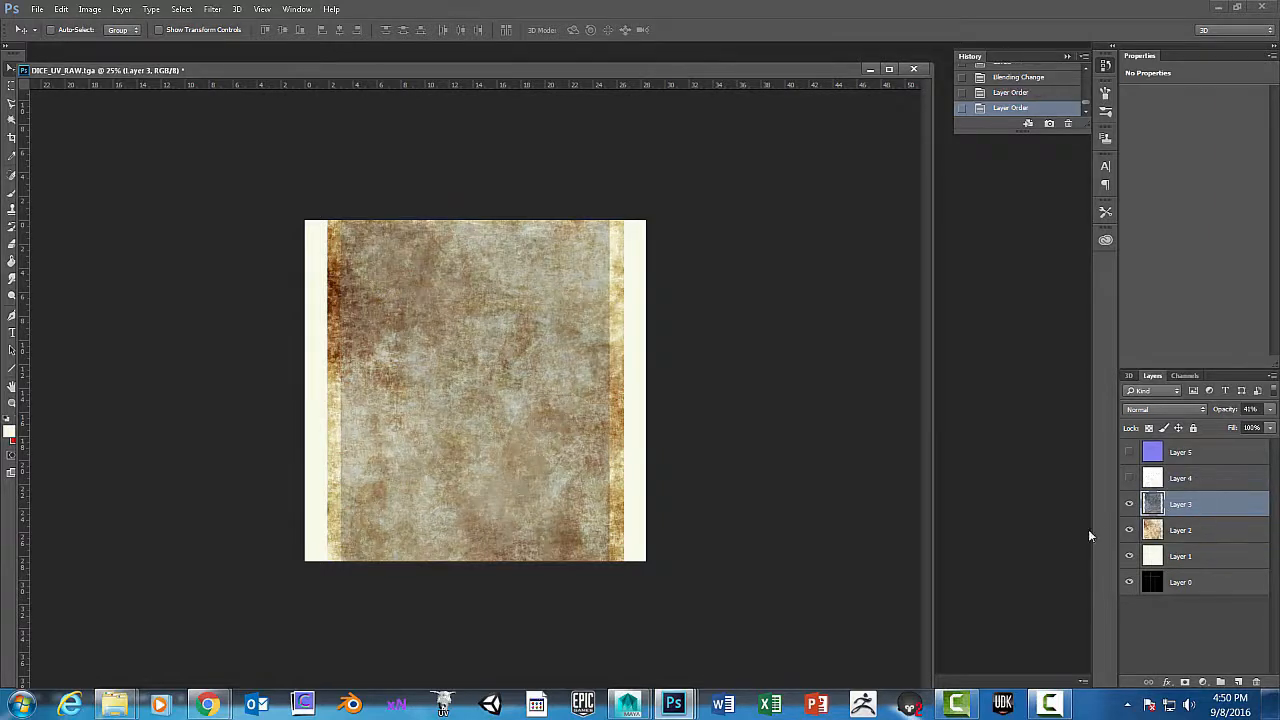
left_click(1129, 530)
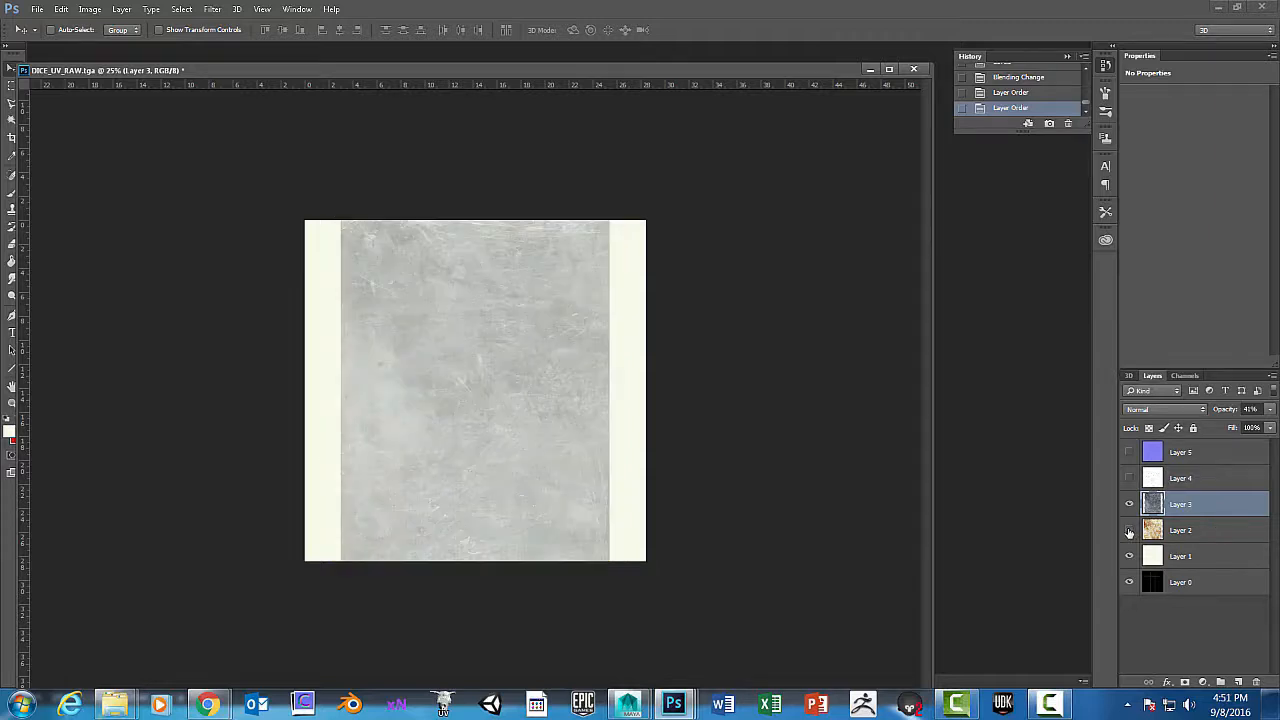
left_click(1129, 531)
left_click(1129, 531)
left_click(1129, 531)
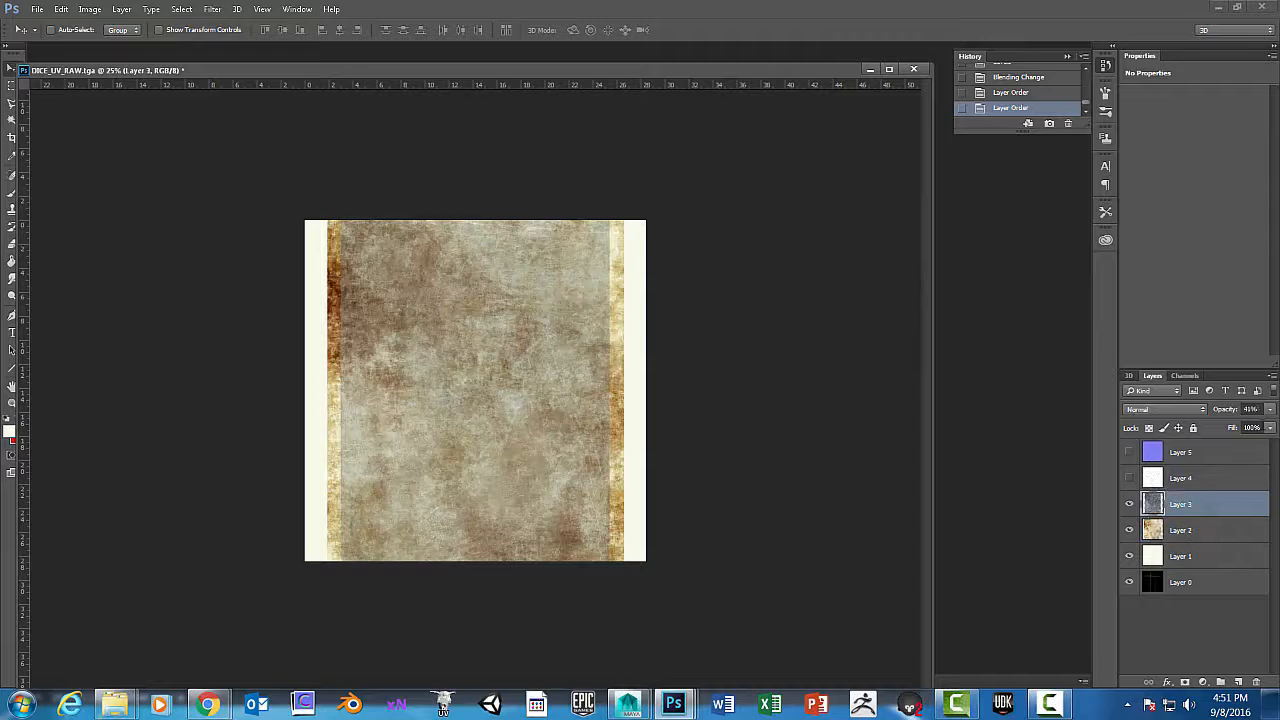
- Set the scratches layer's opacity to 100% and its blend mode to Multiply
left_click(1271, 410)
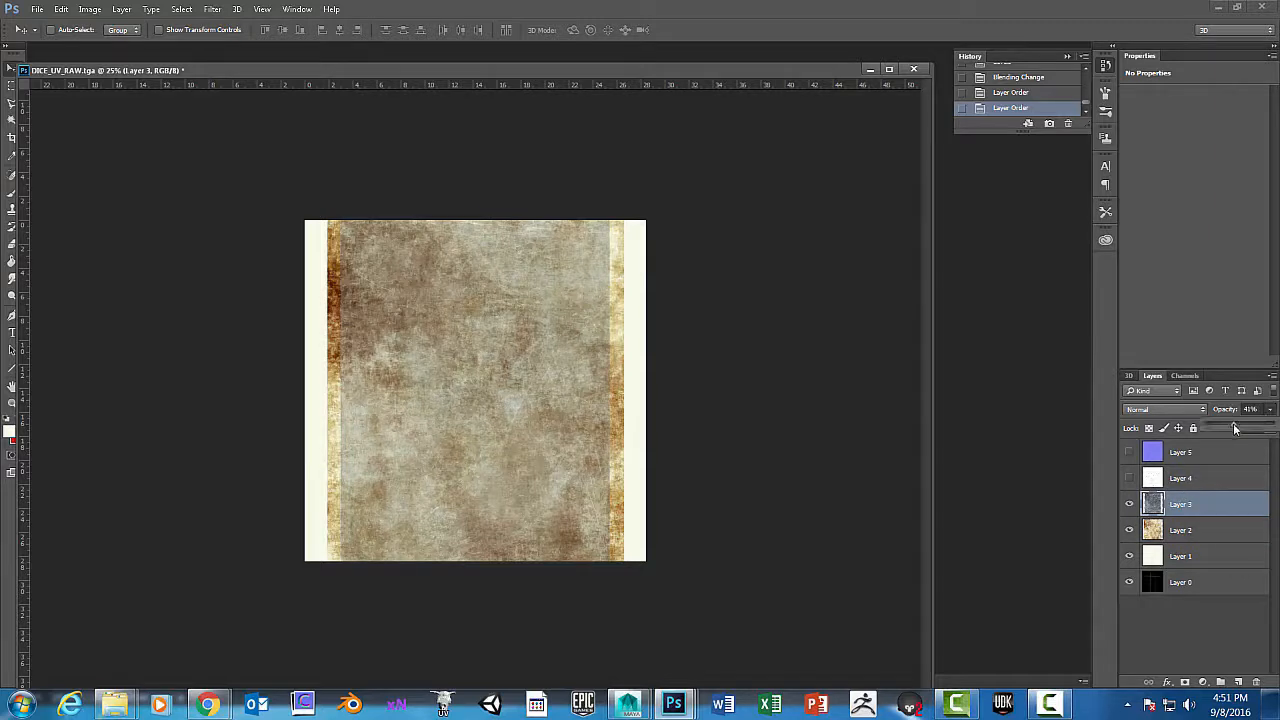
left_click_drag(1235, 428, 1276, 428)
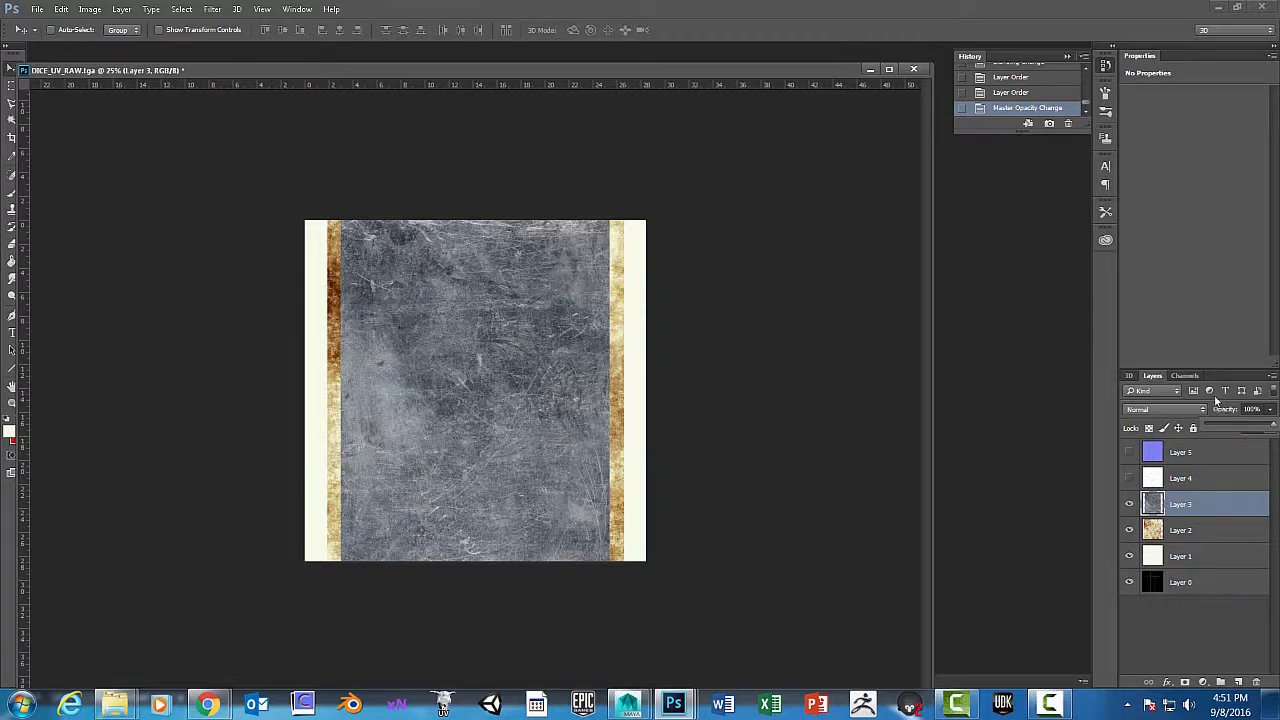
left_click(1181, 405)
left_click(1165, 457)
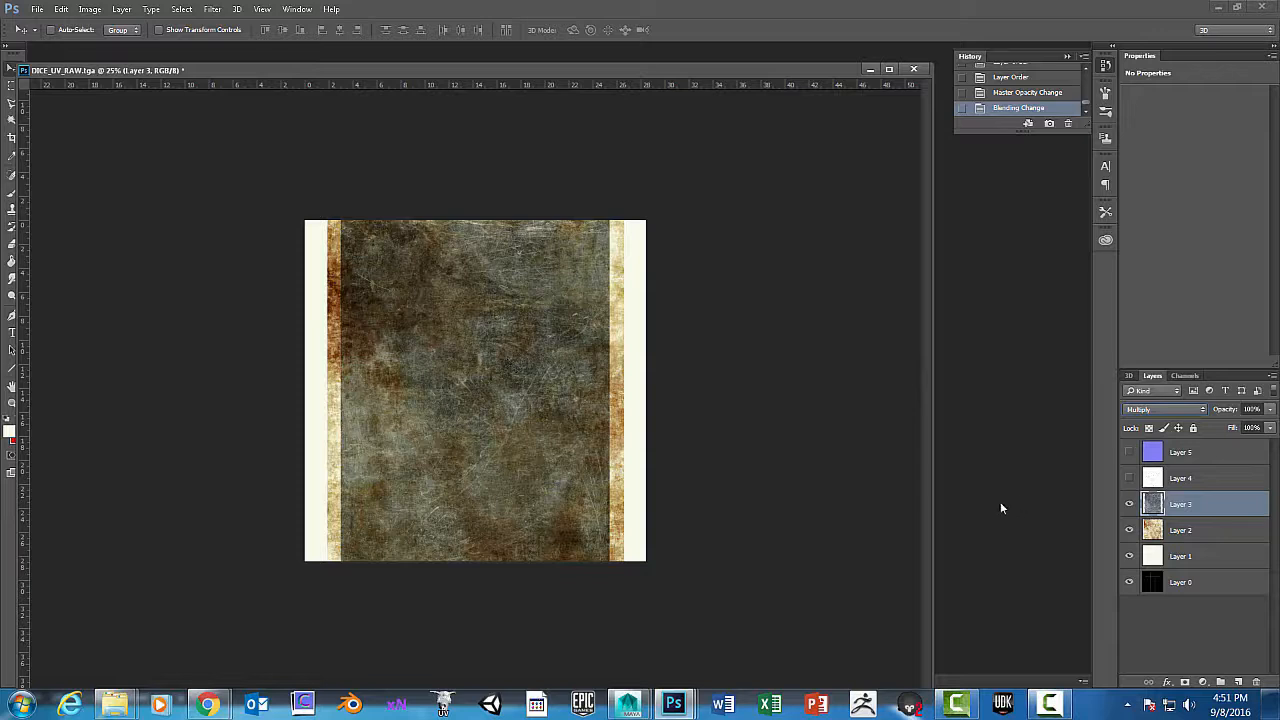
- Lower the opacity of the grunge layer (Layer 2) to 67%
left_click(1196, 533)
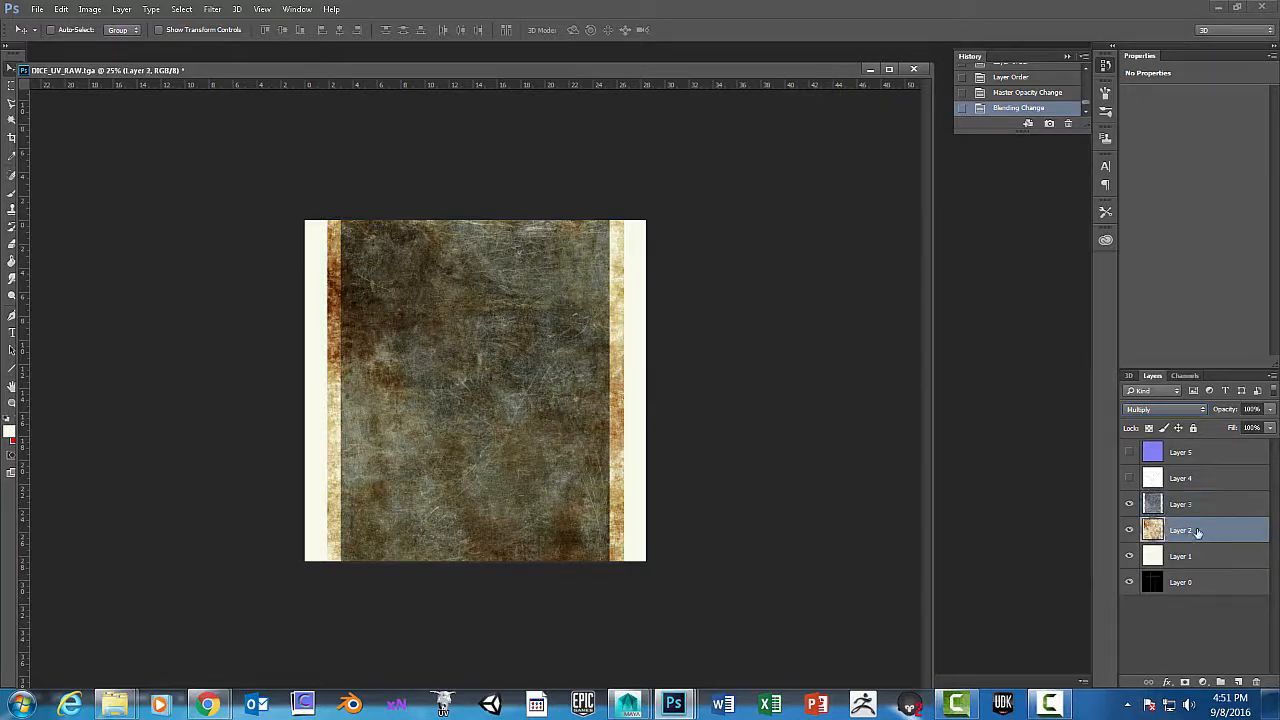
left_click(1270, 410)
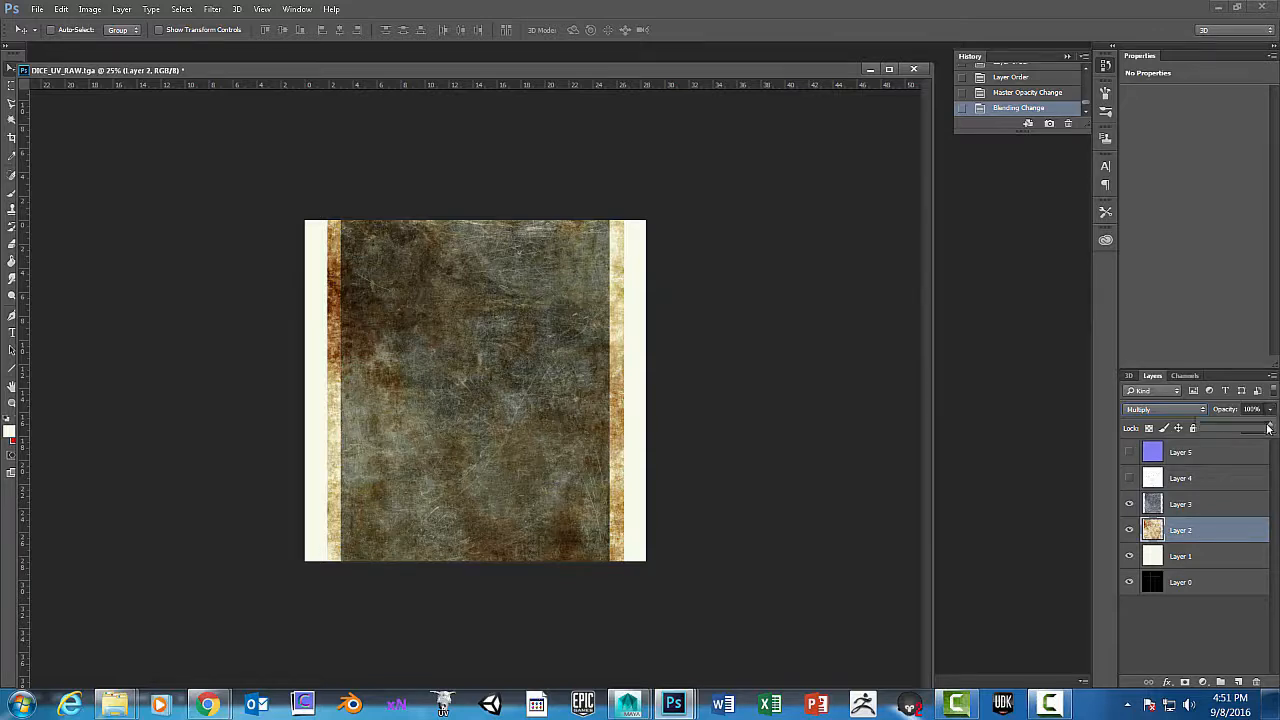
left_click_drag(1269, 429, 1248, 428)
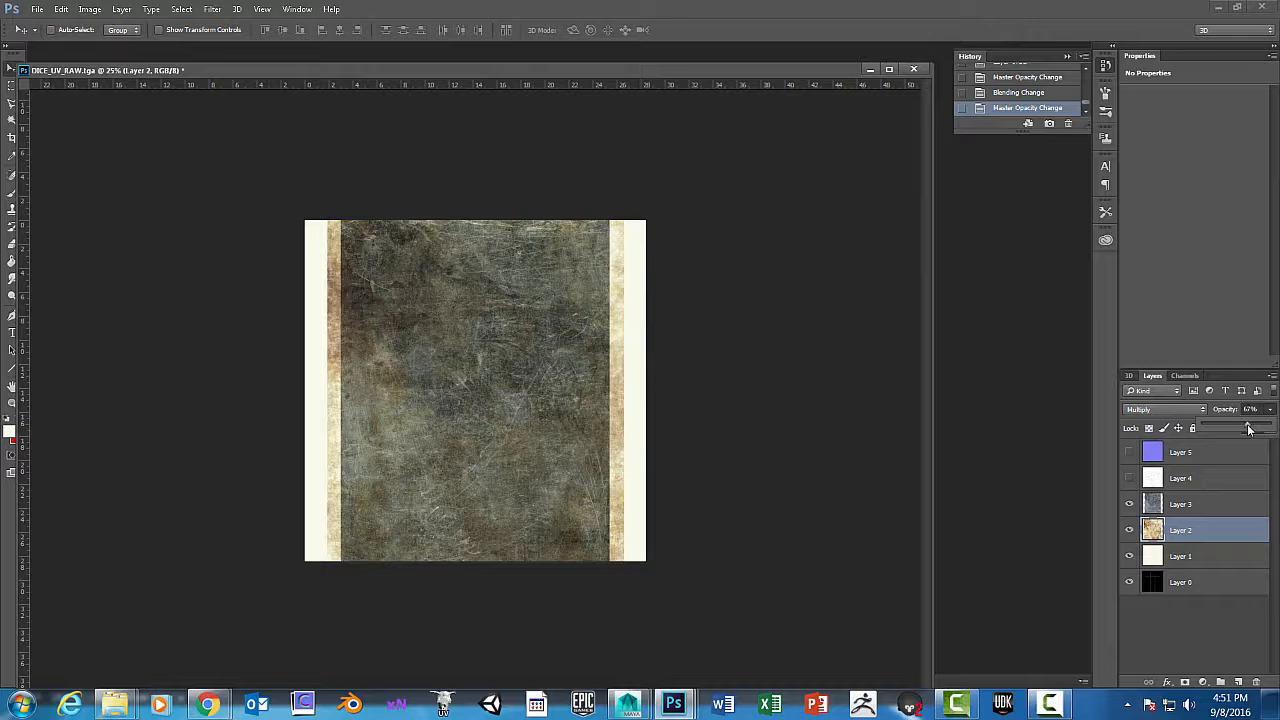
- Lower the scratches layer's opacity to 76% and toggle the grunge layer's visibility to compare the blend
left_click(1222, 502)
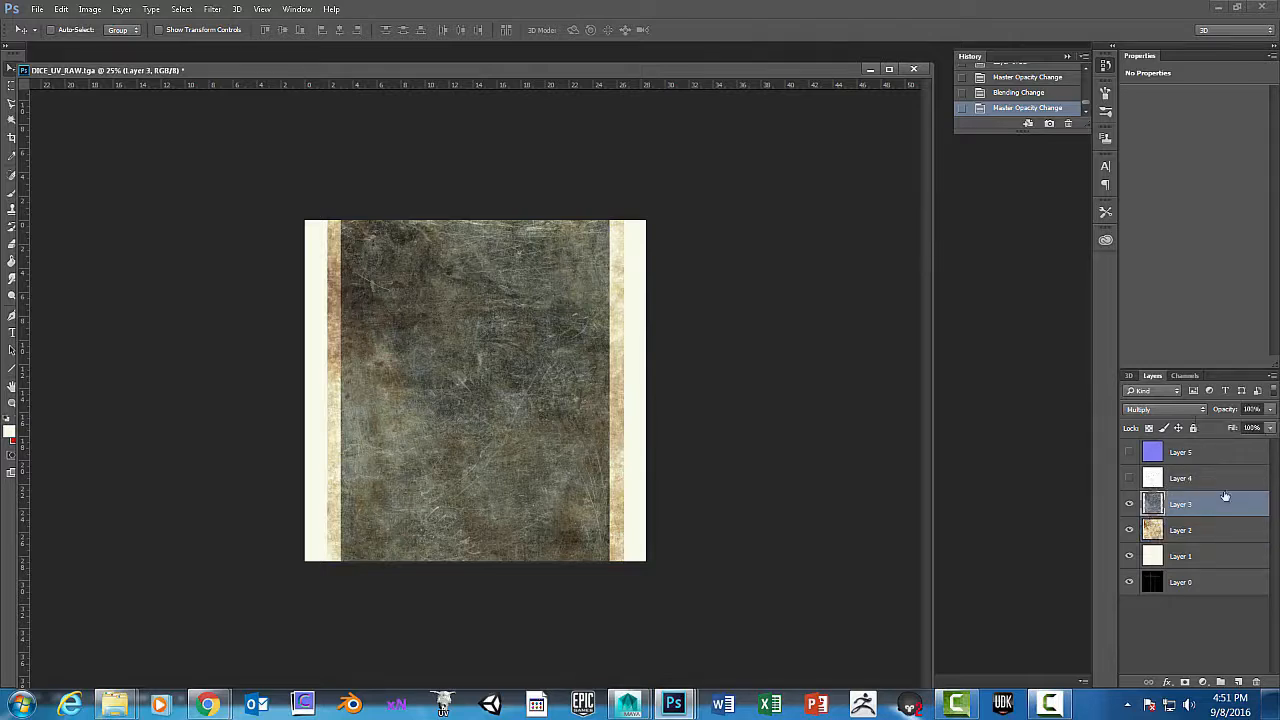
left_click(1270, 410)
left_click_drag(1269, 429, 1257, 428)
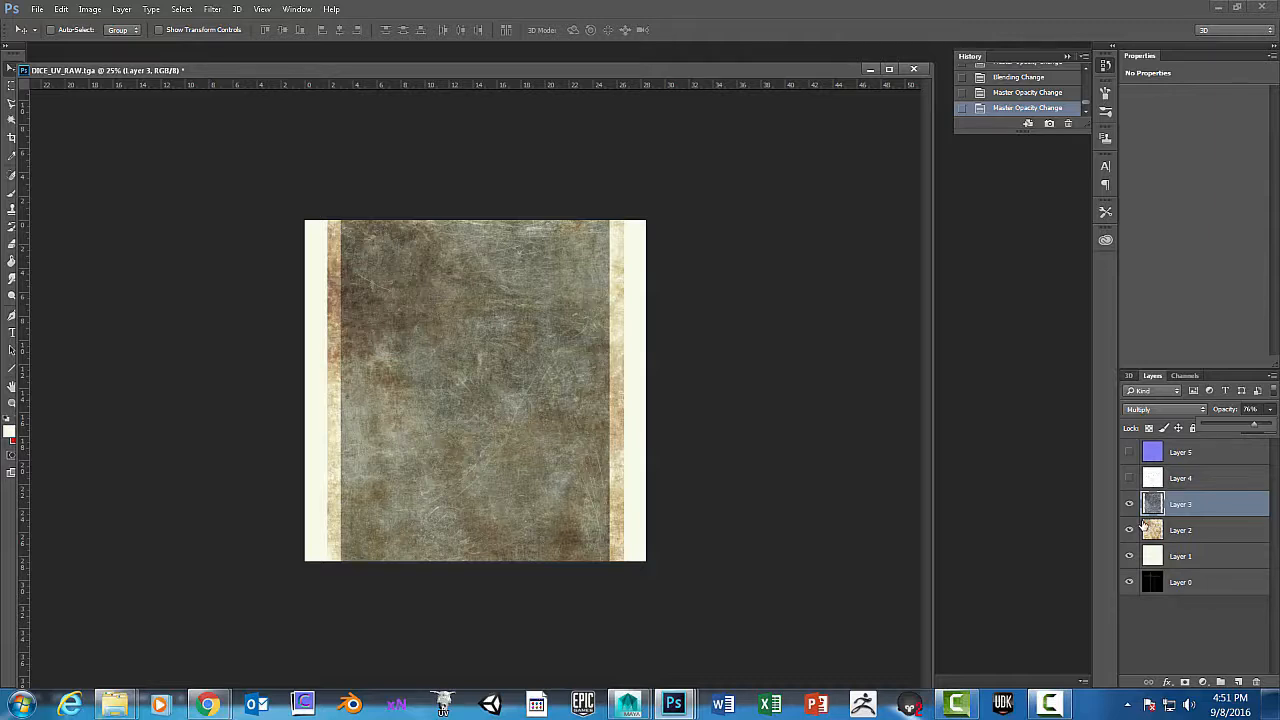
left_click(1130, 531)
left_click(1129, 531)
left_click(1129, 531)
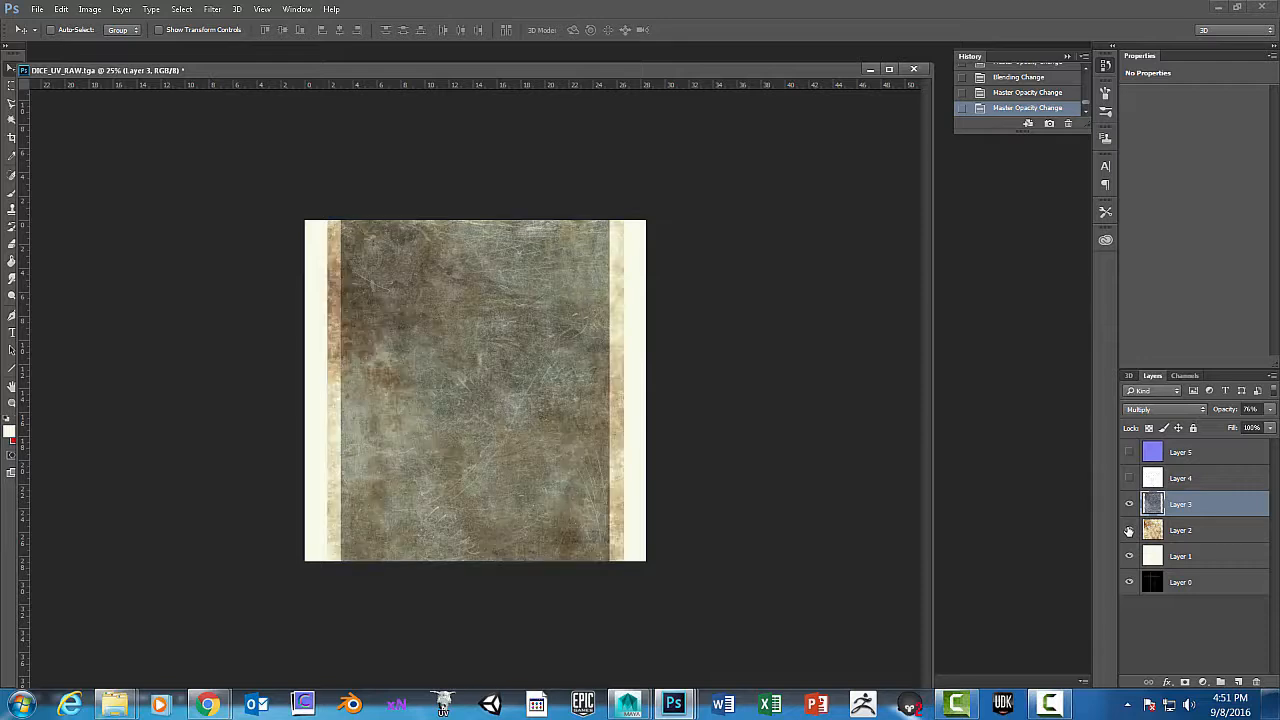
- Raise the opacity of the grunge layer (Layer 2) to 95%
left_click(1185, 530)
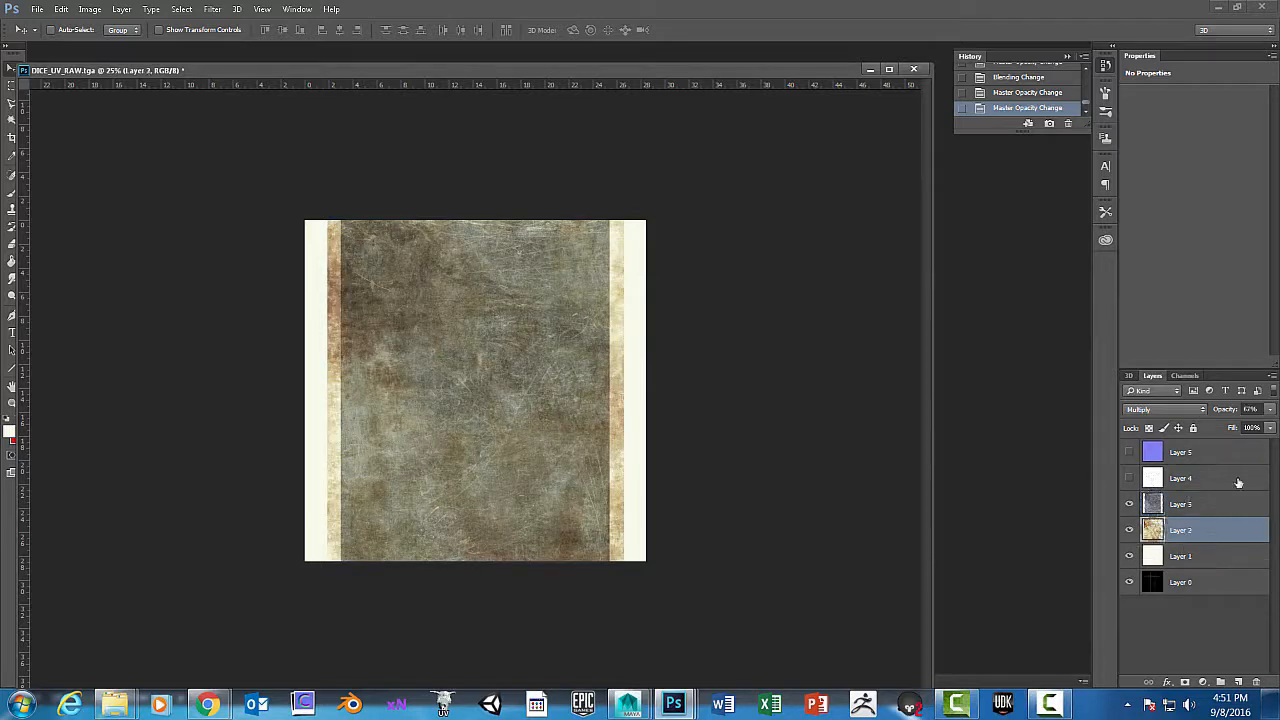
left_click(1270, 409)
left_click_drag(1248, 430, 1270, 428)
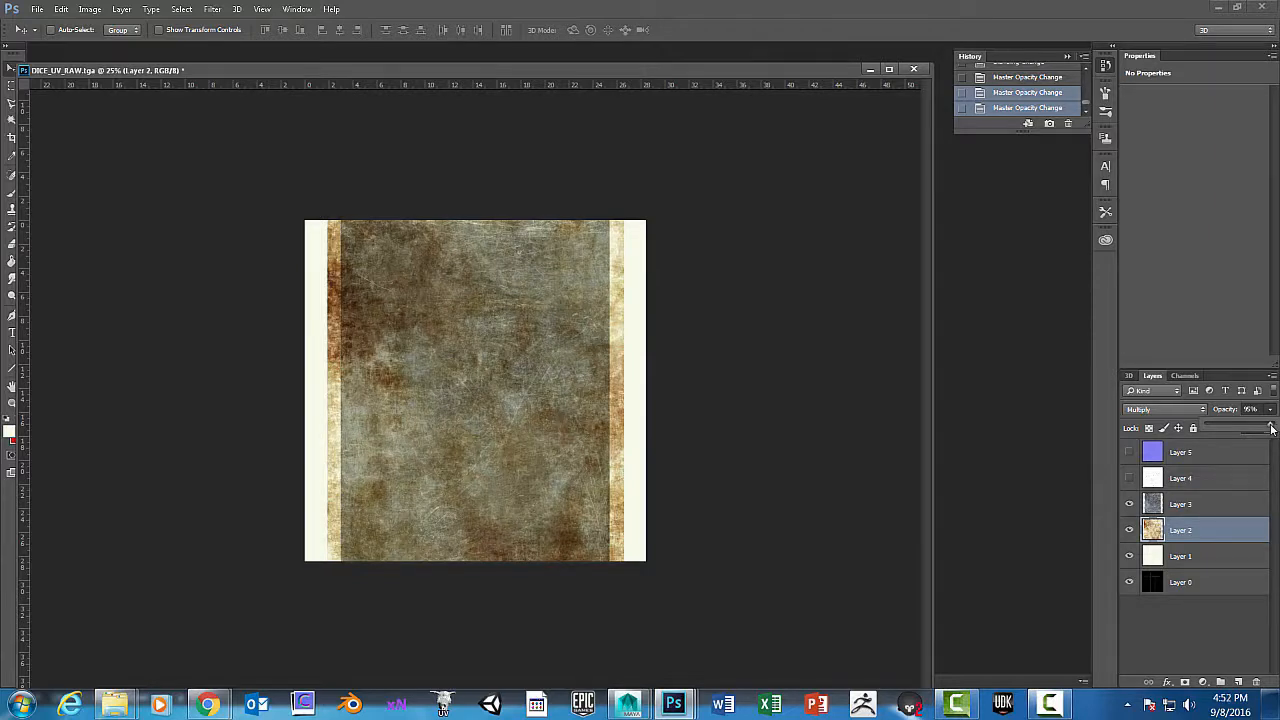
left_click_drag(1271, 428, 1271, 428)
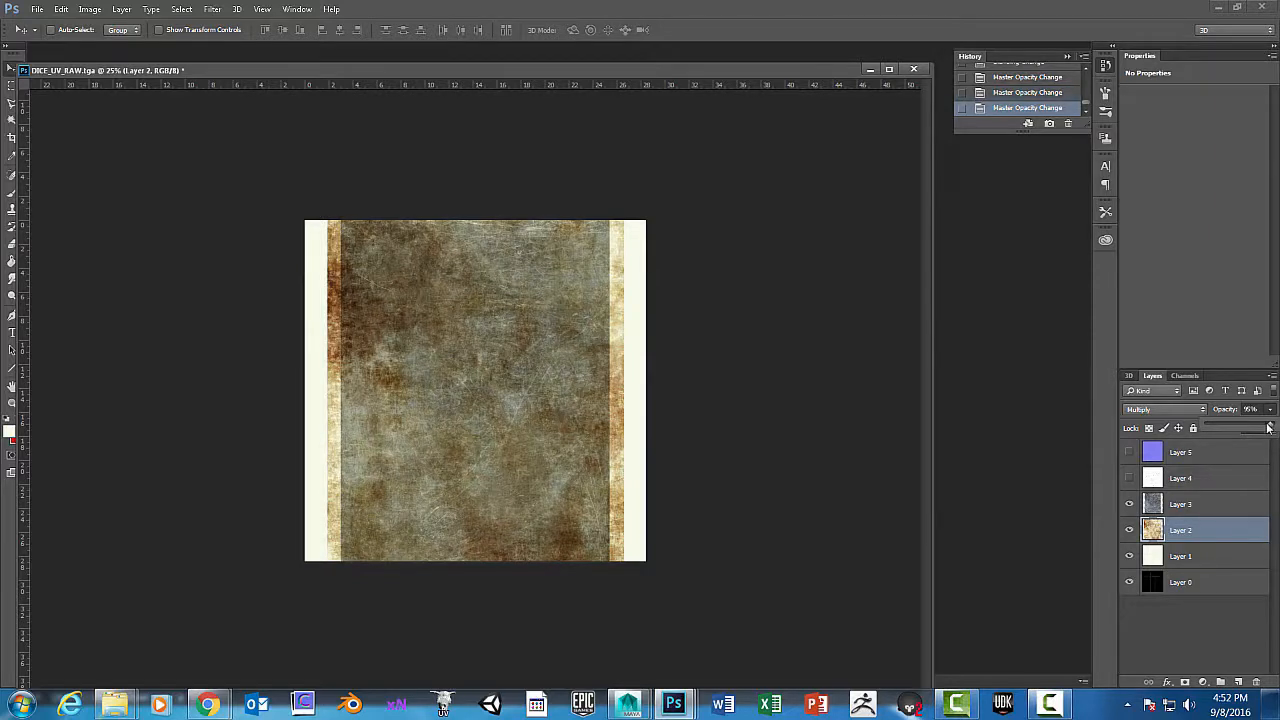
- Hide the grunge layer, toggle the cream base to compare, and set the scratches layer's (Layer 3) opacity to 100%
left_click(1185, 506)
left_click(1130, 530)
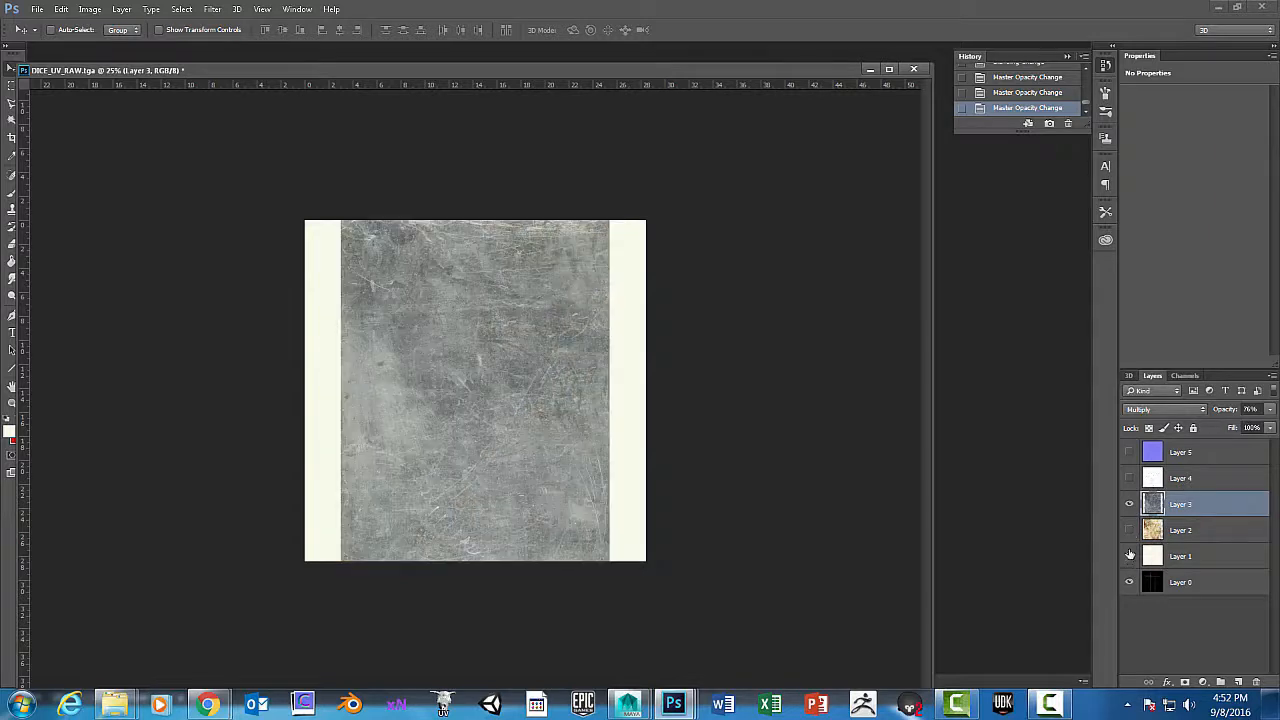
left_click(1129, 557)
left_click(1129, 557)
left_click(1270, 410)
left_click_drag(1260, 428, 1275, 428)
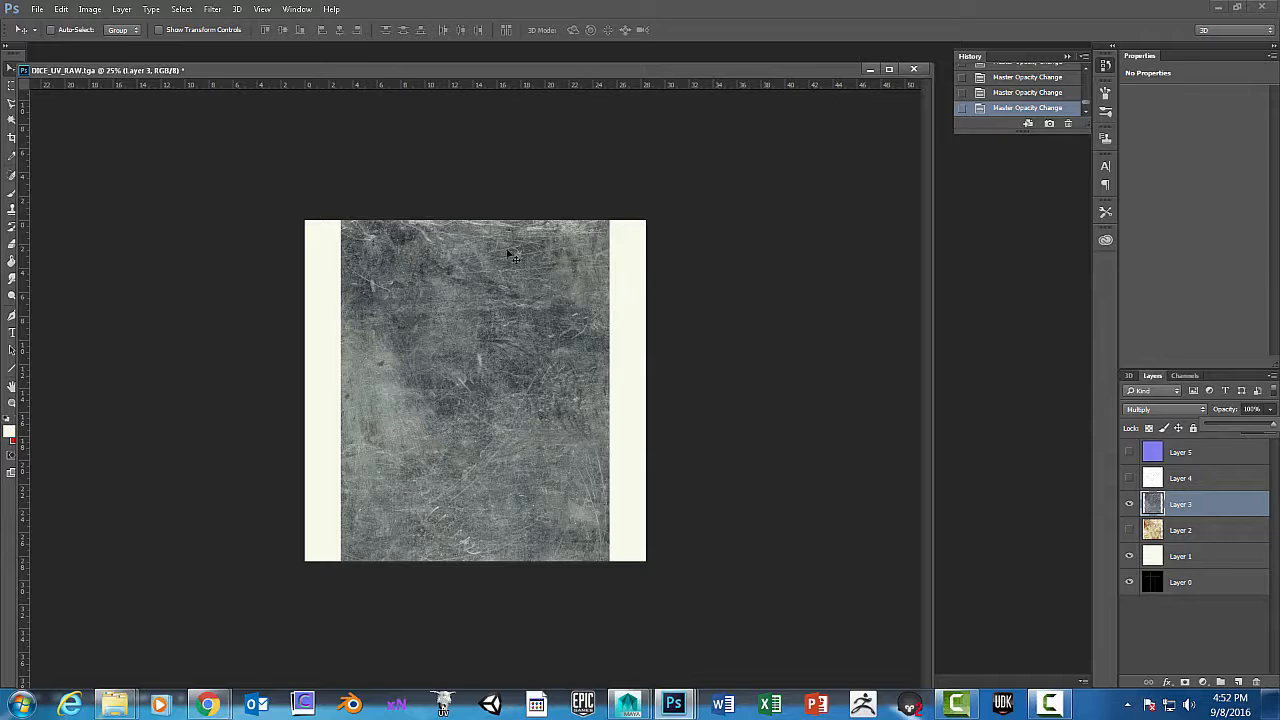
- Start a Levels adjustment on the scratches layer with input levels of 0, 0.45 and 162 to strengthen its contrast
left_click(80, 12)
mouse_move(92, 55)
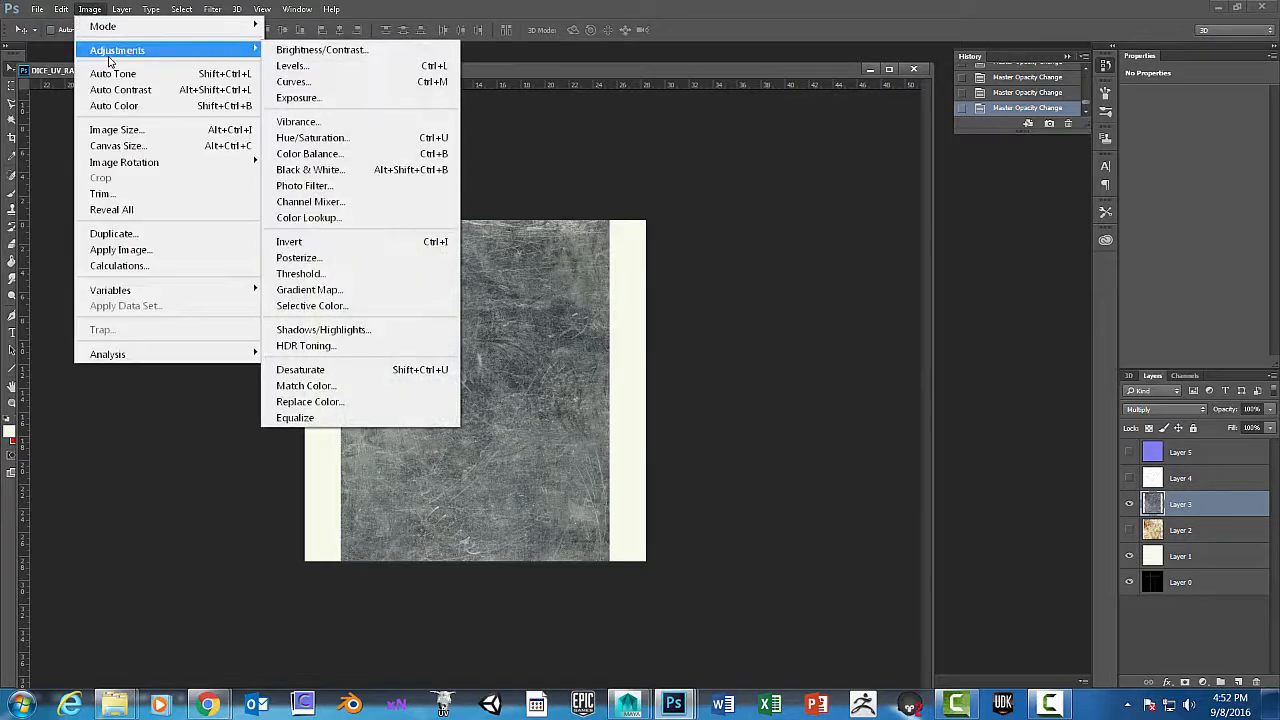
left_click(320, 66)
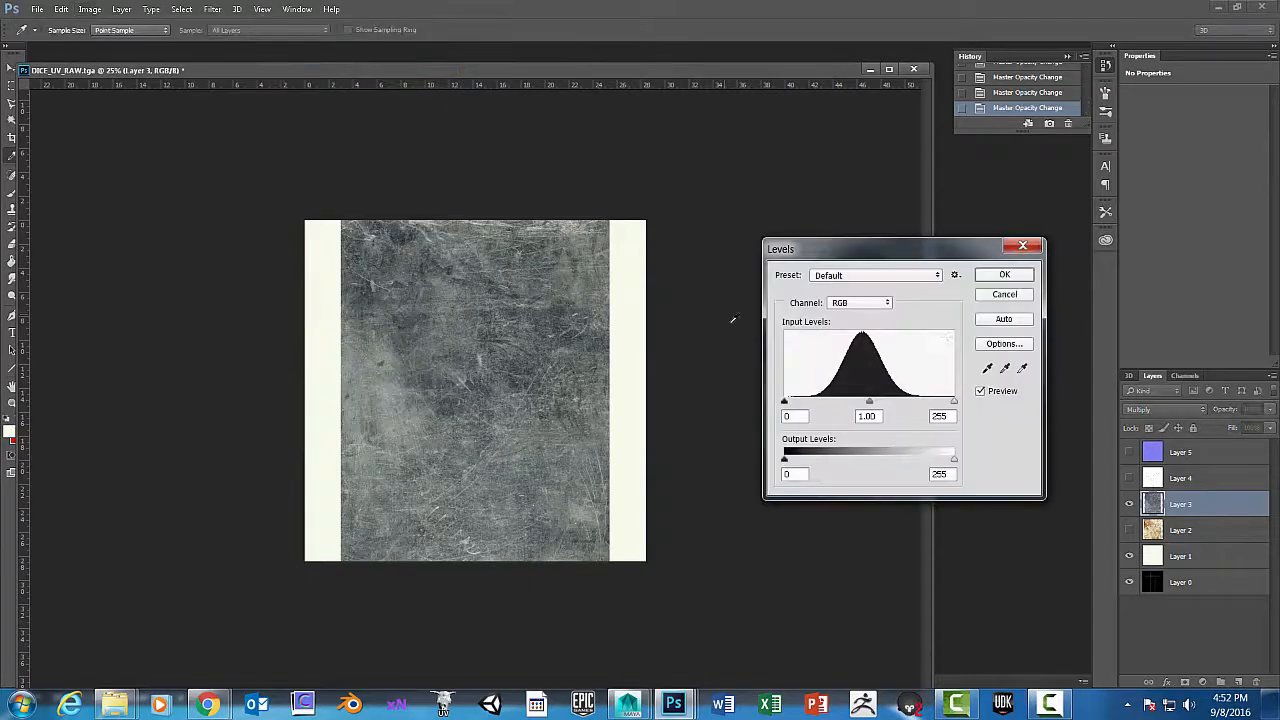
mouse_move(868, 403)
left_mouse_down()
mouse_move(905, 403)
mouse_move(863, 402)
left_mouse_up()
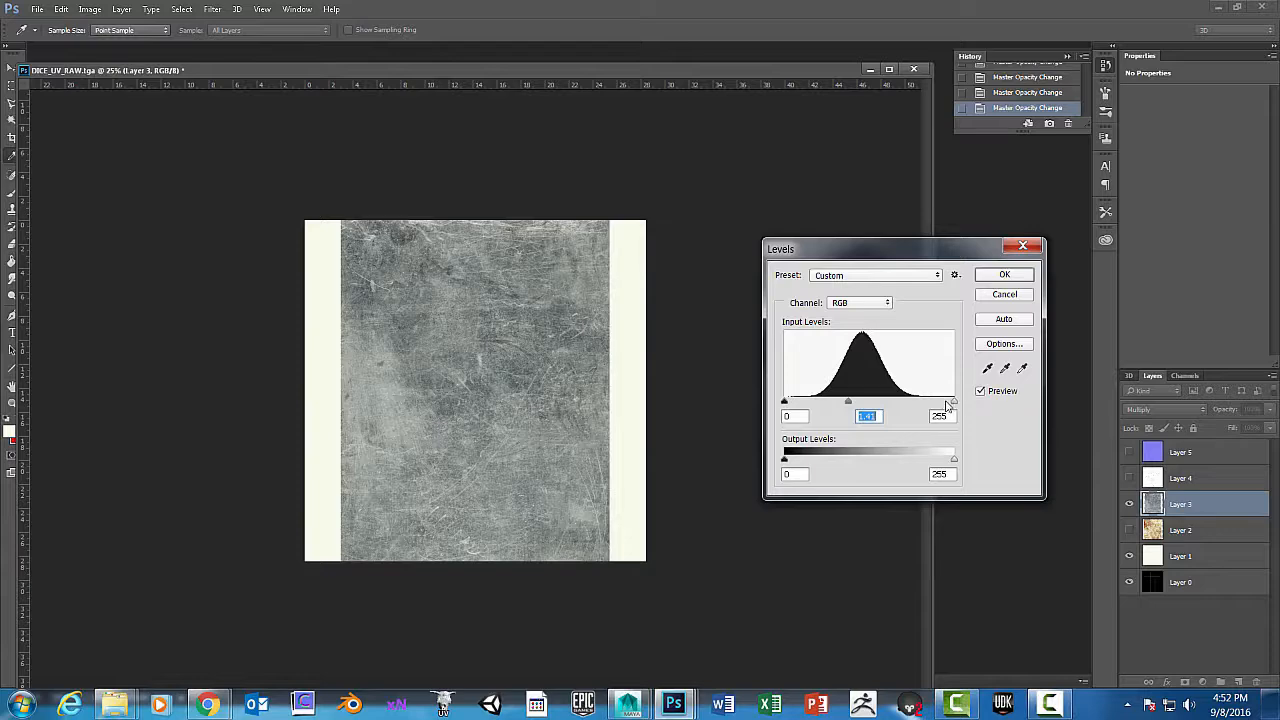
left_click_drag(953, 402, 888, 405)
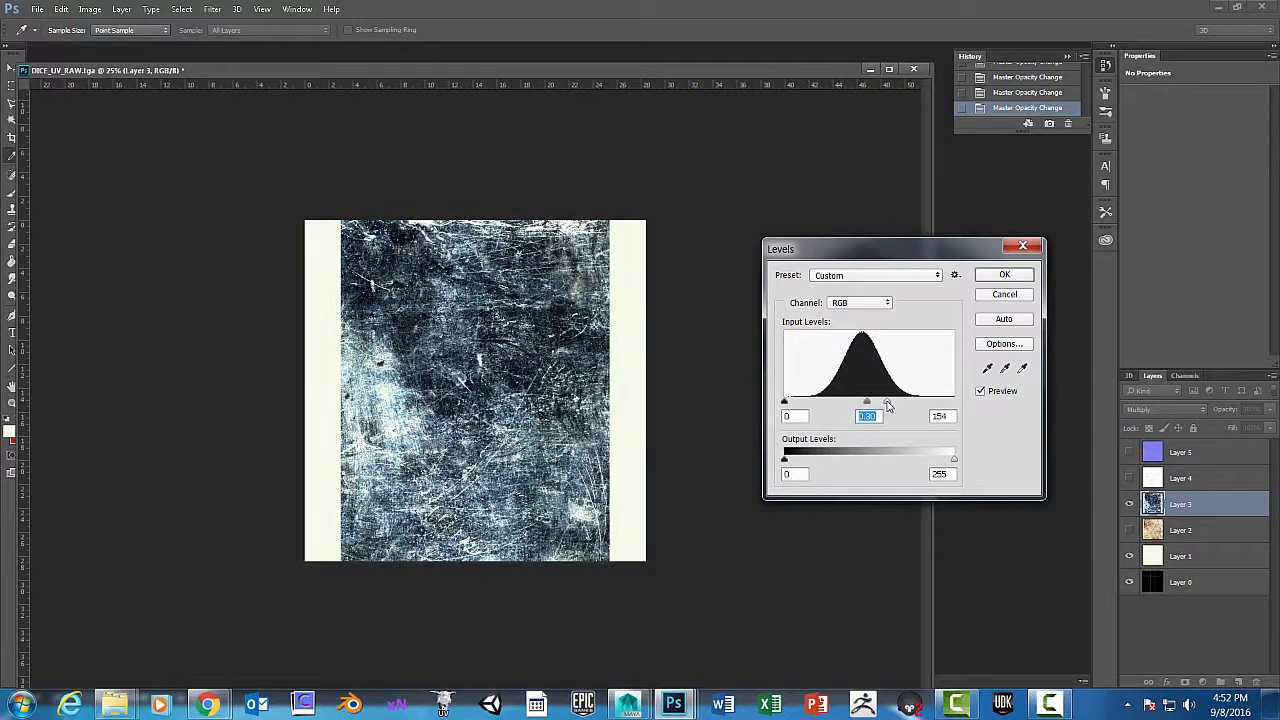
key("Tab")
mouse_move(785, 403)
left_mouse_down()
mouse_move(806, 405)
mouse_move(783, 405)
left_mouse_up()
left_click_drag(867, 405, 898, 406)
- Toggle the Levels preview to compare the scratches before and after, and apply the adjustment
left_click(980, 392)
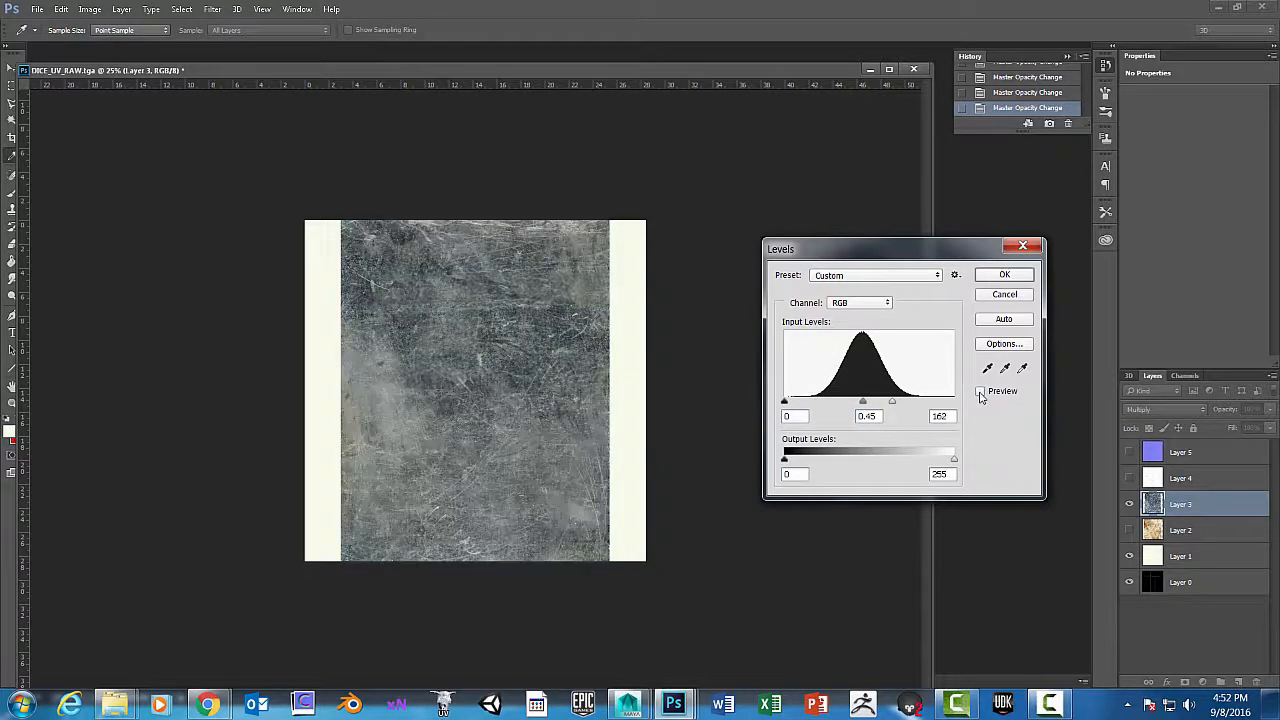
left_click(980, 392)
left_click(980, 391)
left_click(980, 391)
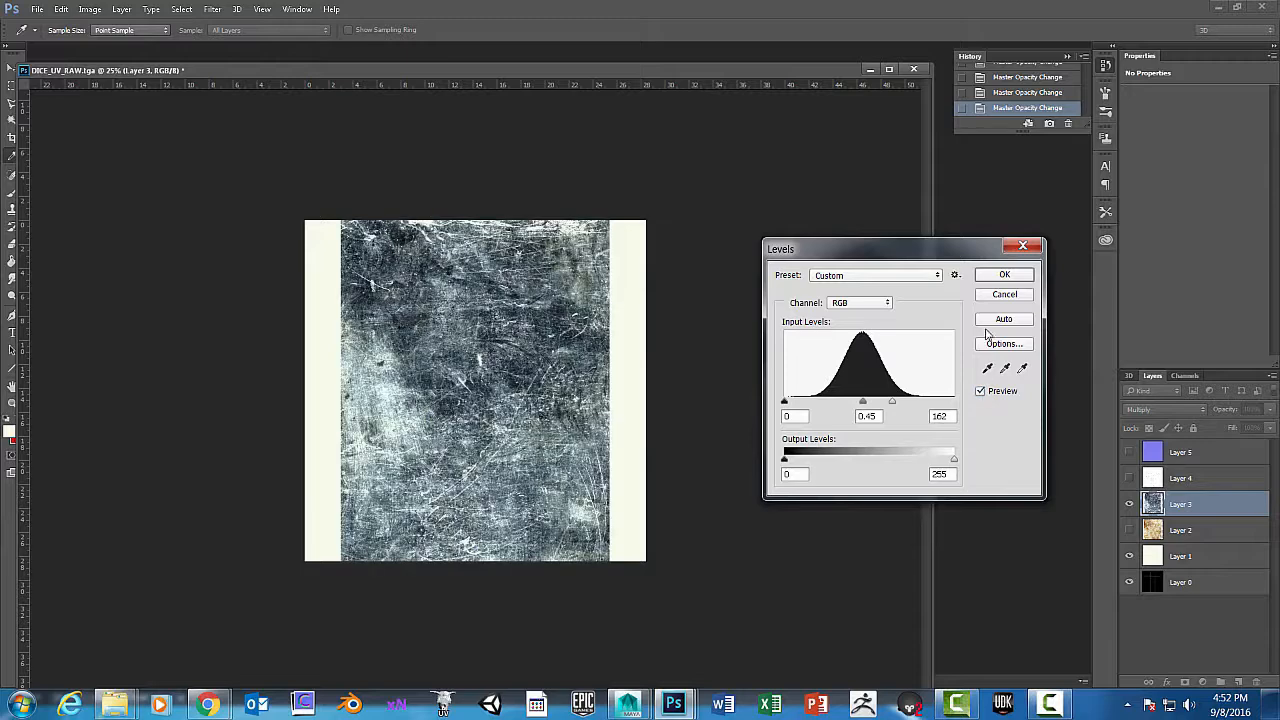
left_click(1004, 275)
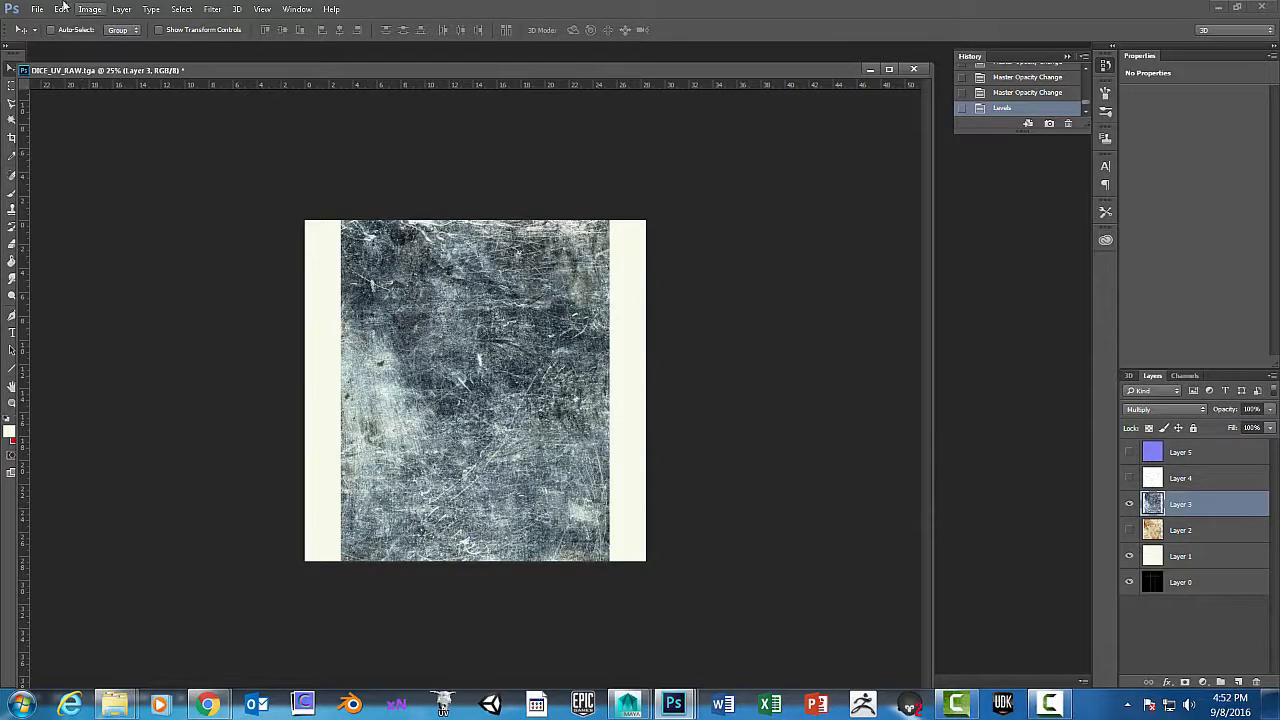
- Invert the colors of the scratches layer so the scratches turn dark
left_click(90, 10)
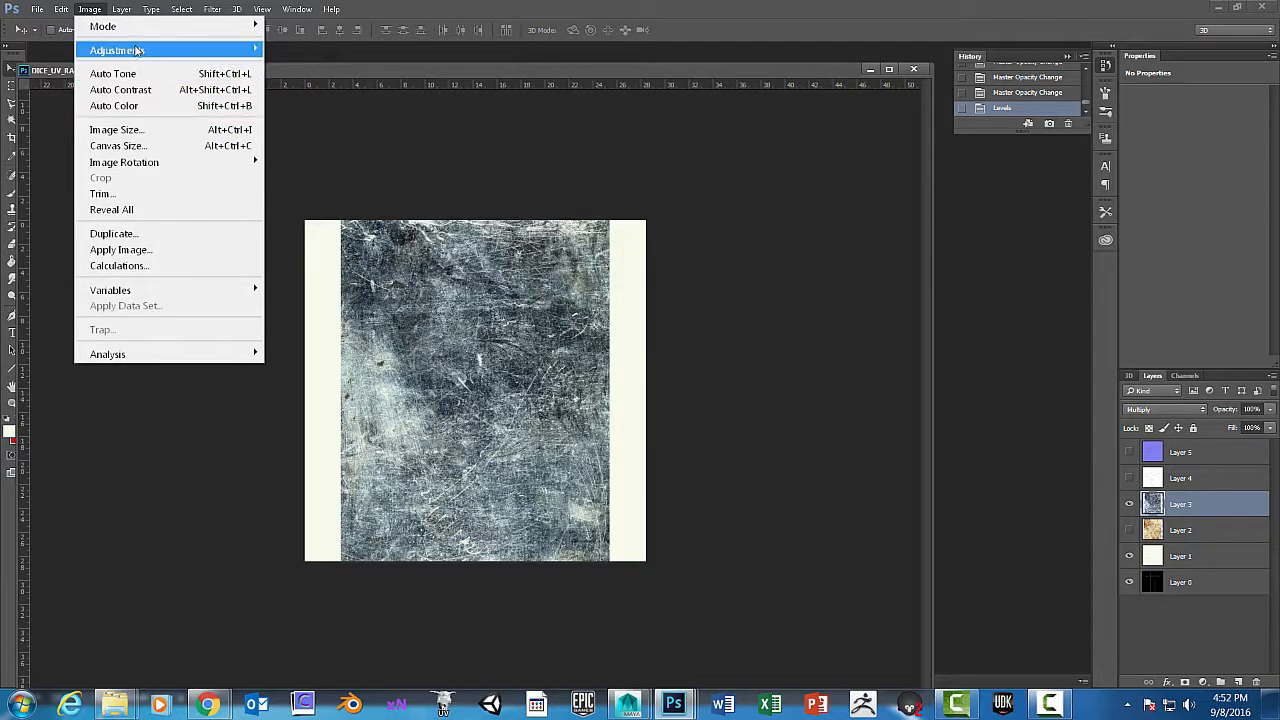
mouse_move(138, 51)
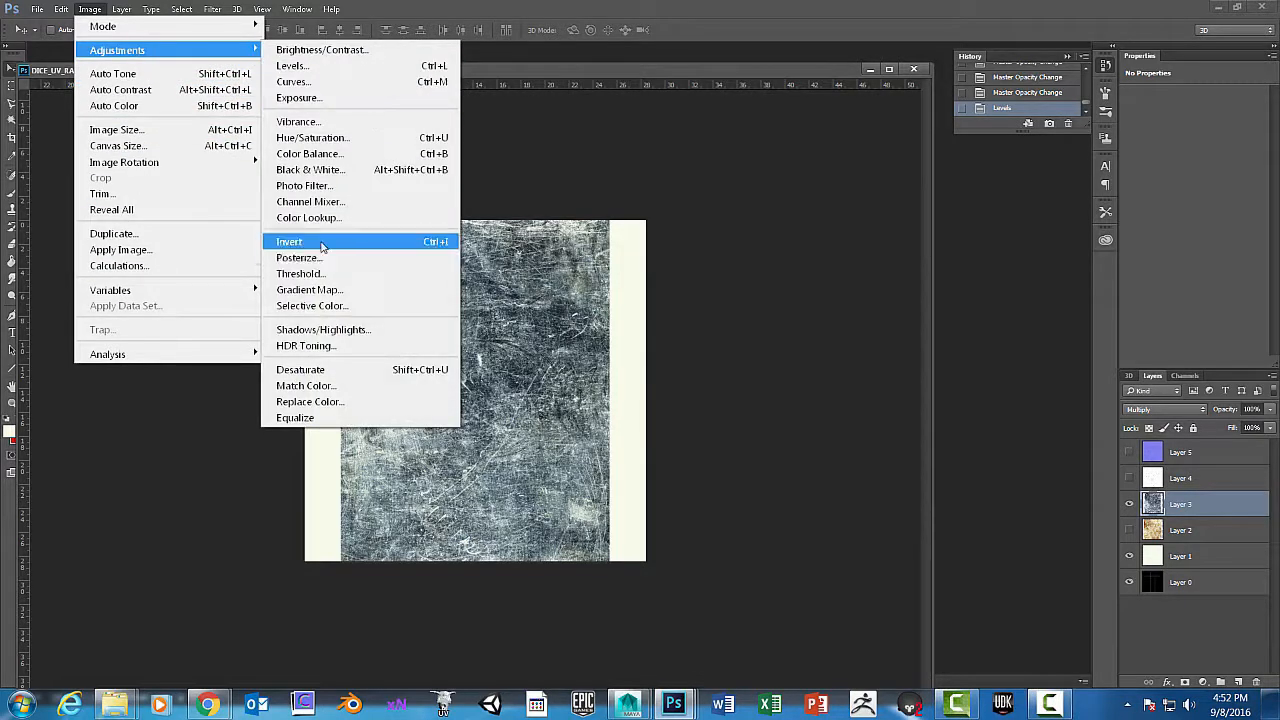
left_click(318, 242)
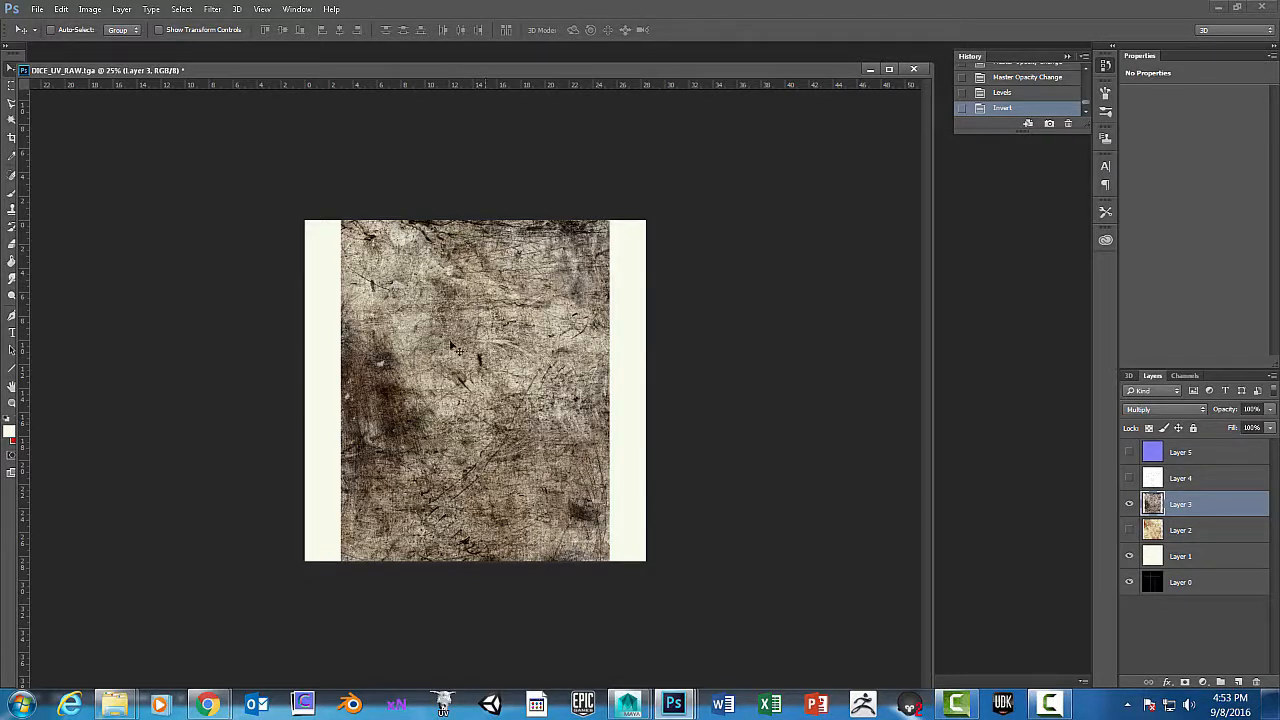
- Apply Levels with inputs 18, 1.42 and 186 to the inverted scratches layer and show the grunge layer again
left_click(90, 9)
mouse_move(120, 48)
left_click(400, 66)
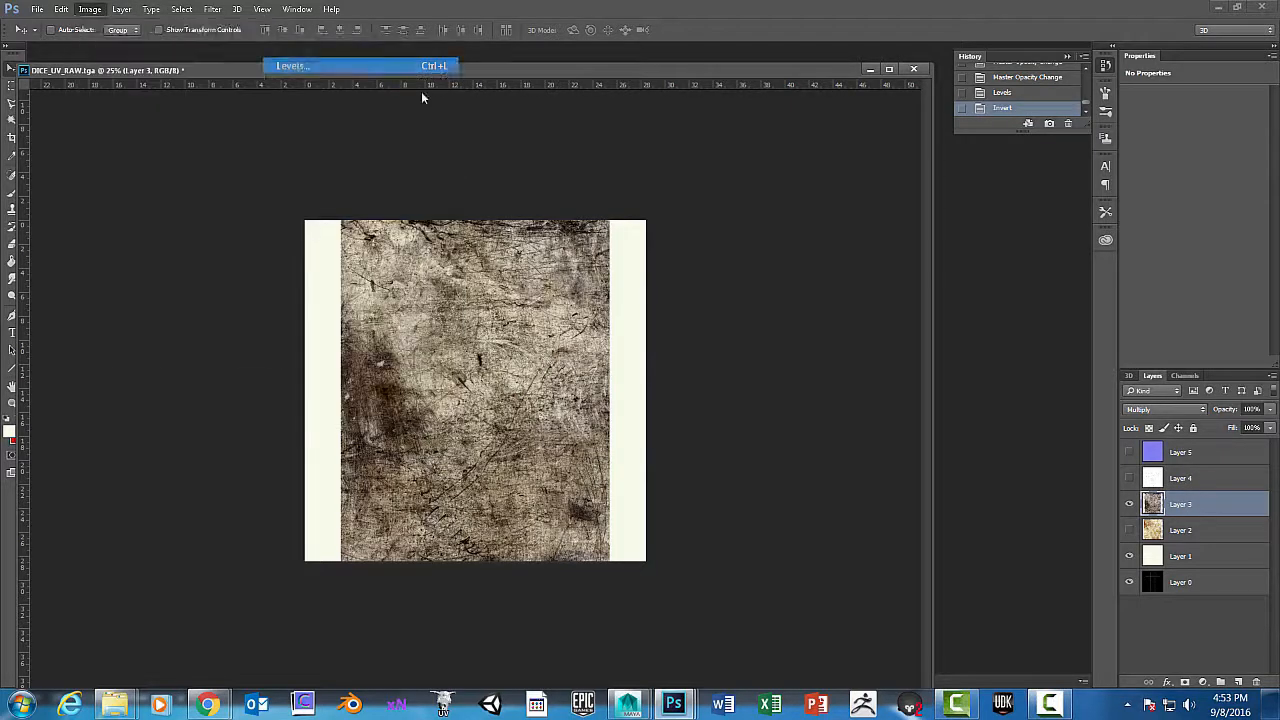
left_click_drag(870, 403, 838, 405)
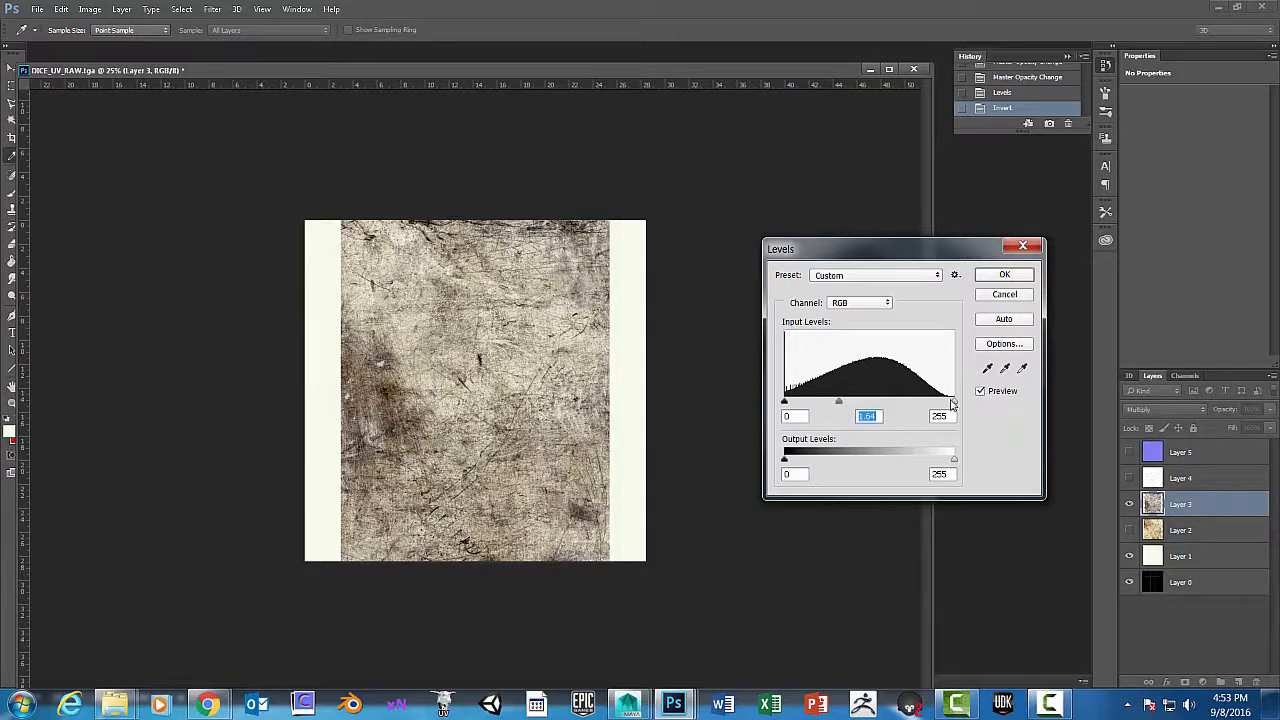
left_click_drag(952, 403, 909, 409)
mouse_move(825, 404)
left_mouse_down()
mouse_move(837, 404)
mouse_move(797, 406)
mouse_move(839, 406)
left_mouse_up()
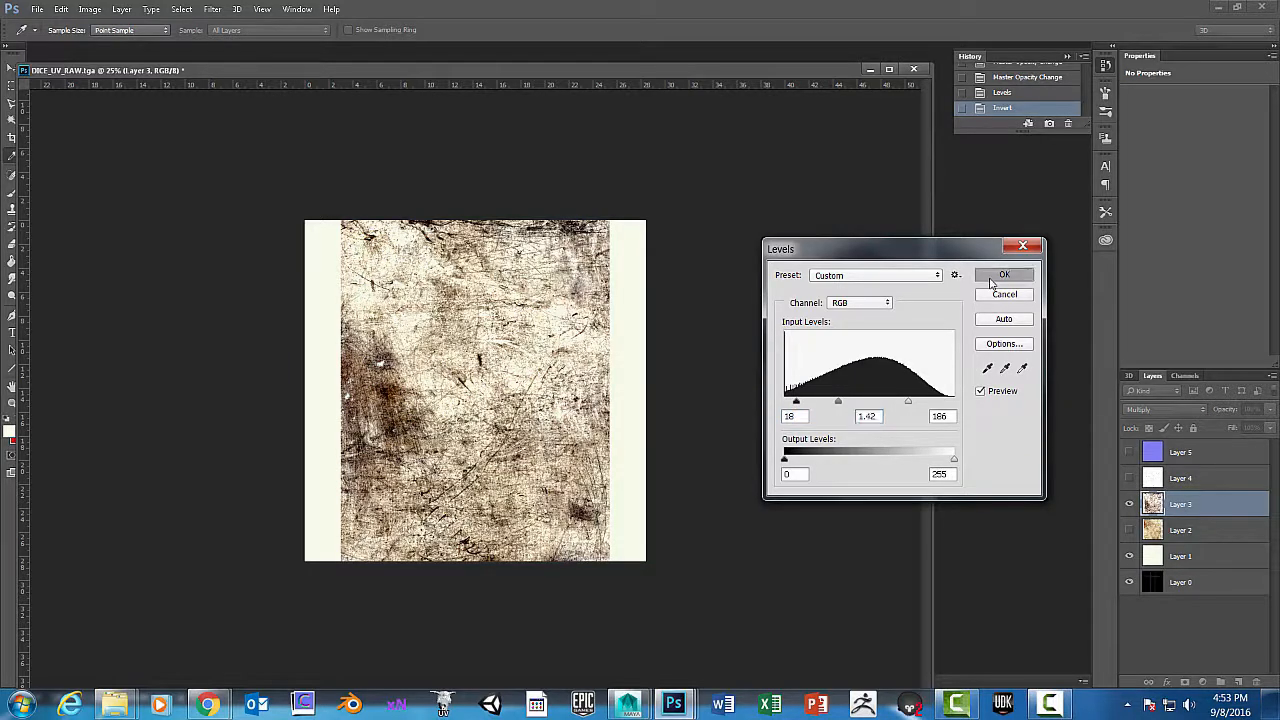
left_click(1004, 274)
left_click(1130, 530)
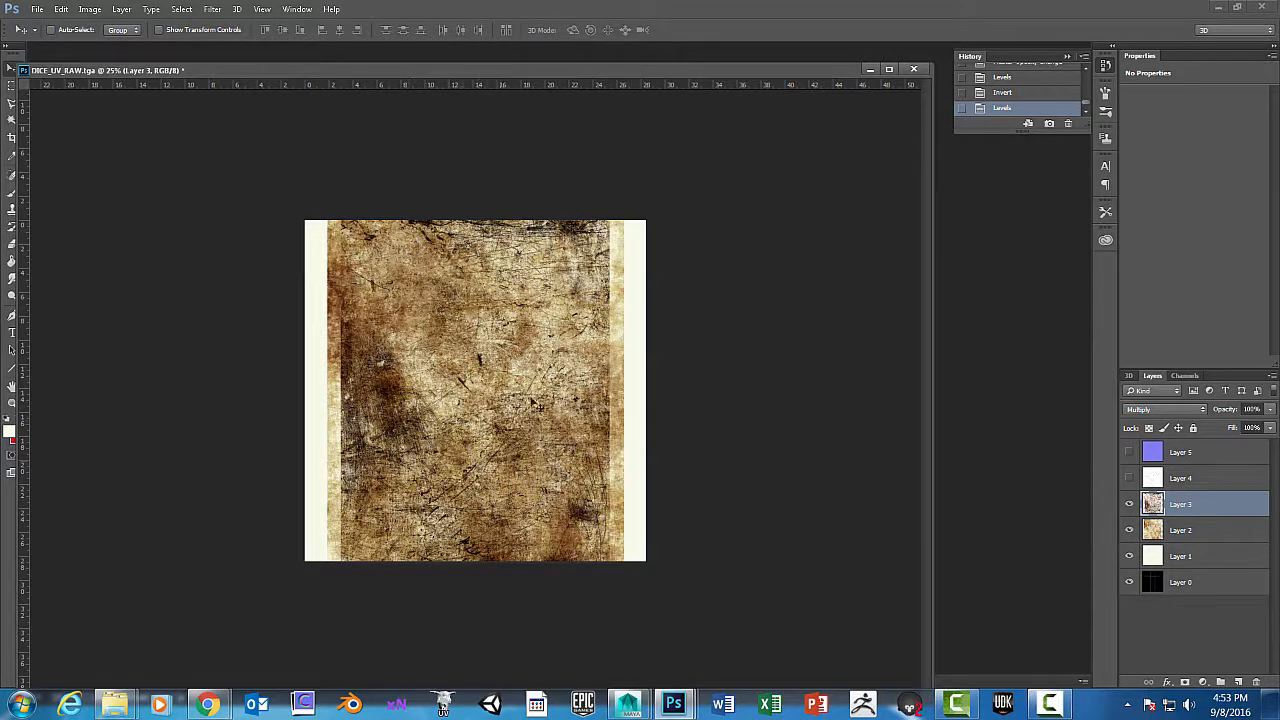
- Show the occlusion layer with the dice dots (Layer 4) and duplicate it as Layer 4 copy
left_click(1176, 479)
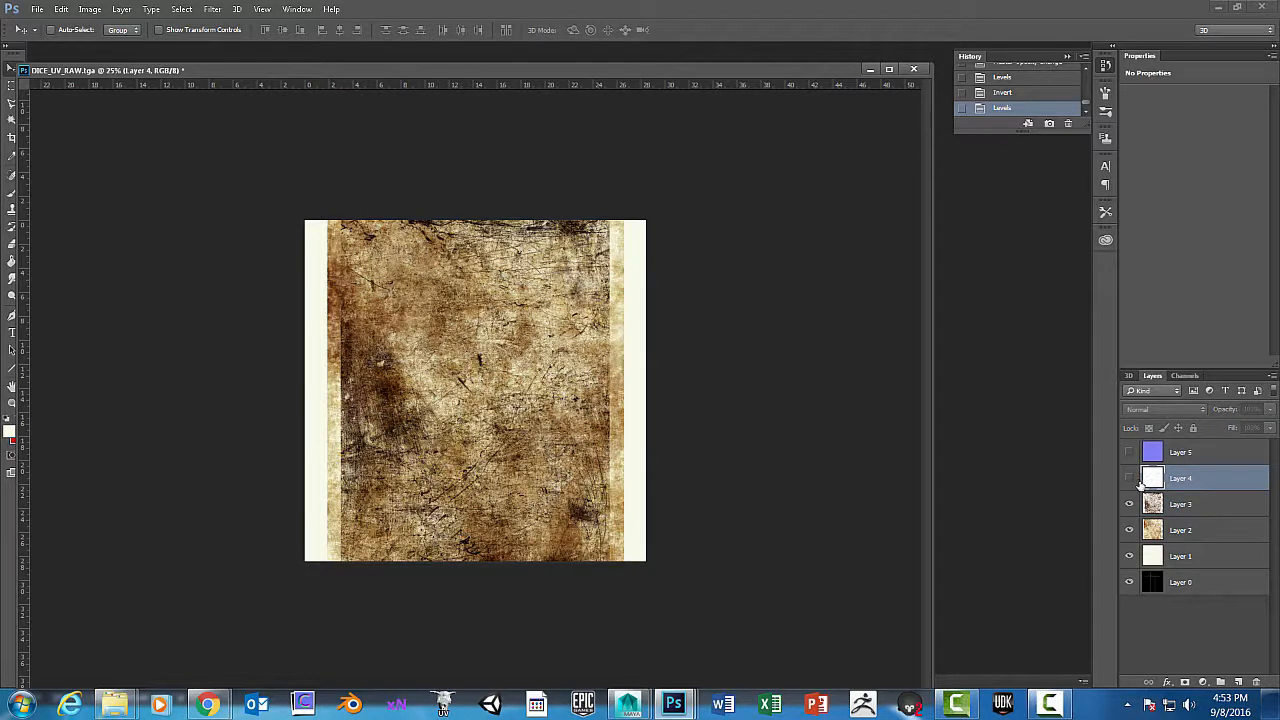
left_click(1130, 479)
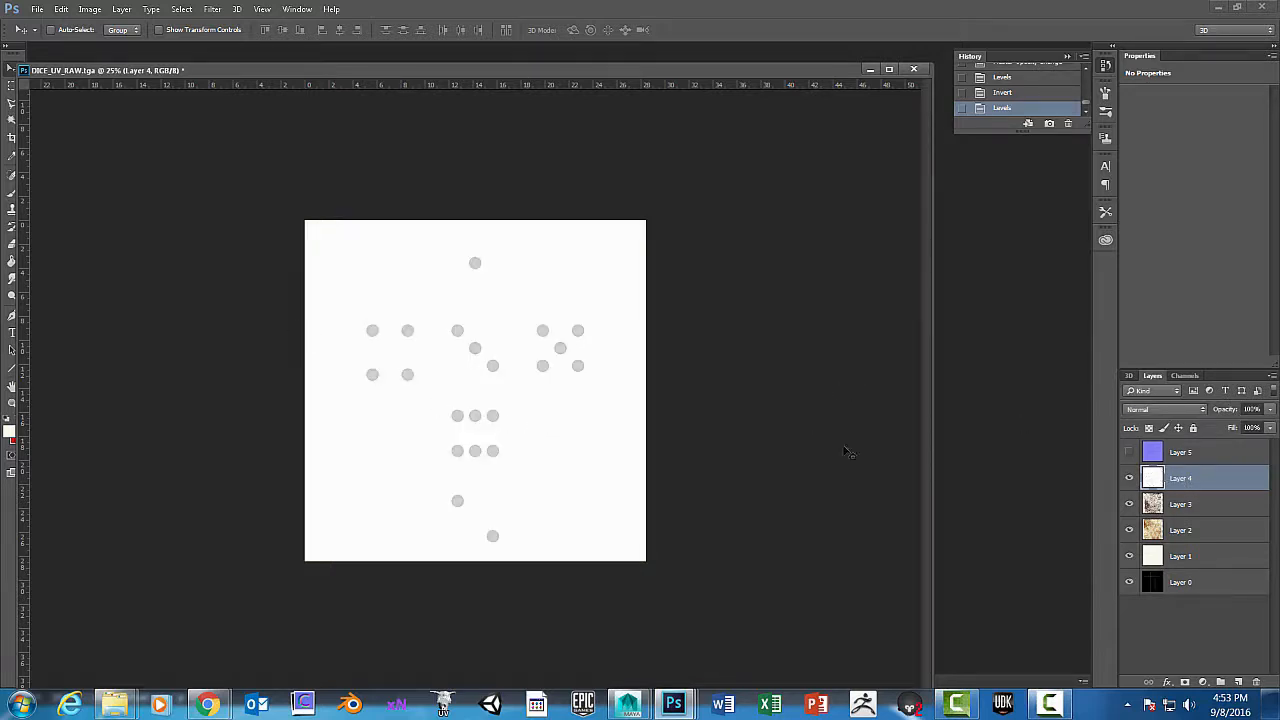
right_click(1209, 480)
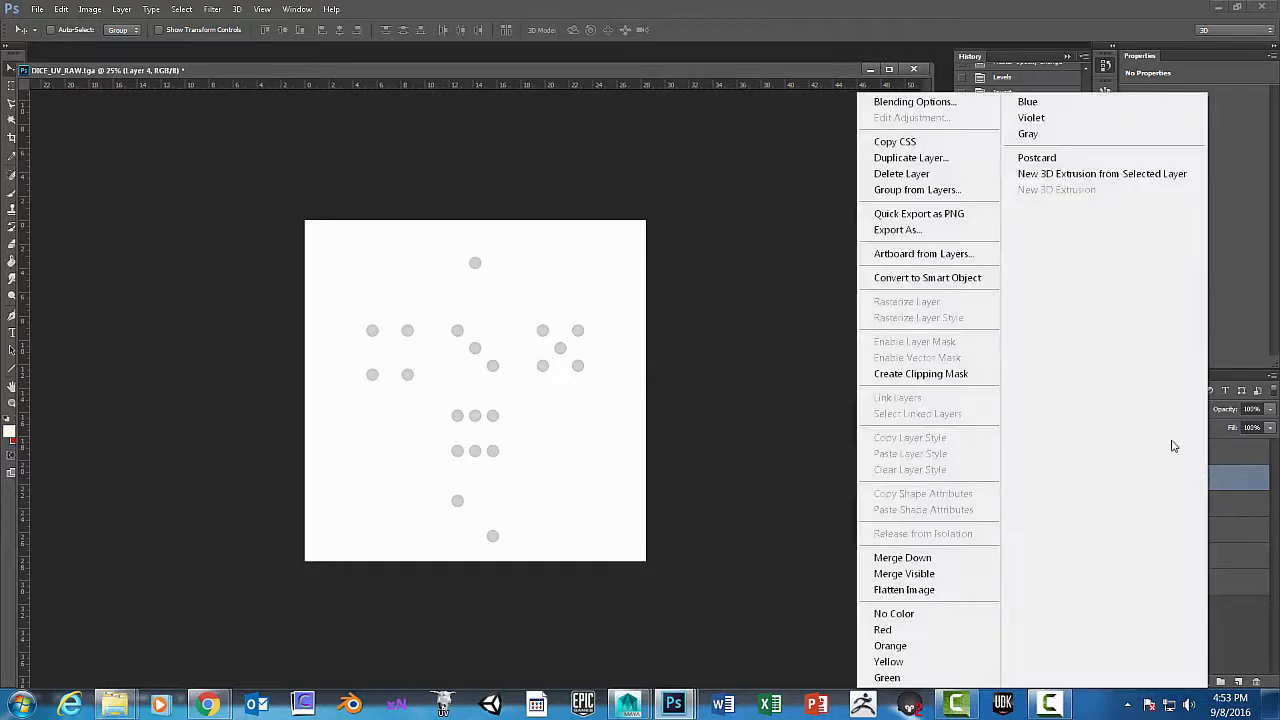
left_click(880, 158)
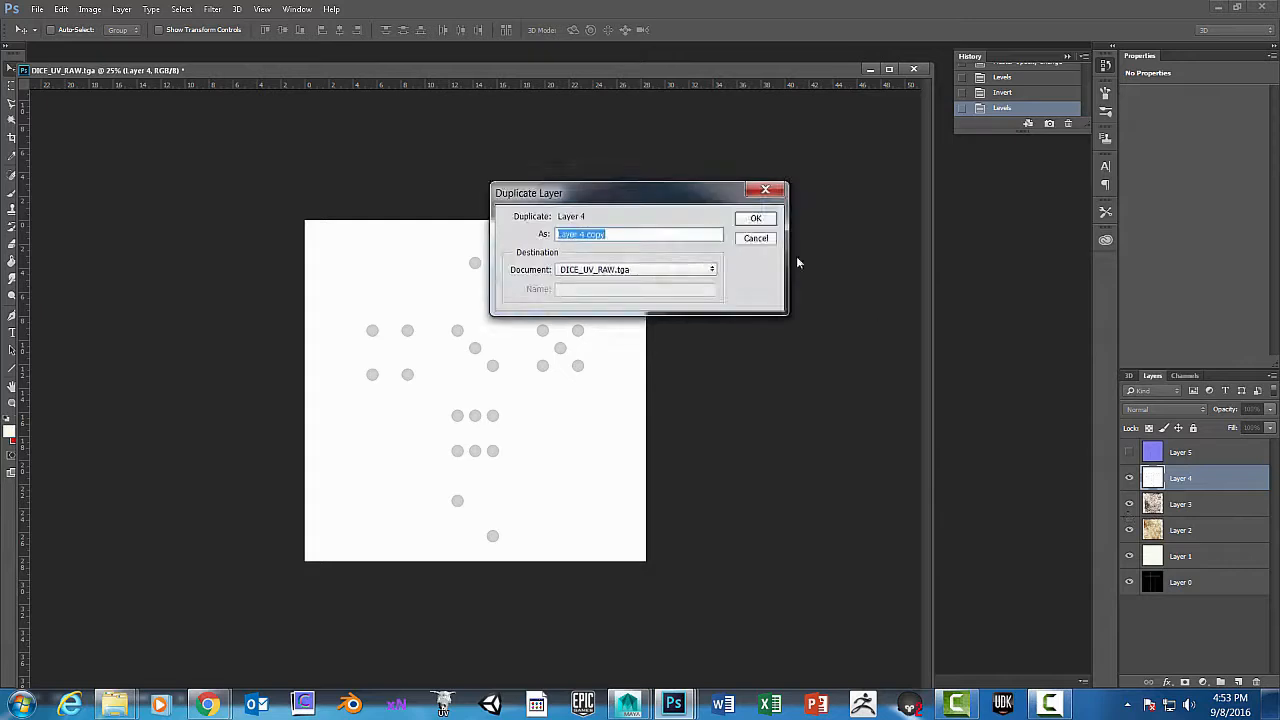
left_click(756, 219)
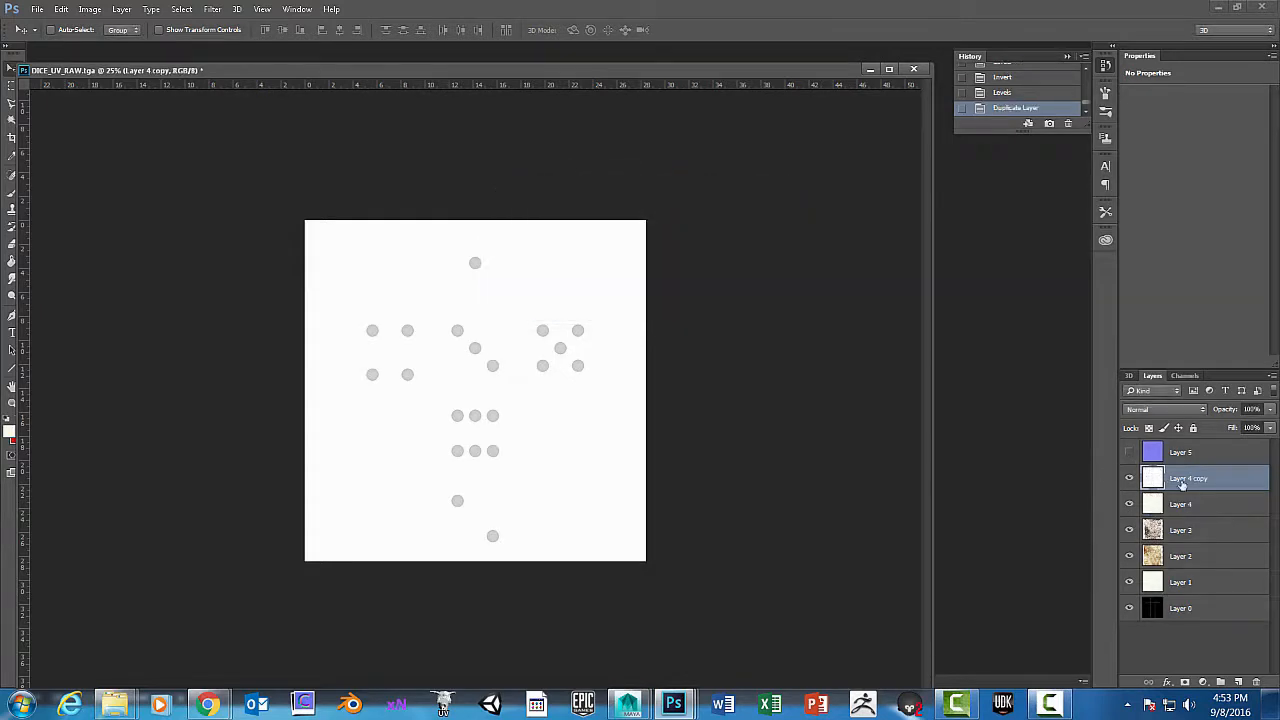
- Darken the dots on Layer 4 copy by applying Levels with input levels of 21, 0.23 and 255
left_click(89, 9)
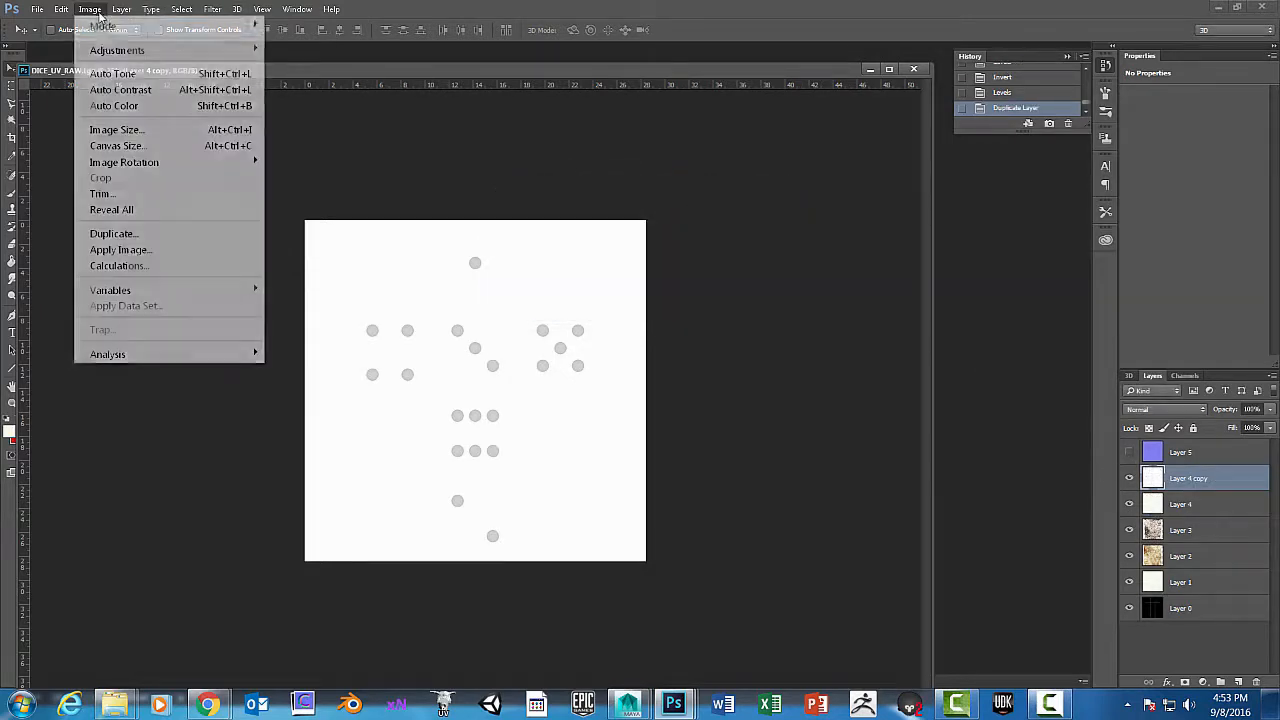
mouse_move(110, 50)
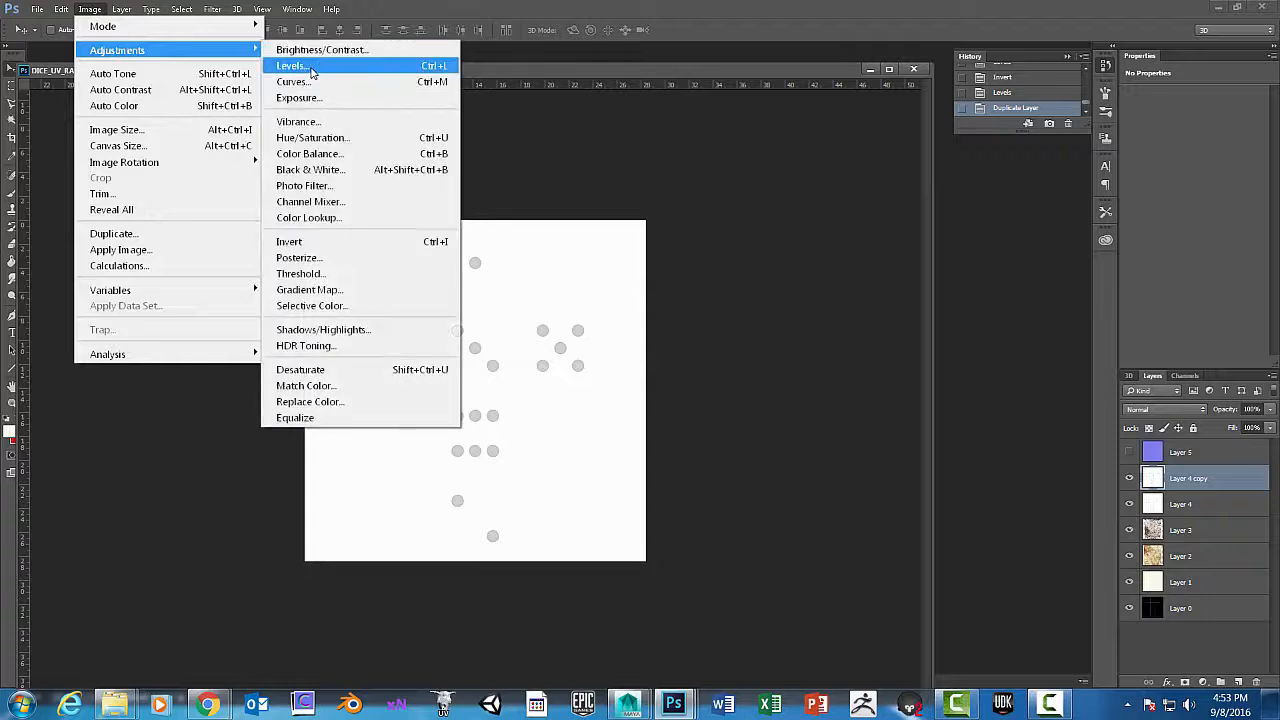
left_click(312, 66)
left_click_drag(870, 402, 904, 403)
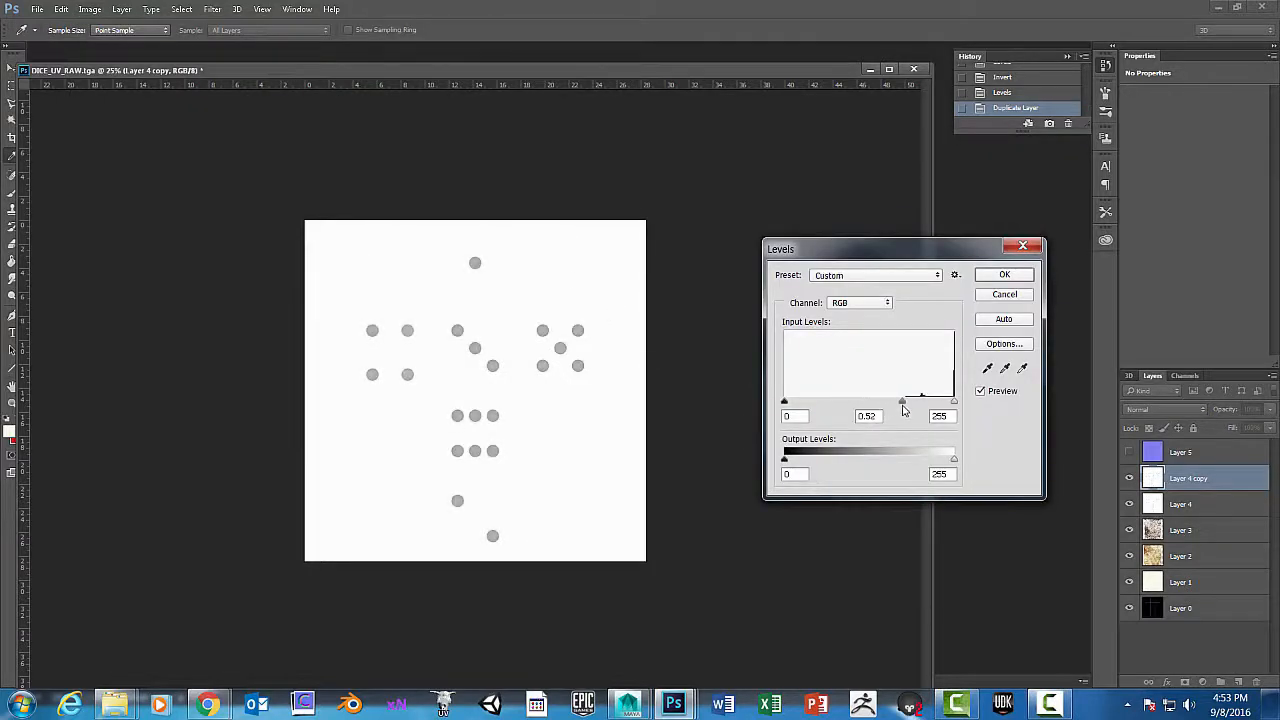
left_click(954, 402)
left_click_drag(905, 403, 928, 405)
mouse_move(789, 409)
left_mouse_down()
mouse_move(848, 405)
mouse_move(798, 408)
left_mouse_up()
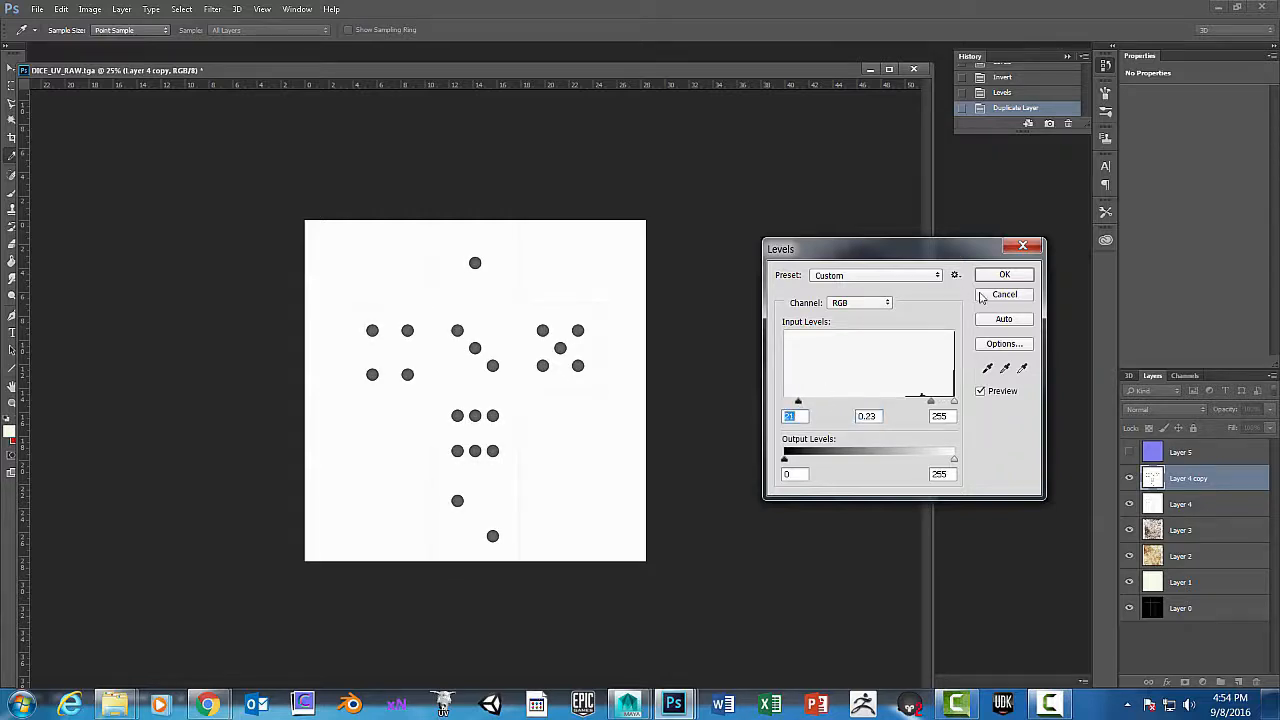
left_click(1003, 275)
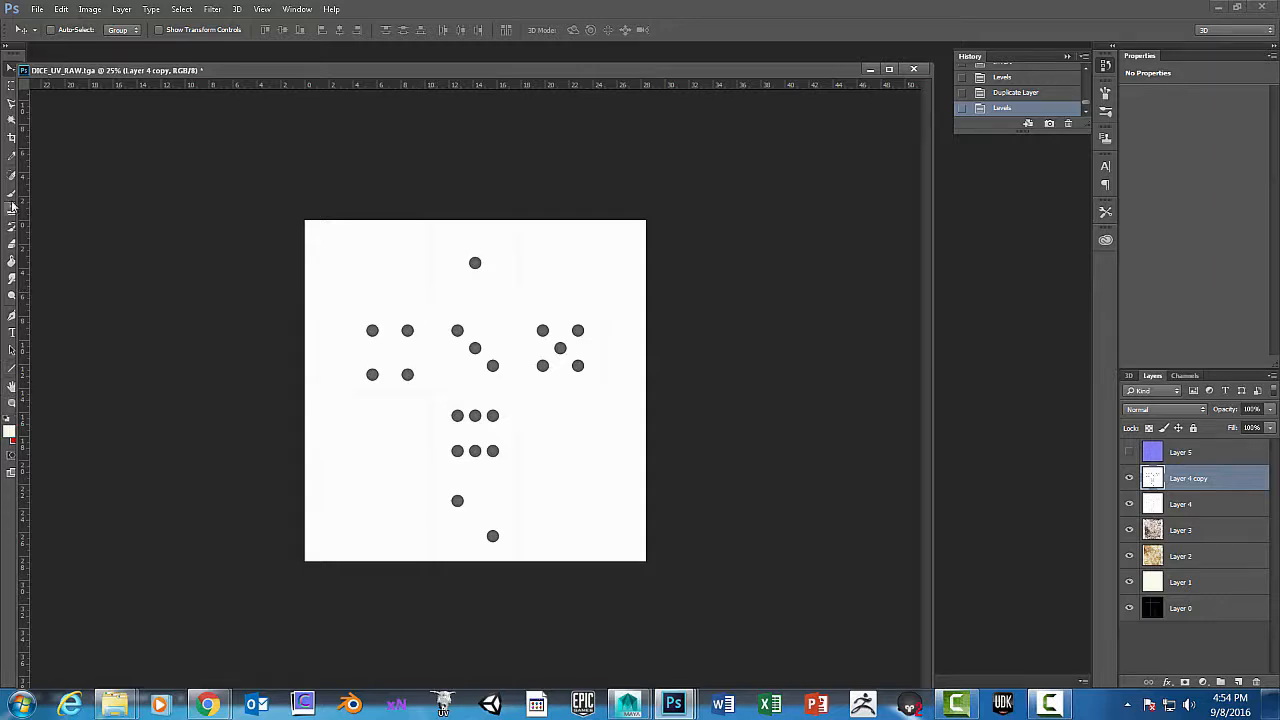
- Erase the faint seam lines around the die faces on Layer 4 copy with a 123 px Eraser, raising its hardness to 100%
left_click_drag(22, 170, 46, 168)
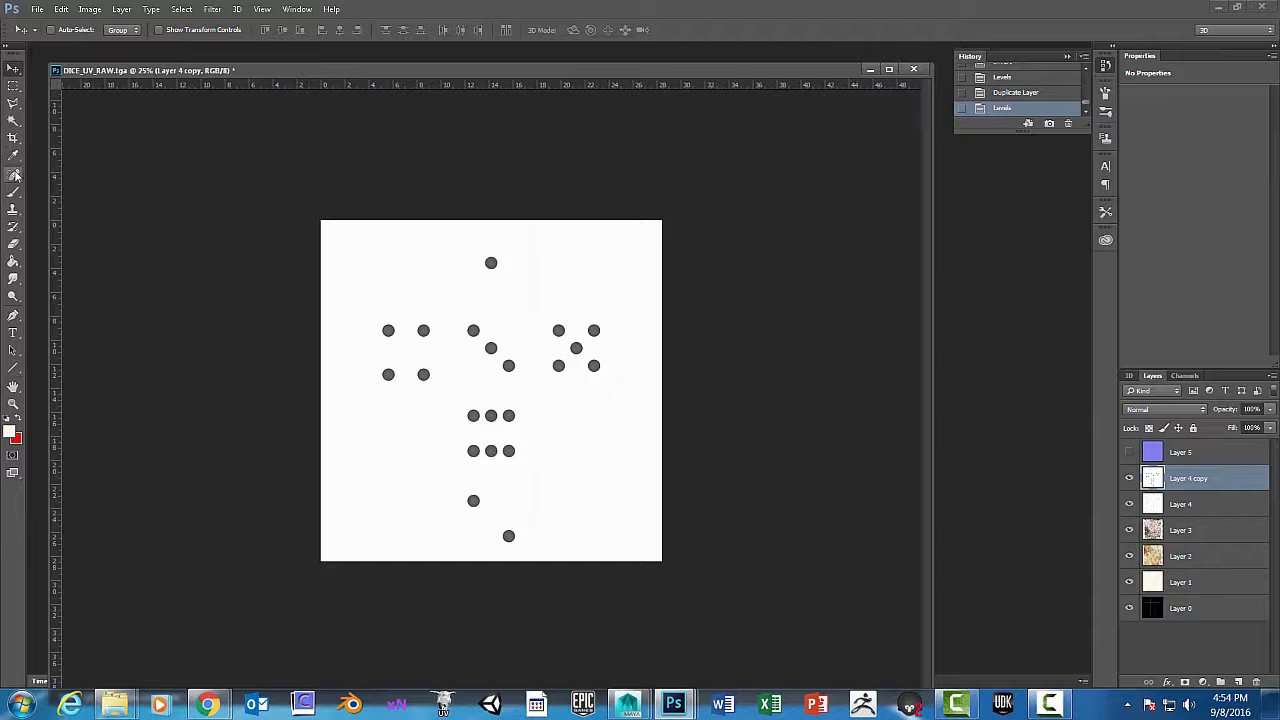
left_click(14, 243)
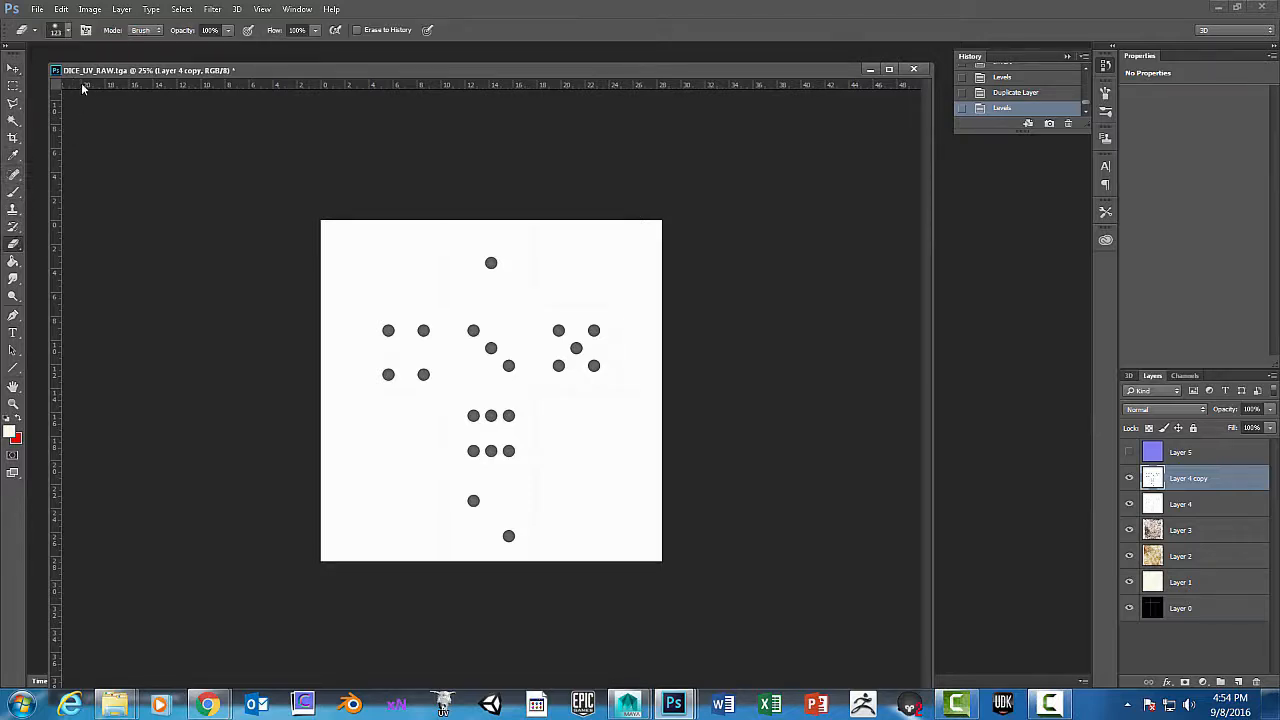
left_click_drag(354, 297, 386, 304)
left_click(444, 220)
left_click(55, 32)
left_click_drag(88, 105, 266, 113)
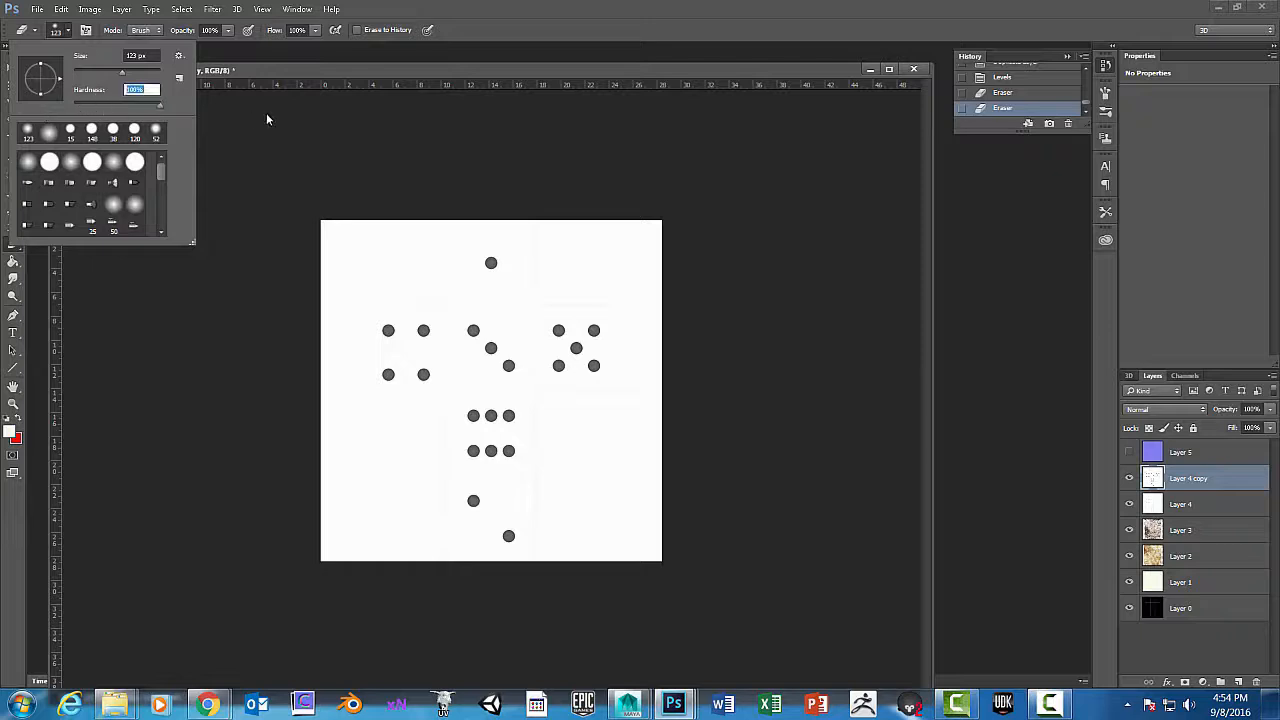
left_click(446, 252)
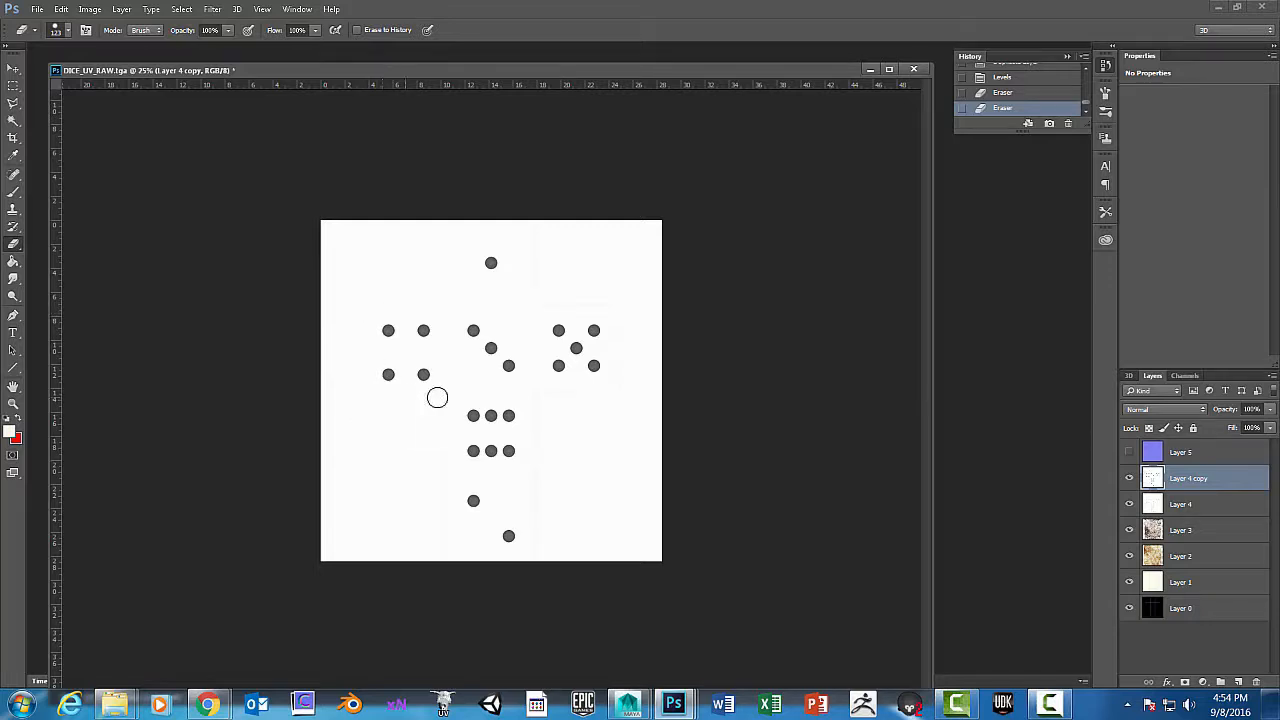
left_click_drag(449, 501, 451, 570)
left_click_drag(533, 391, 540, 521)
- Set the blend mode of Layer 4 copy to Multiply
left_click(1175, 408)
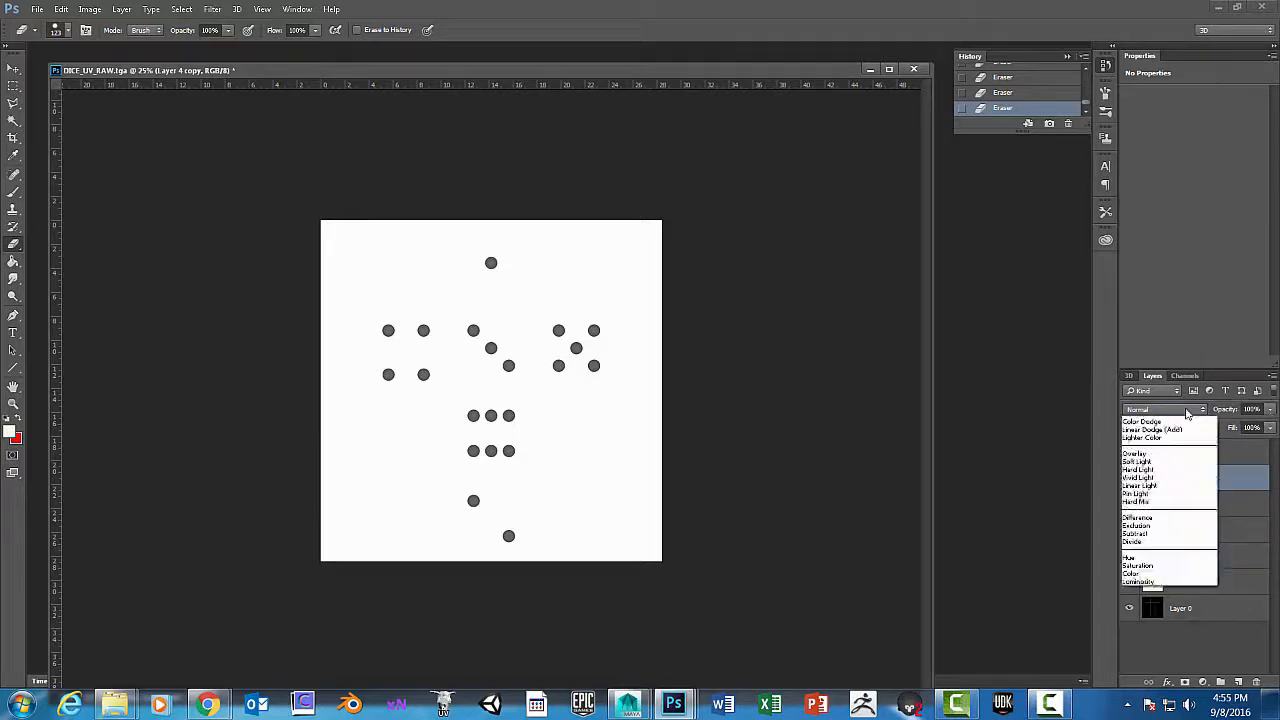
left_click(1177, 456)
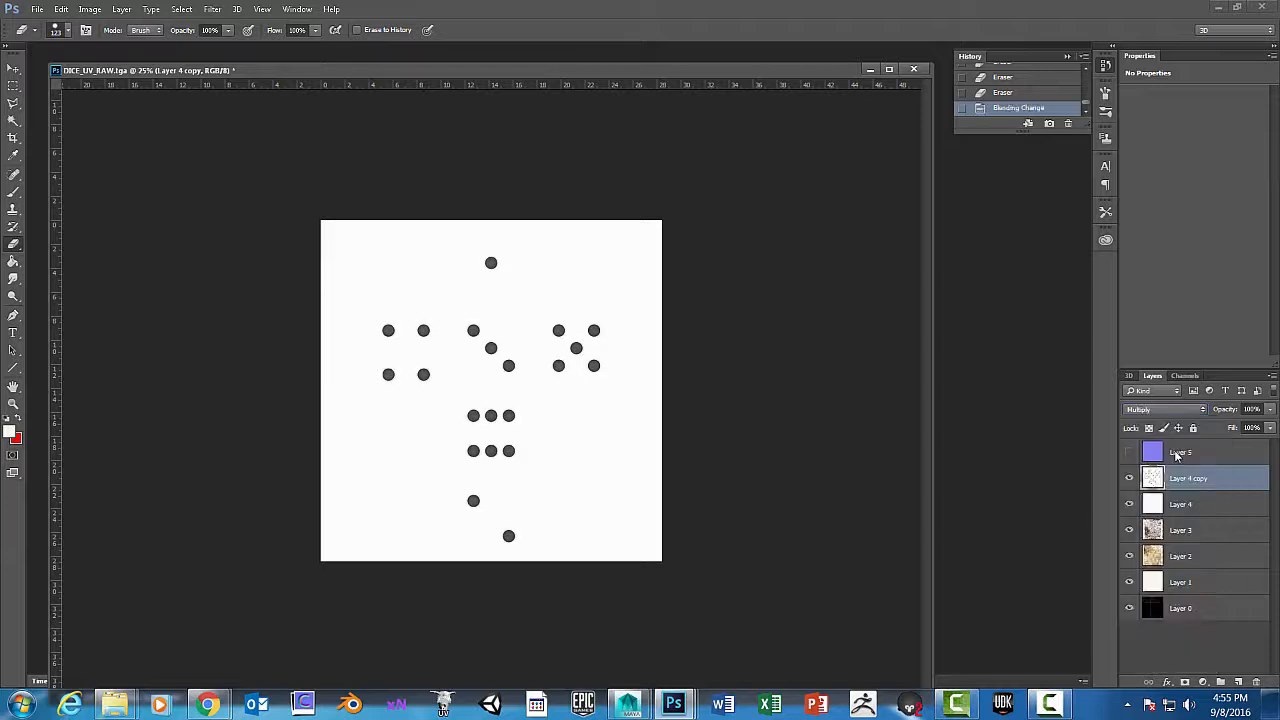
- Set the blend mode of the white occlusion layer (Layer 4) to Multiply, keeping the layer shown
left_click(1129, 506)
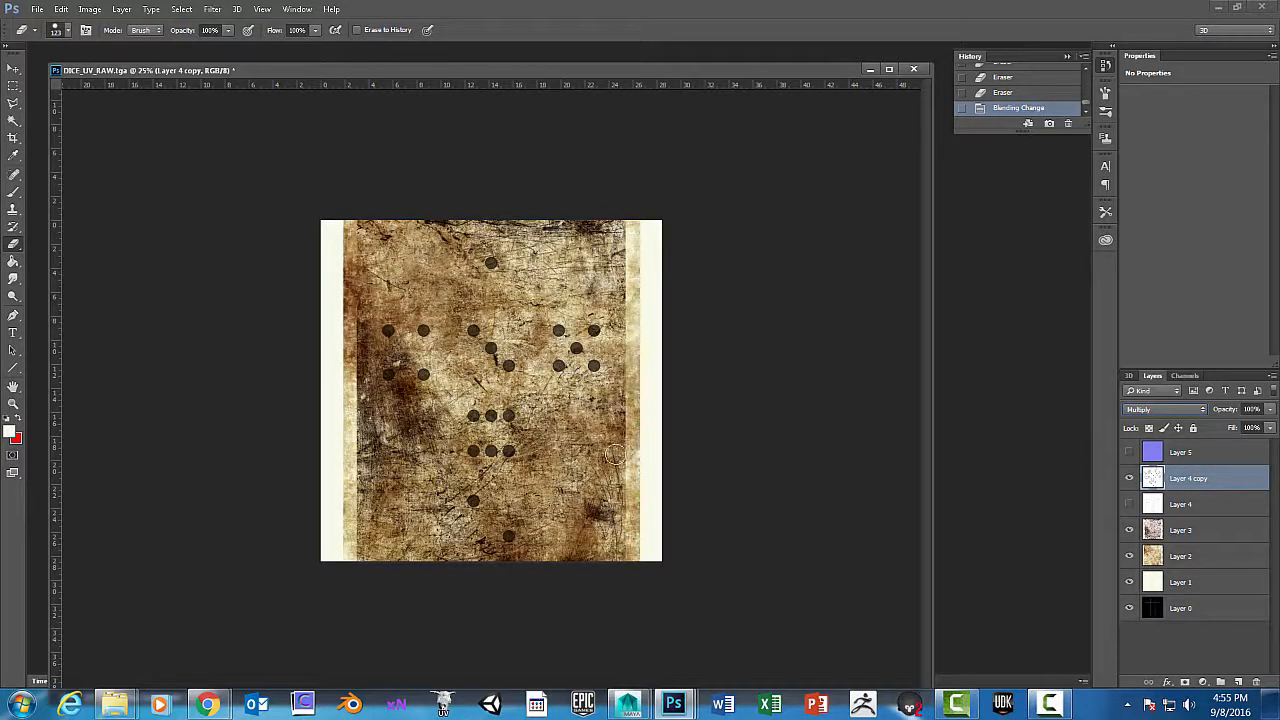
left_click(1129, 504)
left_click(1184, 506)
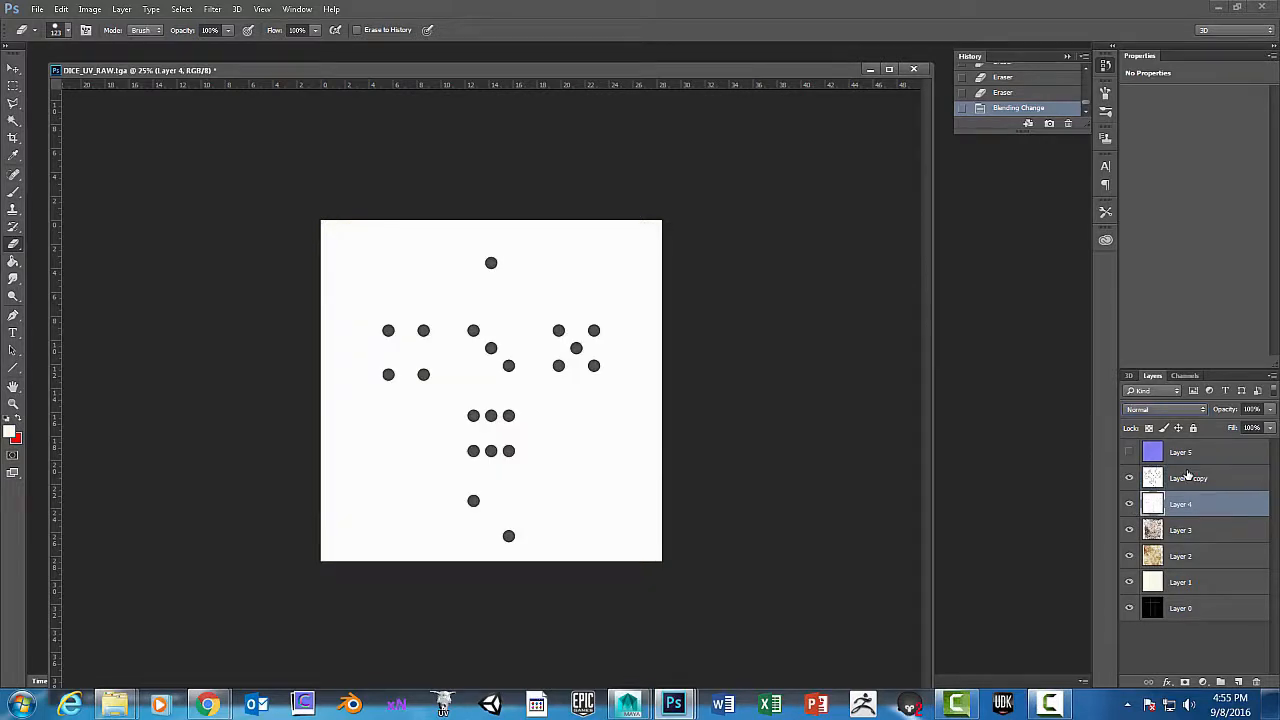
left_click(1206, 409)
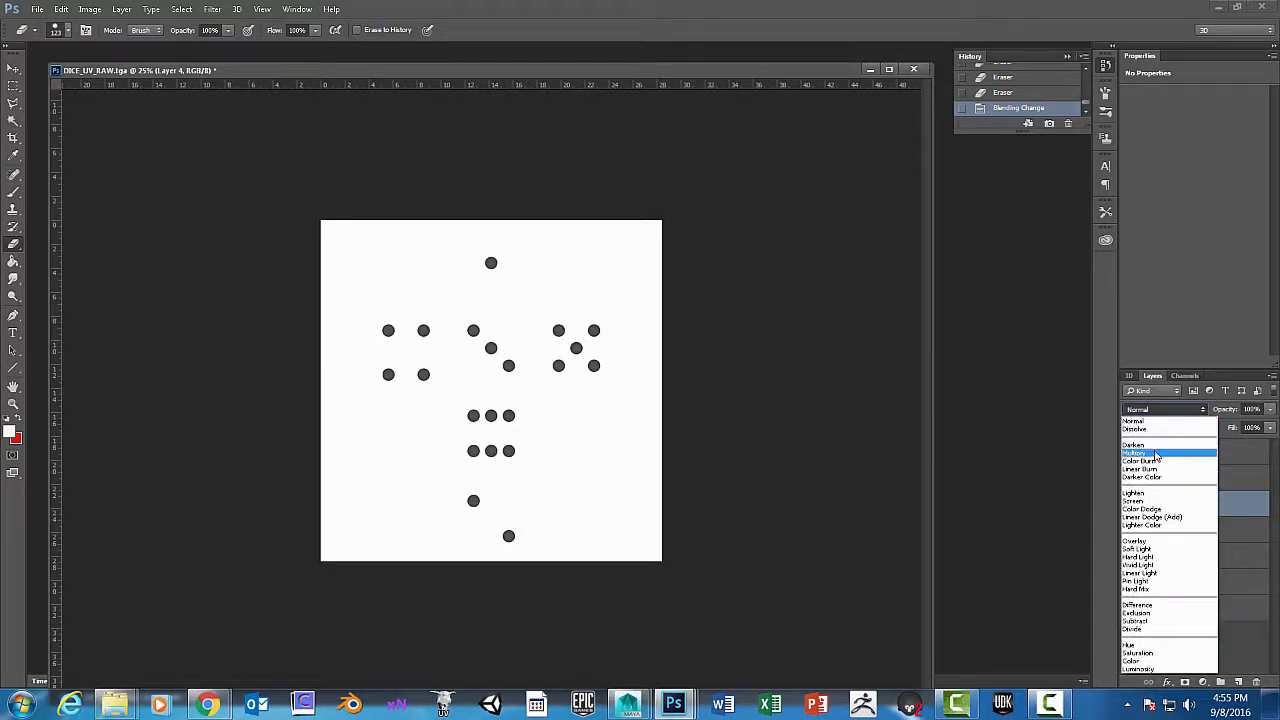
left_click(1190, 443)
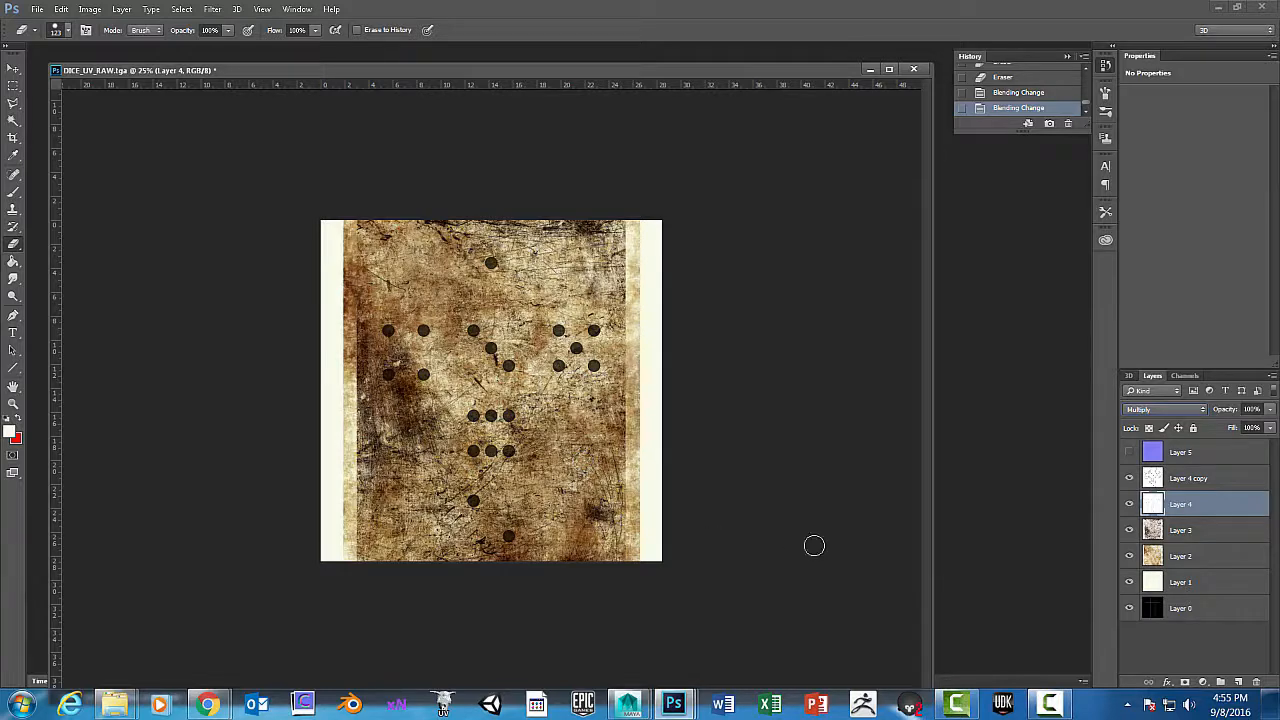
- Lower the opacity of the scratch layer (Layer 3) and the grunge layer (Layer 2) to about 80% each
left_click(1229, 536)
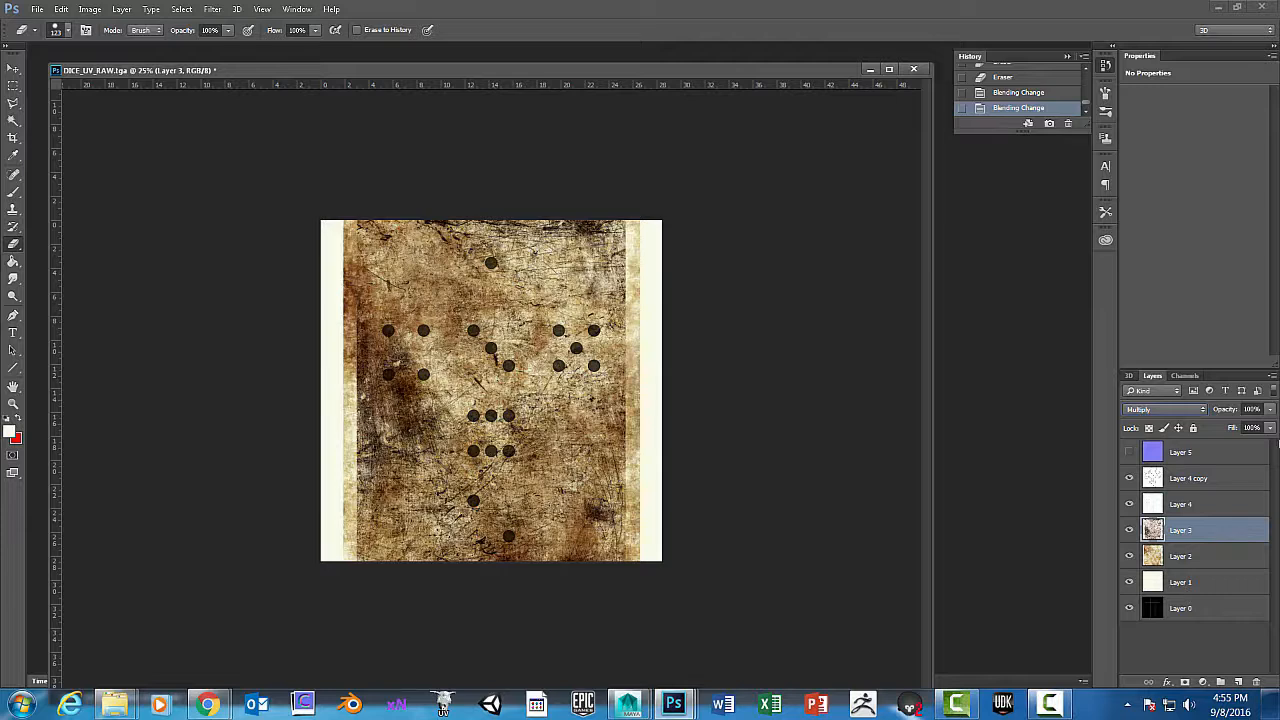
left_click_drag(1271, 410, 1258, 430)
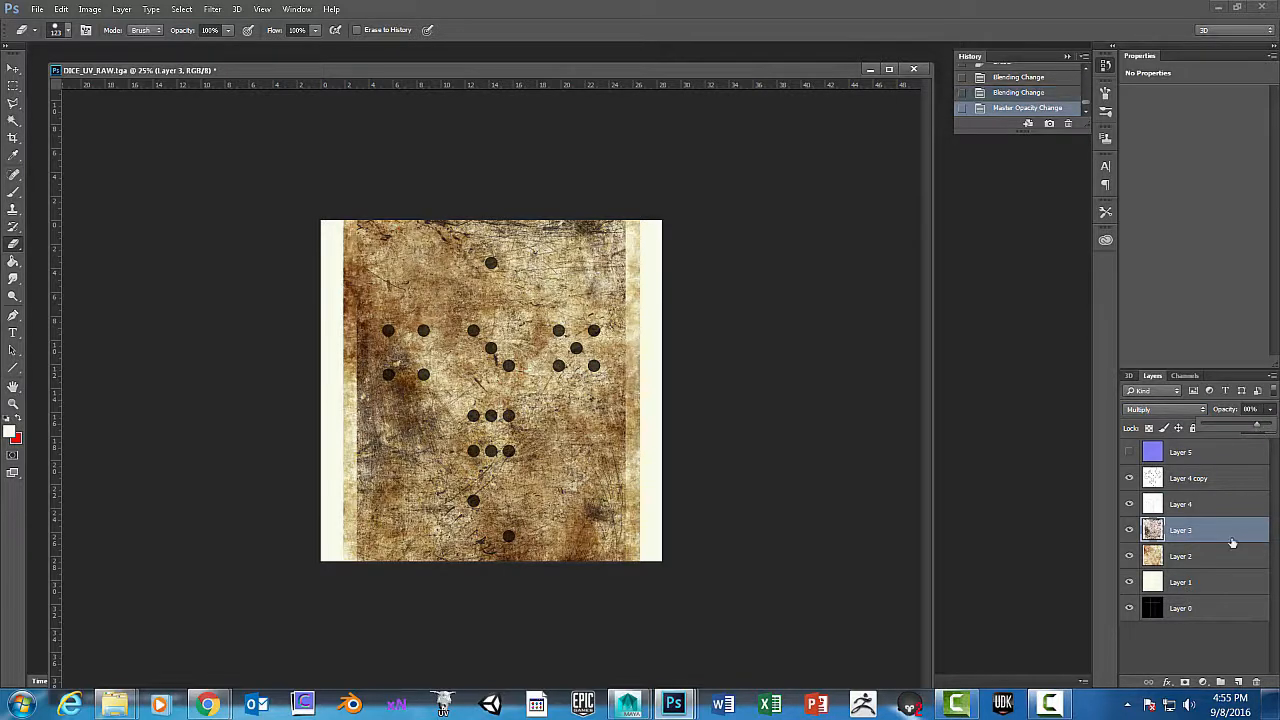
left_click(1212, 566)
left_click(1212, 562)
left_click(1270, 410)
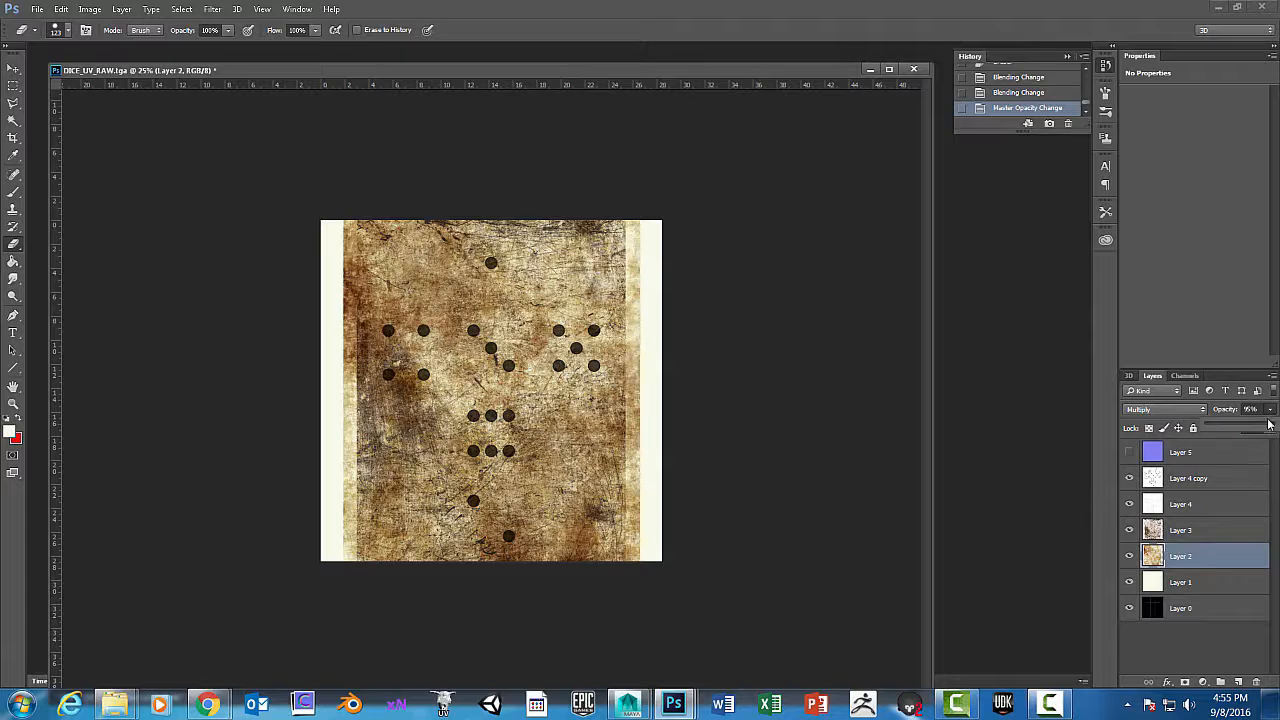
left_click_drag(1269, 428, 1262, 428)
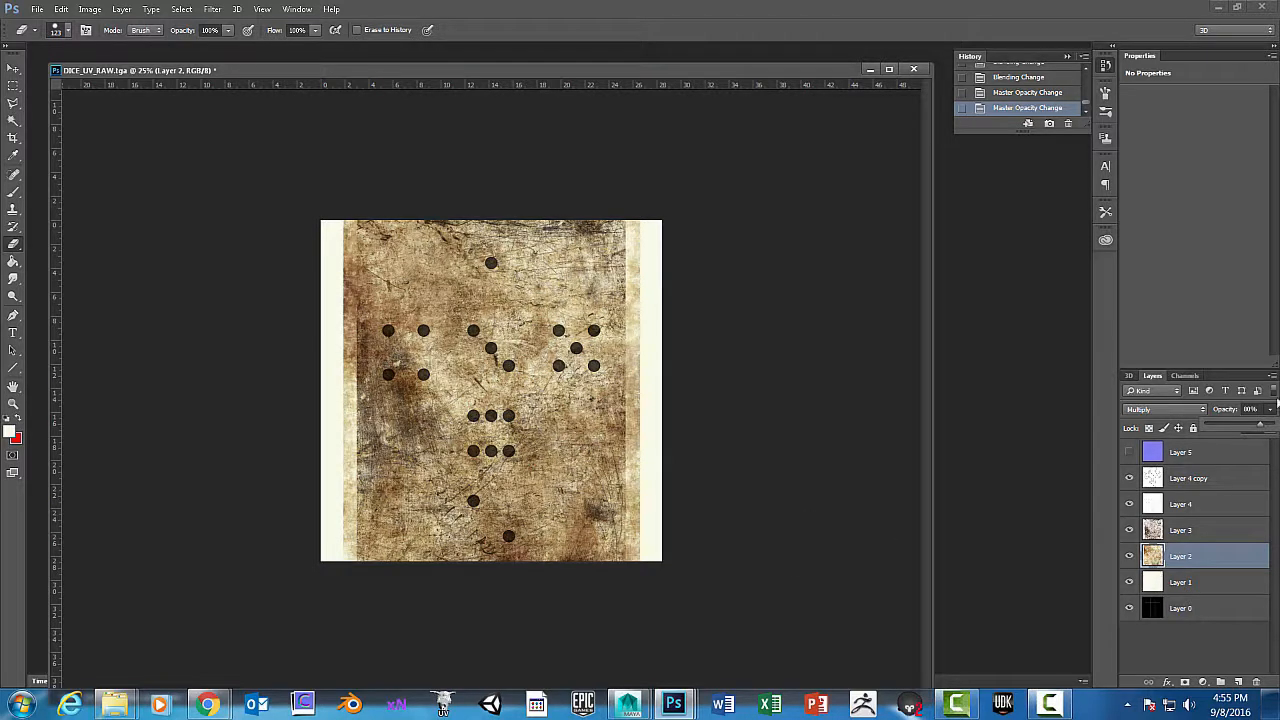
left_click(1183, 535)
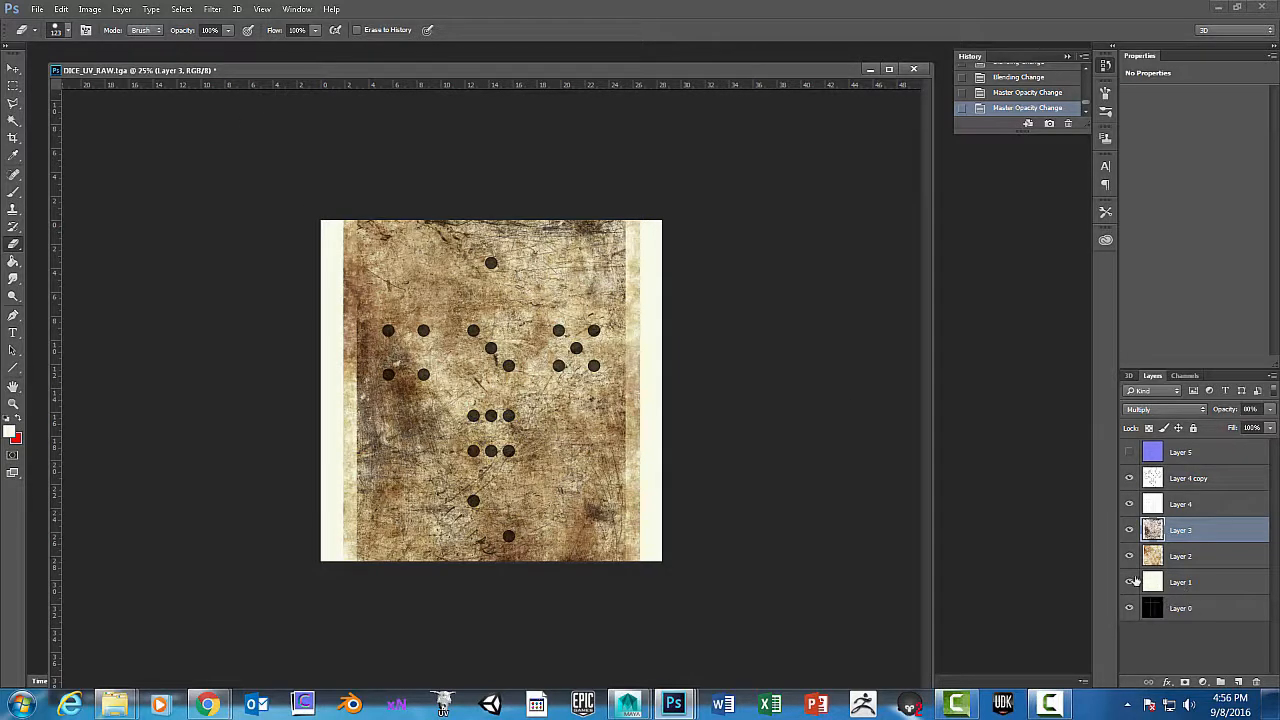
left_click(1190, 581)
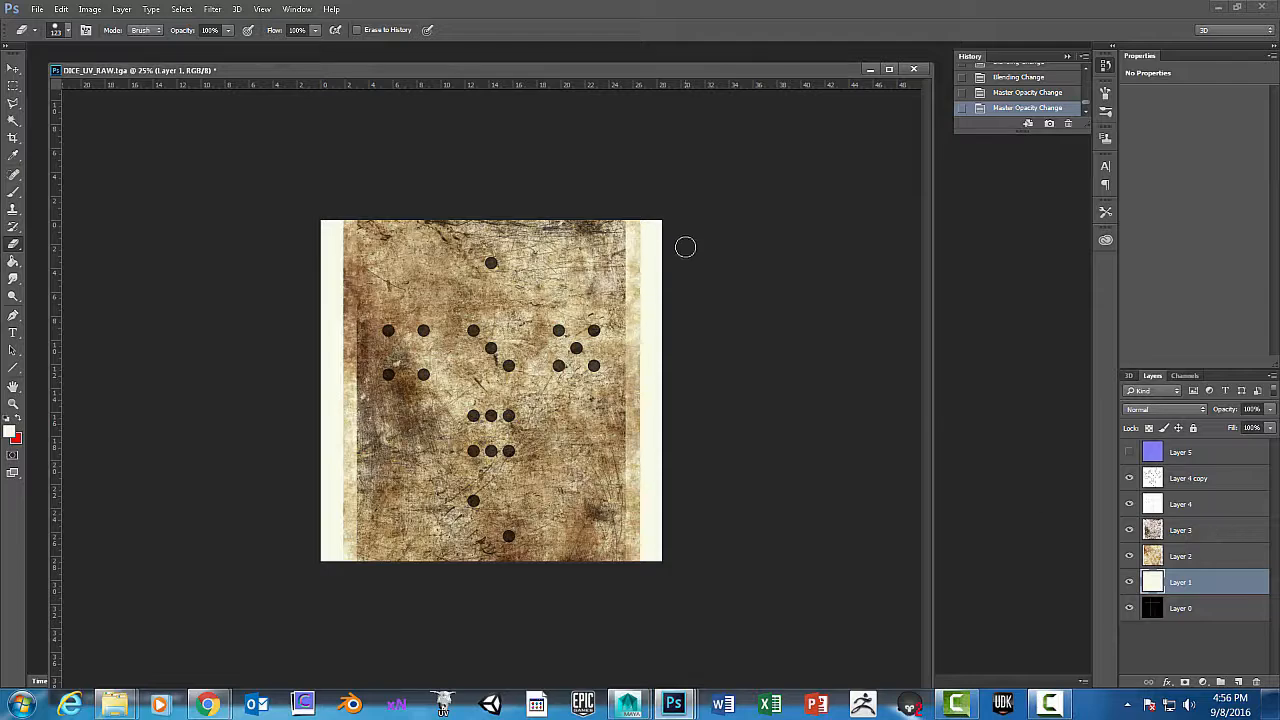
- Save the layered document as a Photoshop file named DICE_COLOR_MAP in the sourceimages folder, accepting the format options
left_click(45, 15)
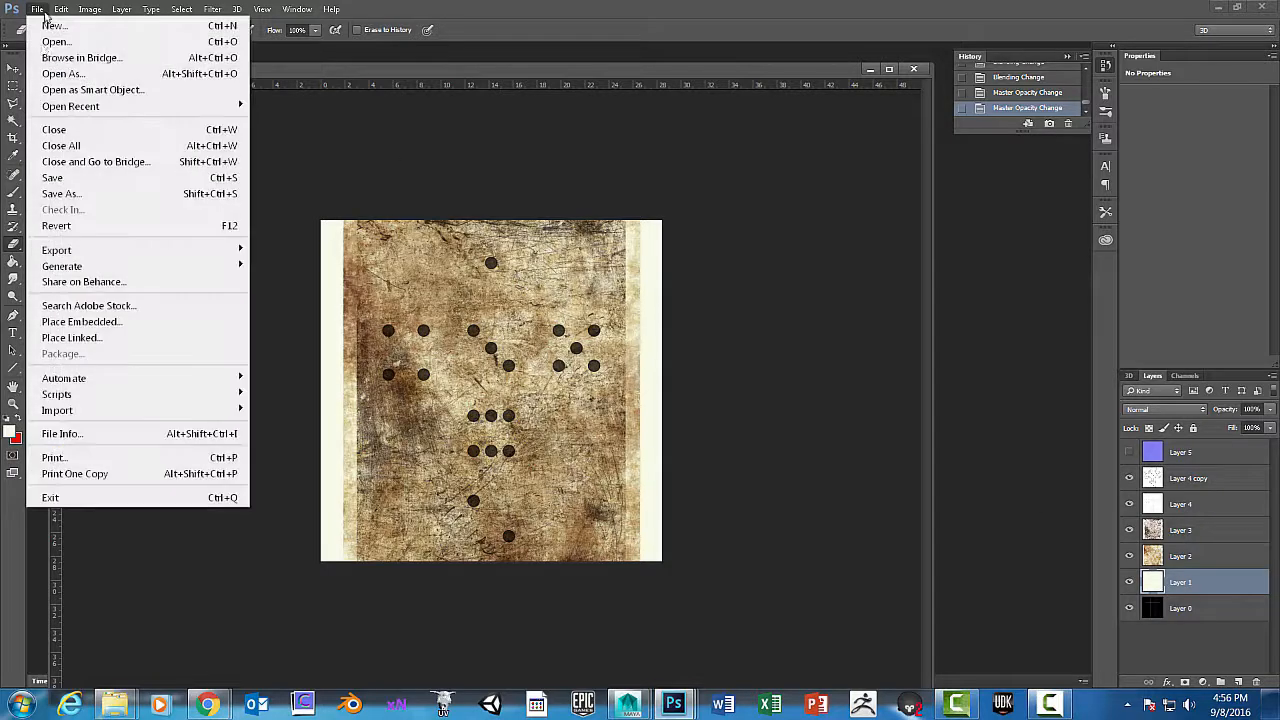
left_click(60, 193)
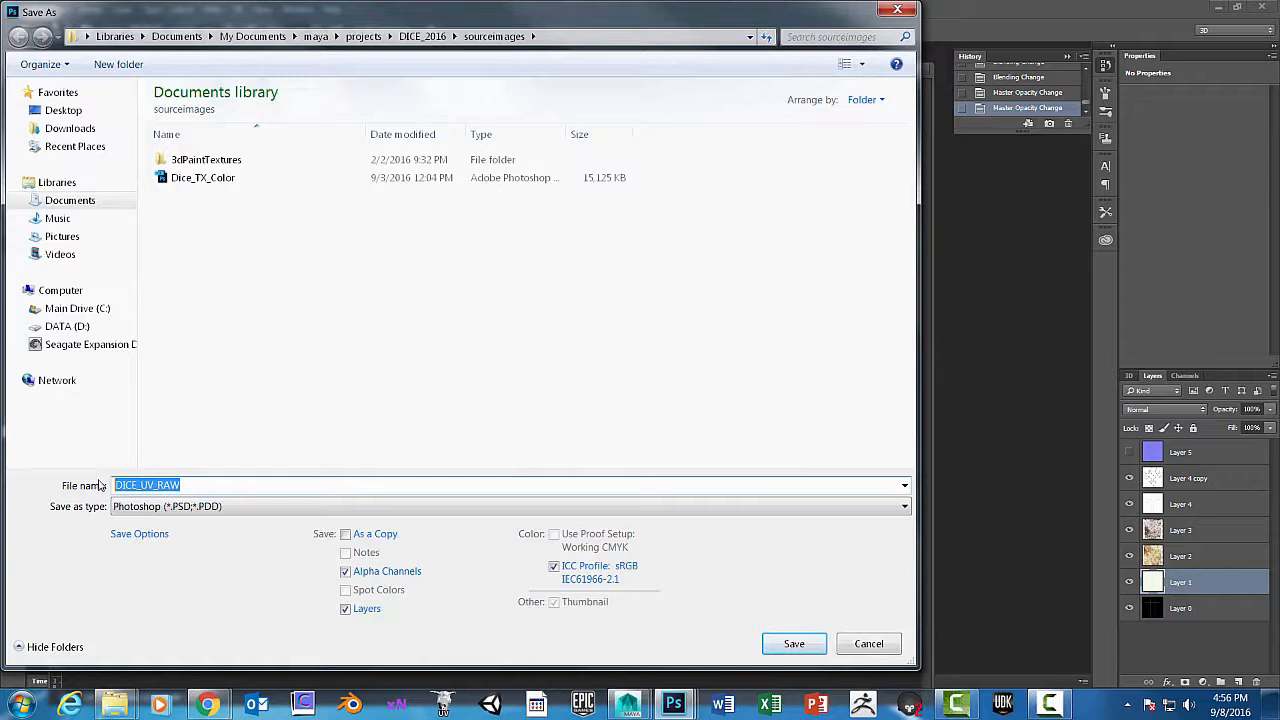
type("DICE_COLOR_MAP")
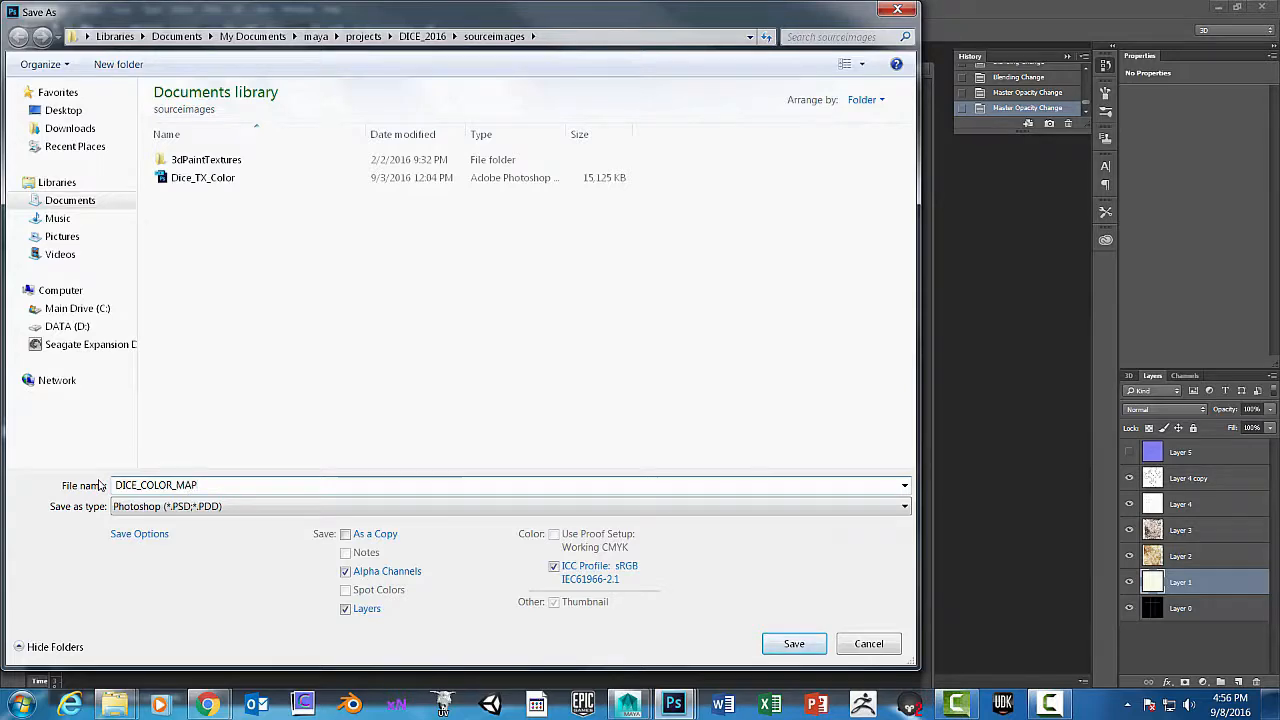
left_click(795, 645)
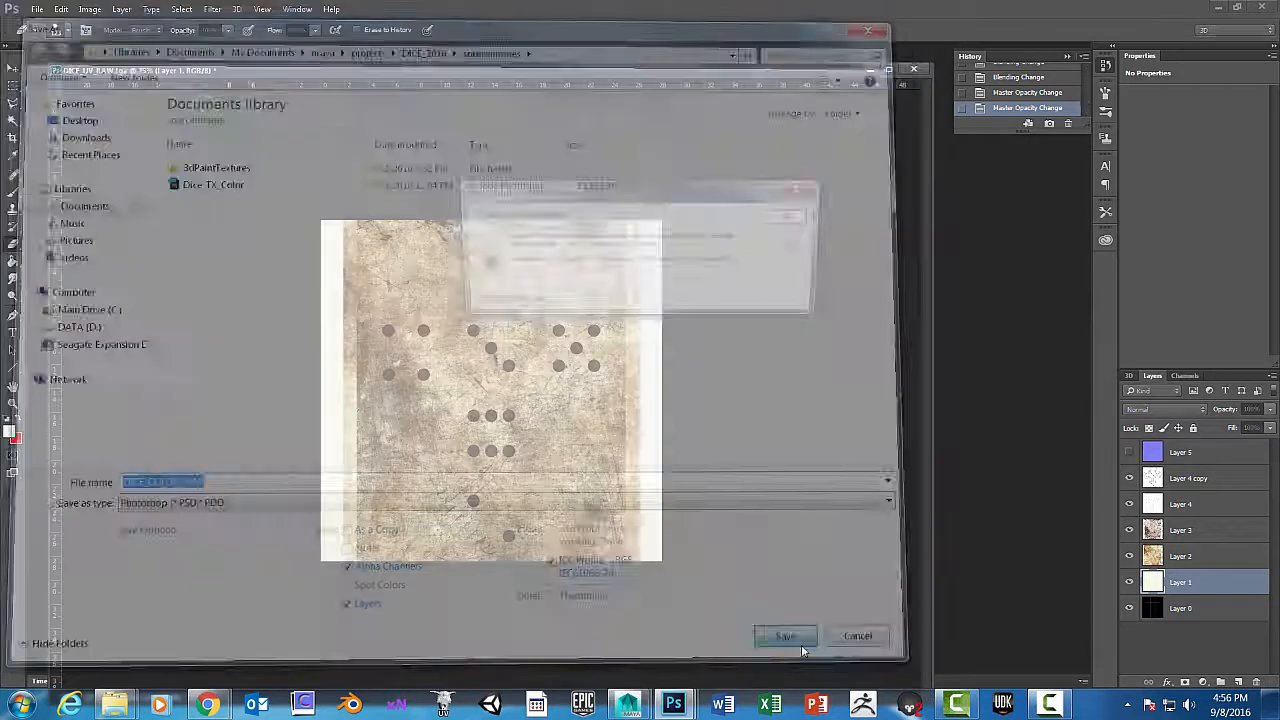
left_click(783, 219)
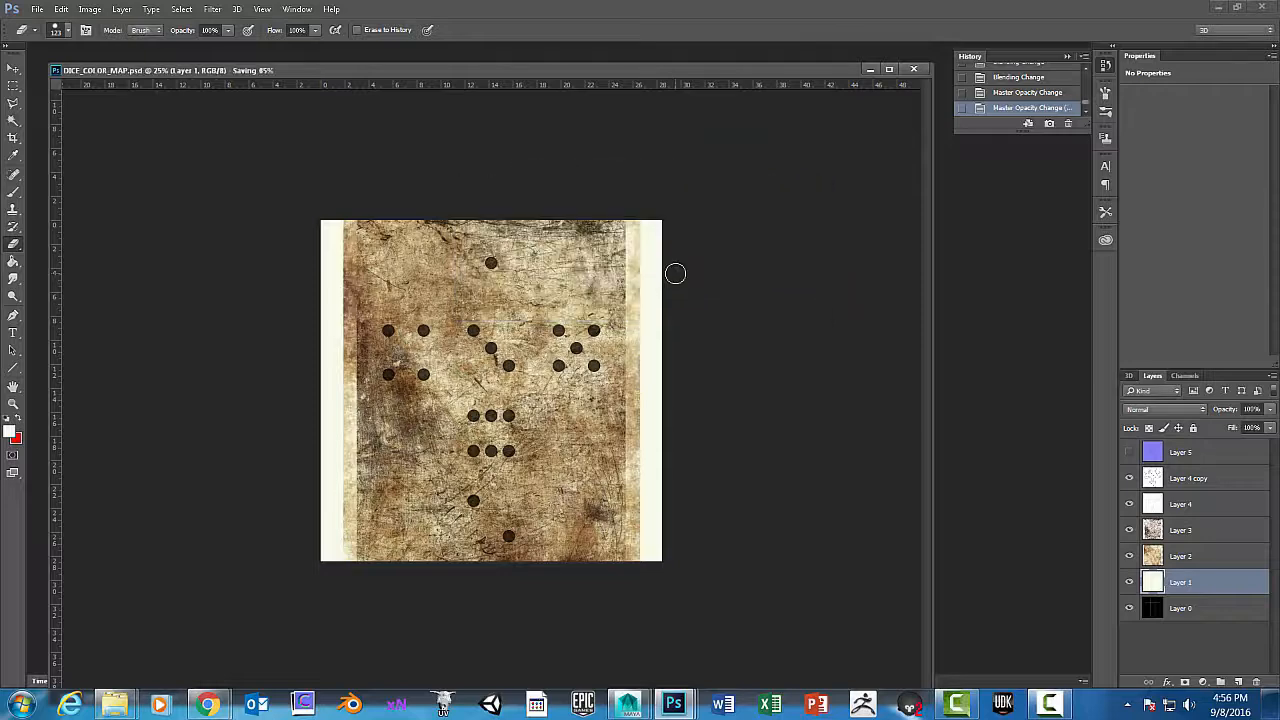
- Prepare to save a copy named DICE_COLOR_MAP in the sourceimages folder with the Targa file format
left_click(40, 10)
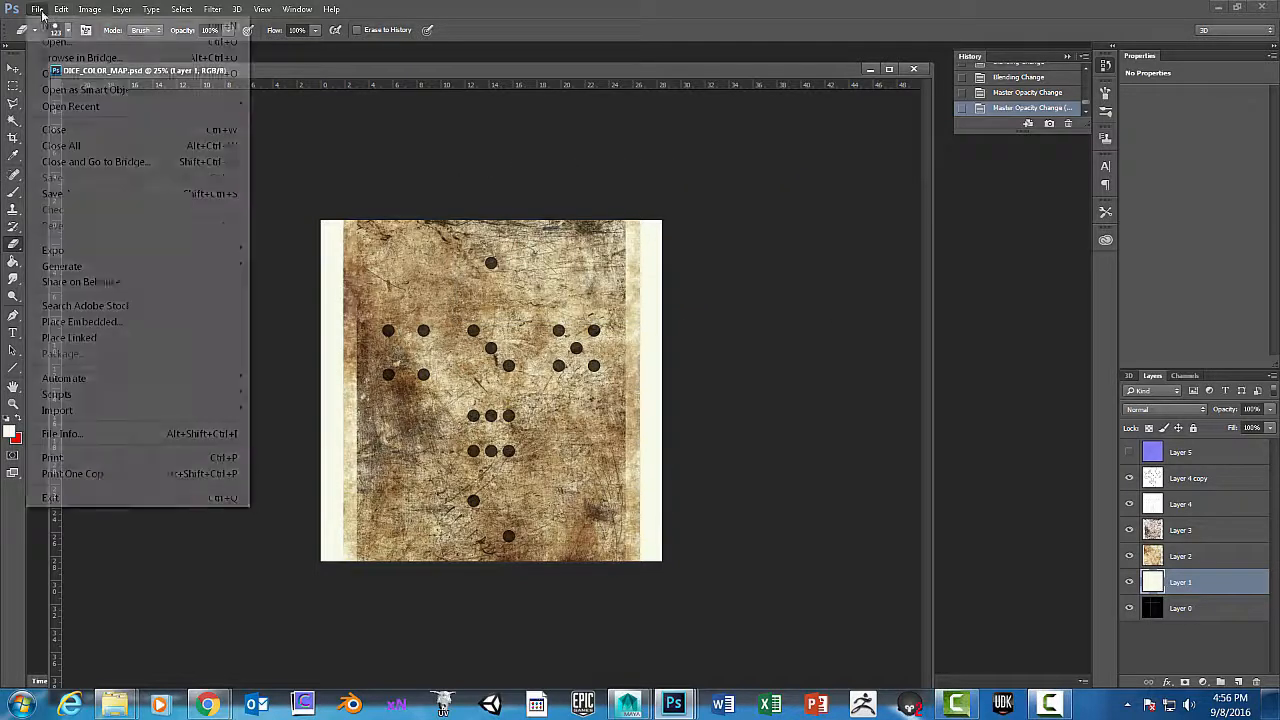
left_click(86, 193)
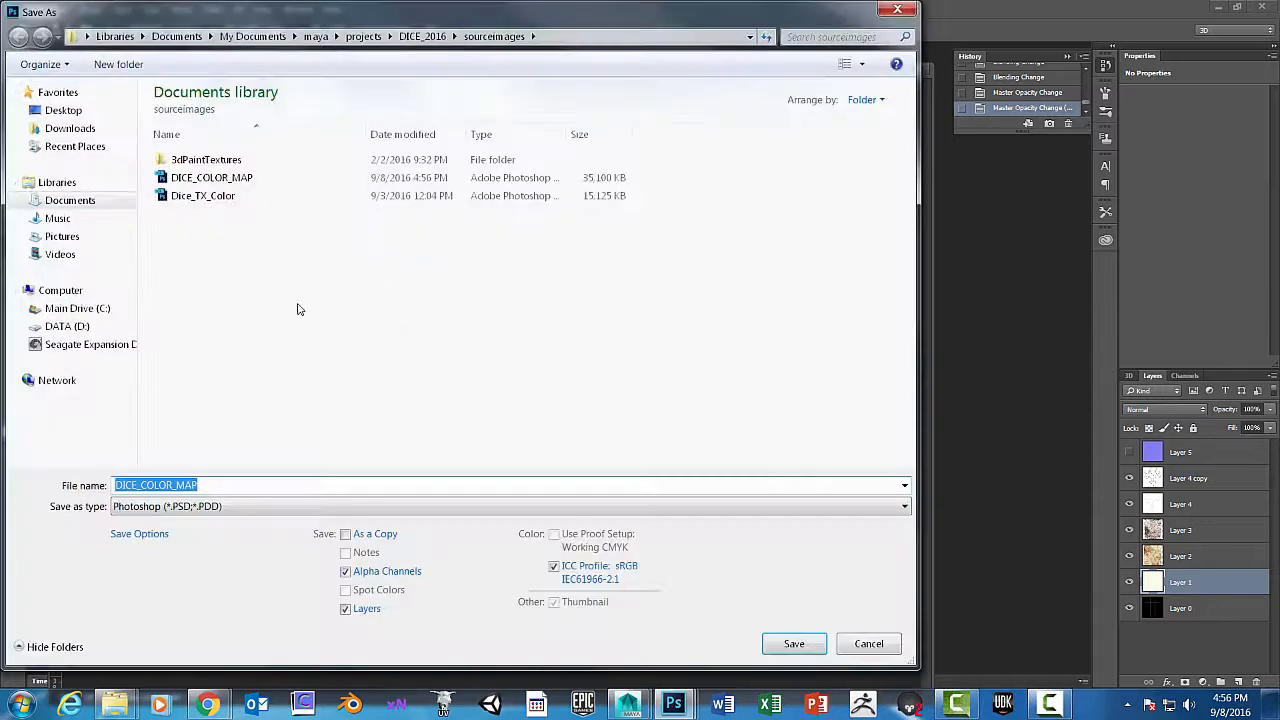
left_click(245, 178)
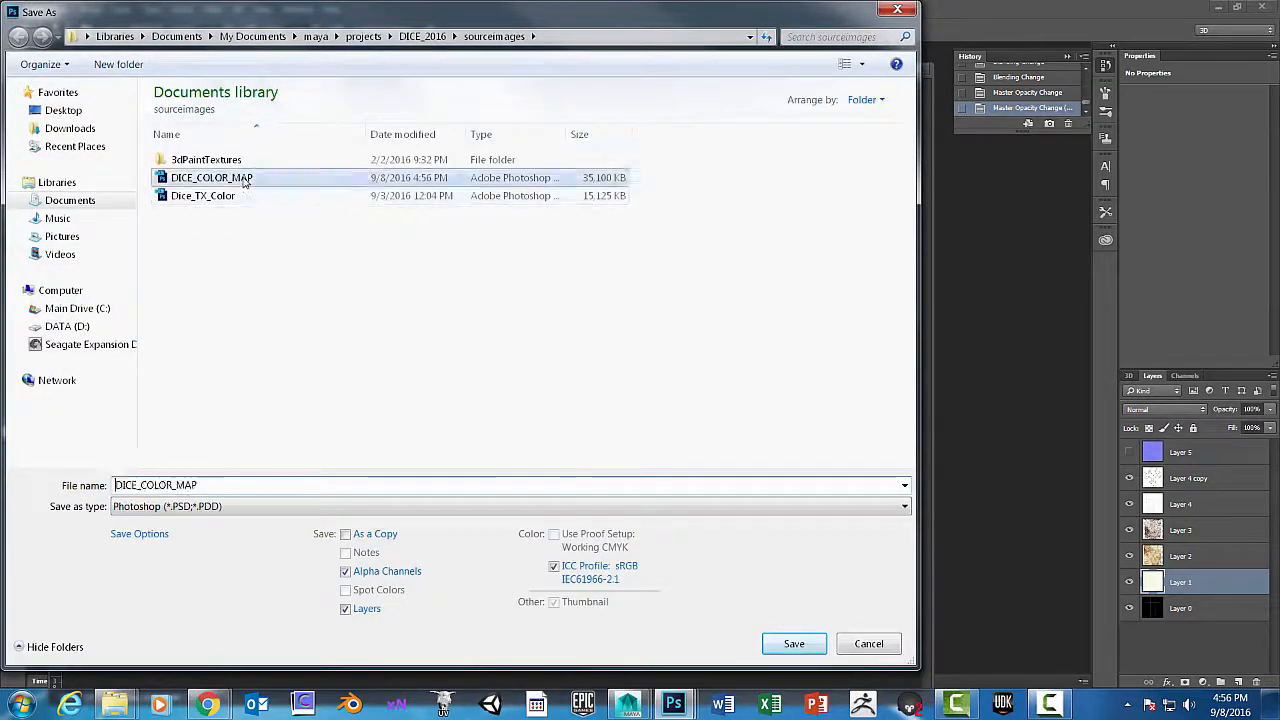
left_click(560, 508)
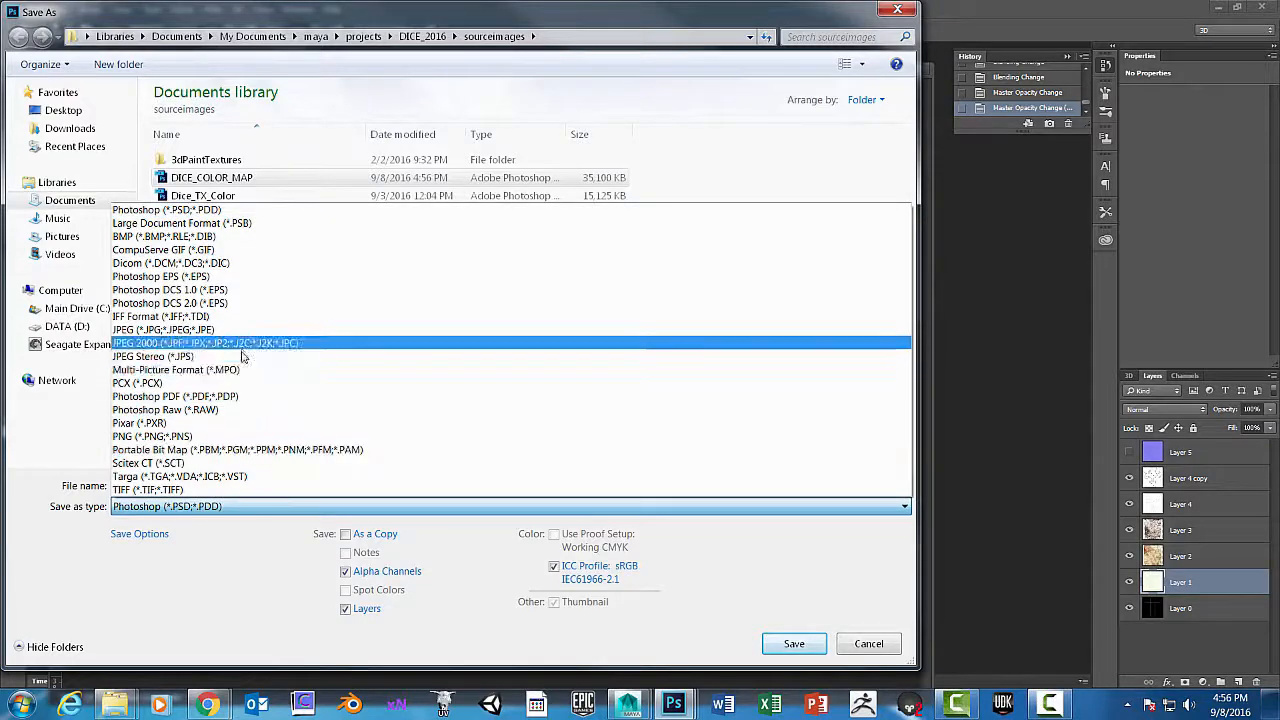
left_click(246, 477)
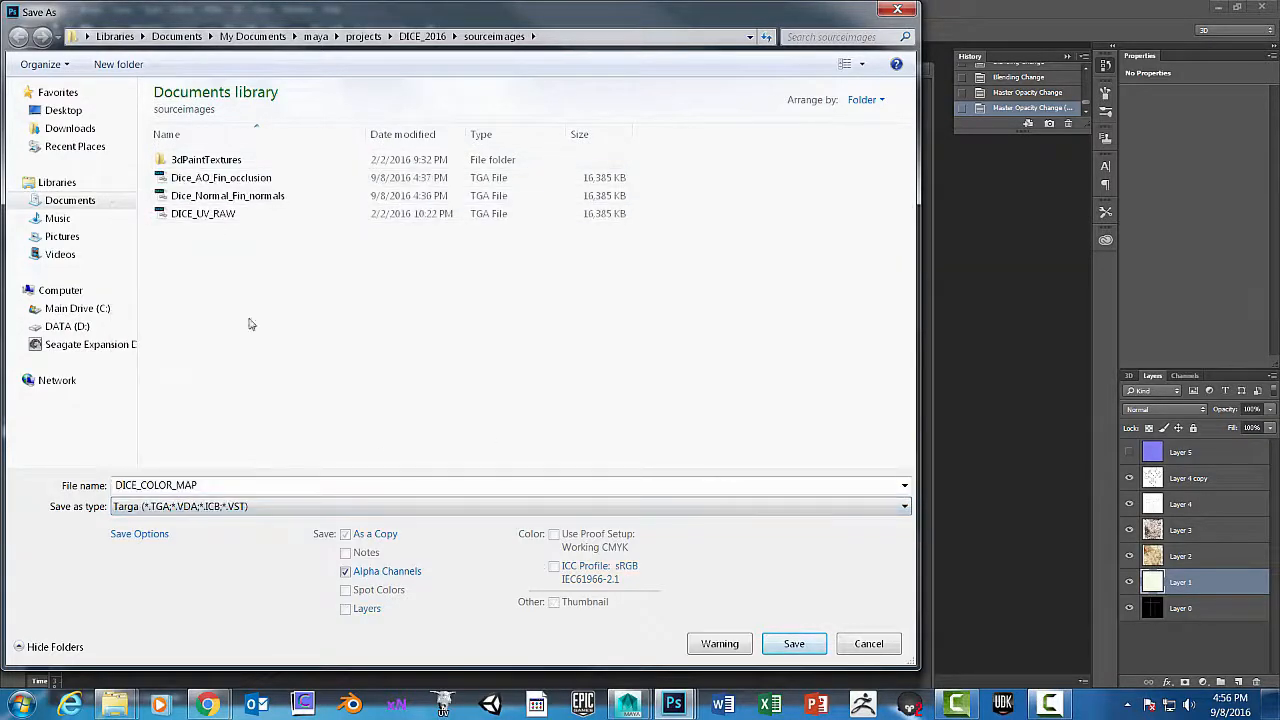
left_click(793, 645)
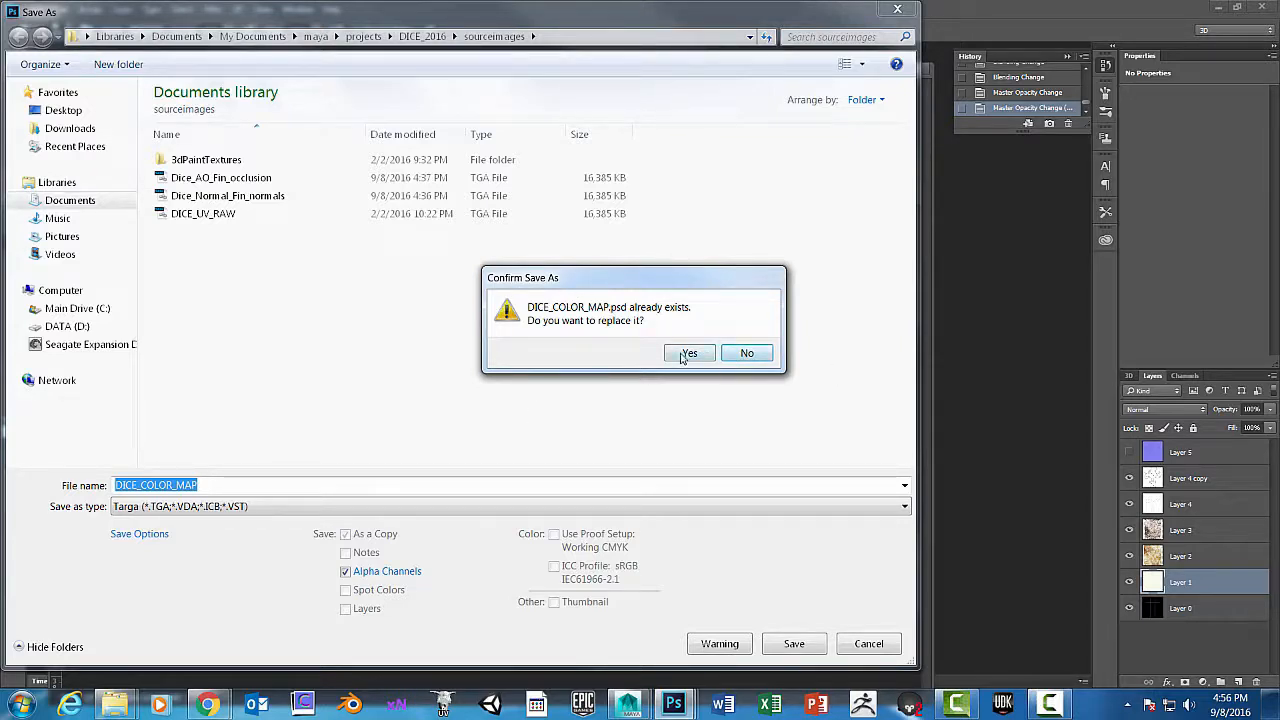
left_click(746, 353)
left_click(262, 510)
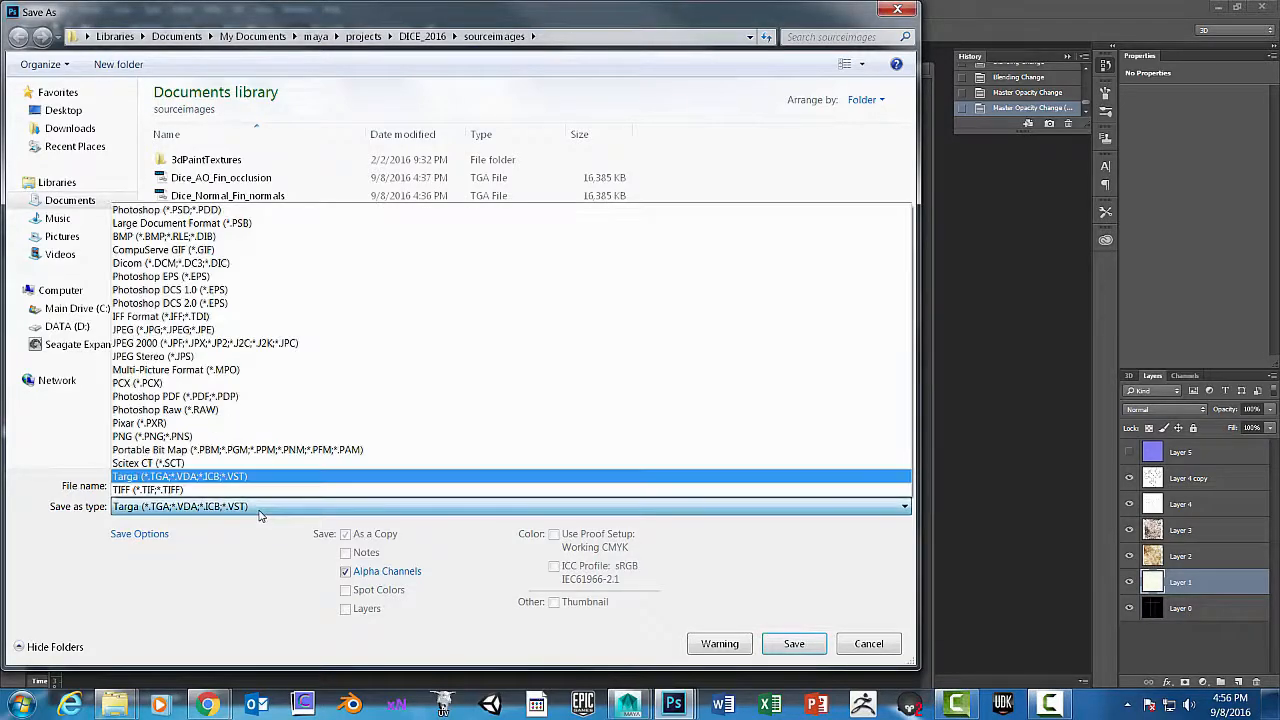
left_click(249, 467)
double_click(240, 487)
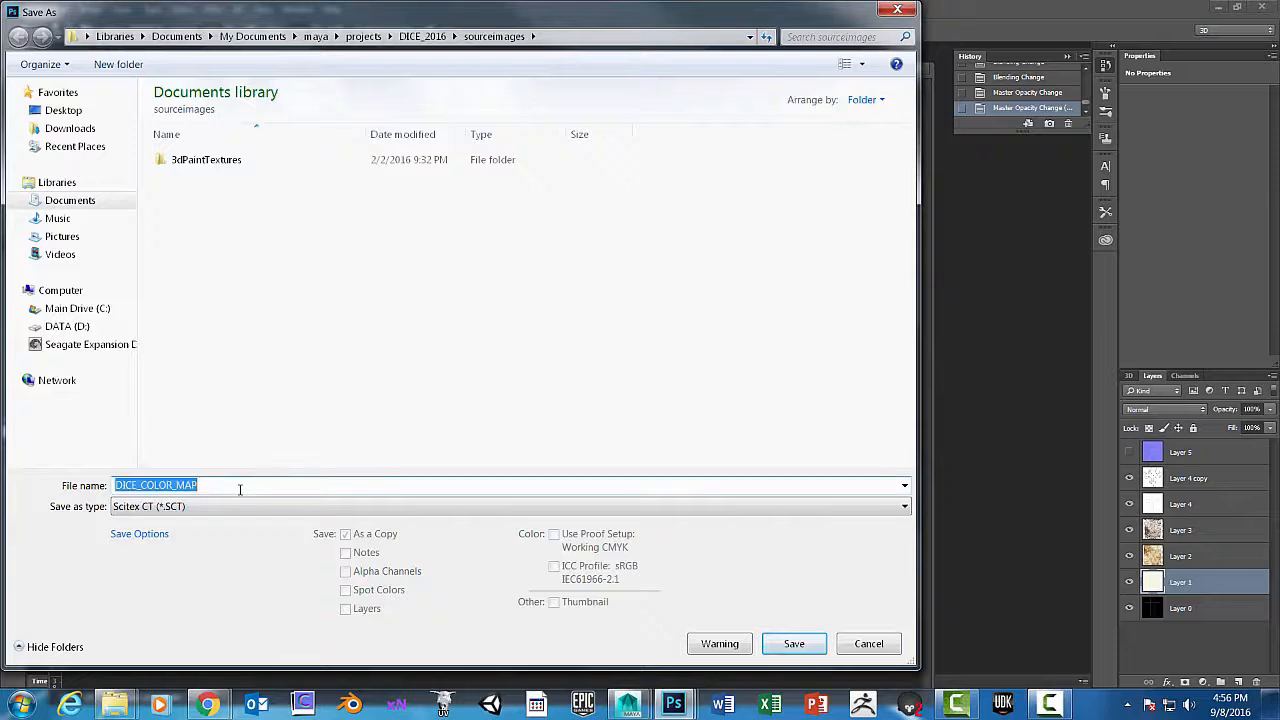
left_click(246, 510)
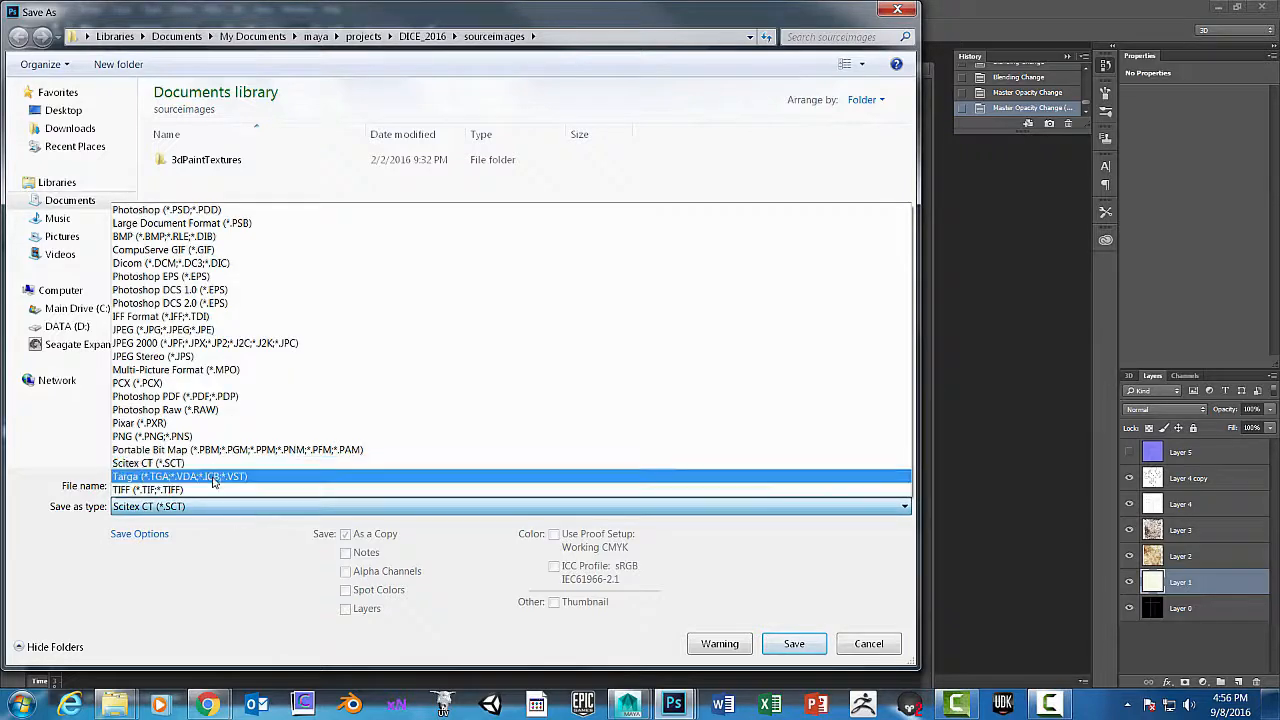
left_click(215, 477)
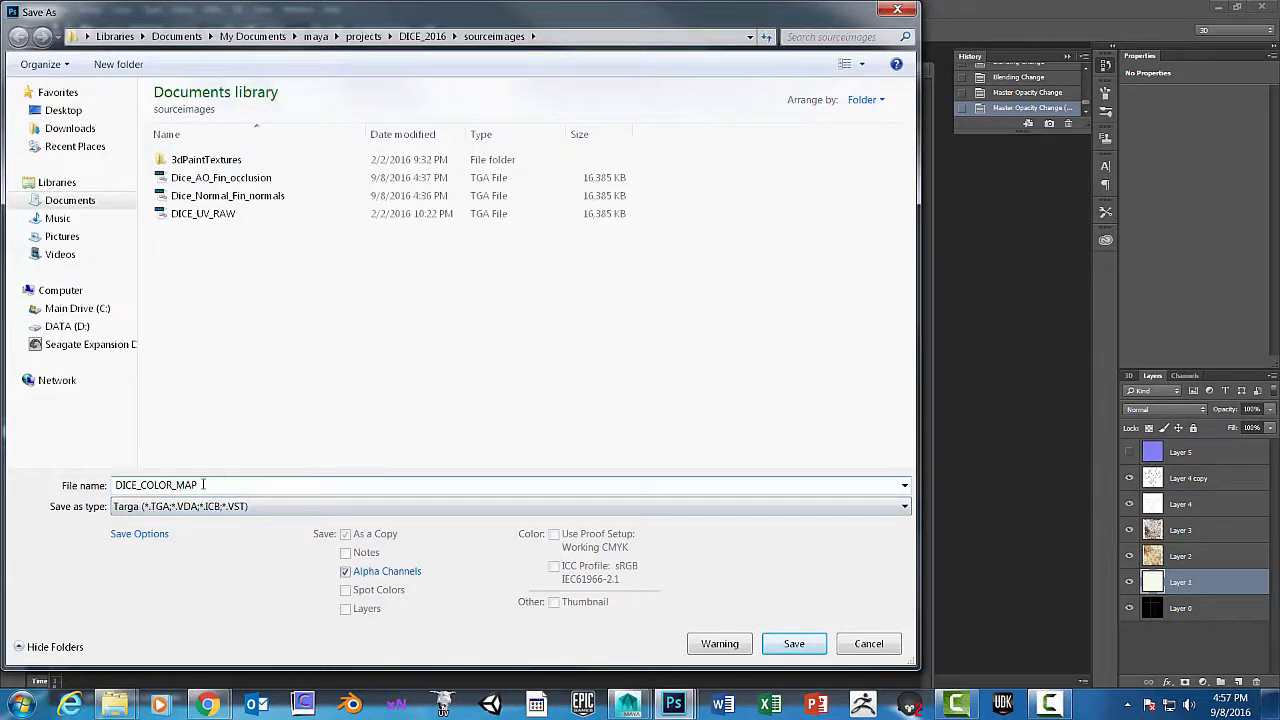
- Save the Targa copy of DICE_COLOR_MAP, agreeing to the replacement and accepting the Targa options, and dismiss the Windows color scheme message
left_click(793, 645)
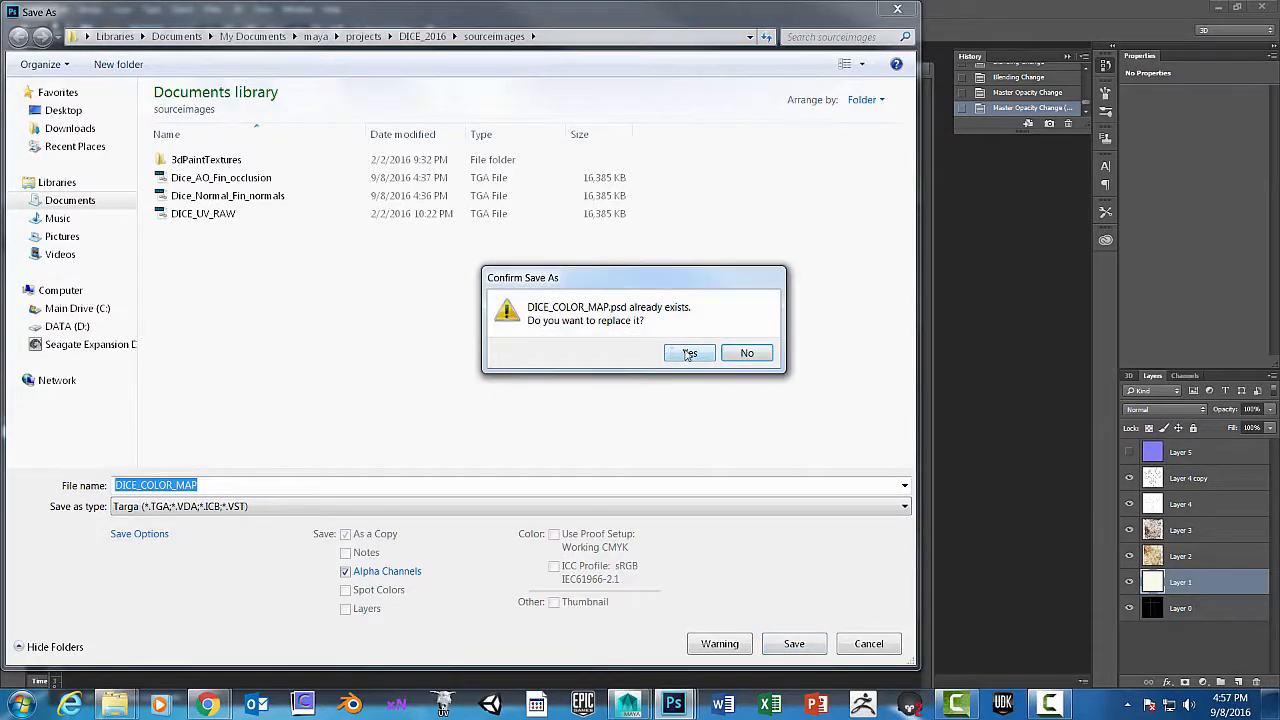
left_click(689, 353)
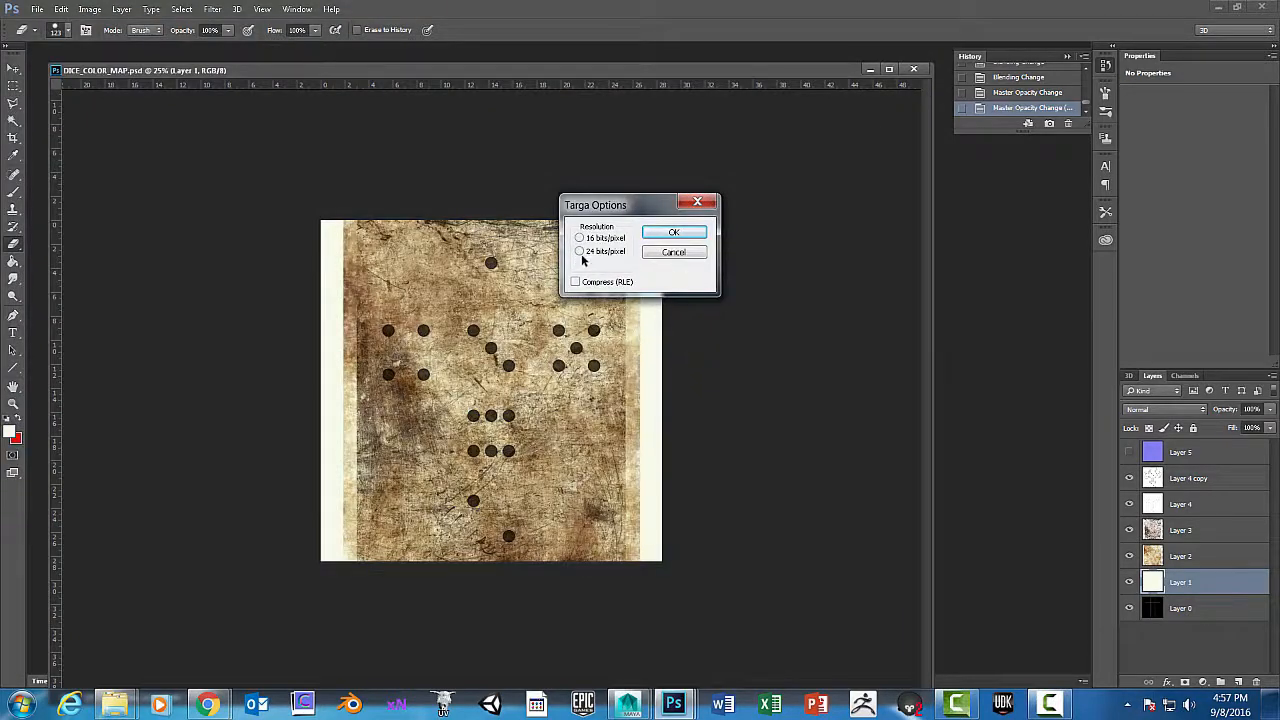
left_click(675, 233)
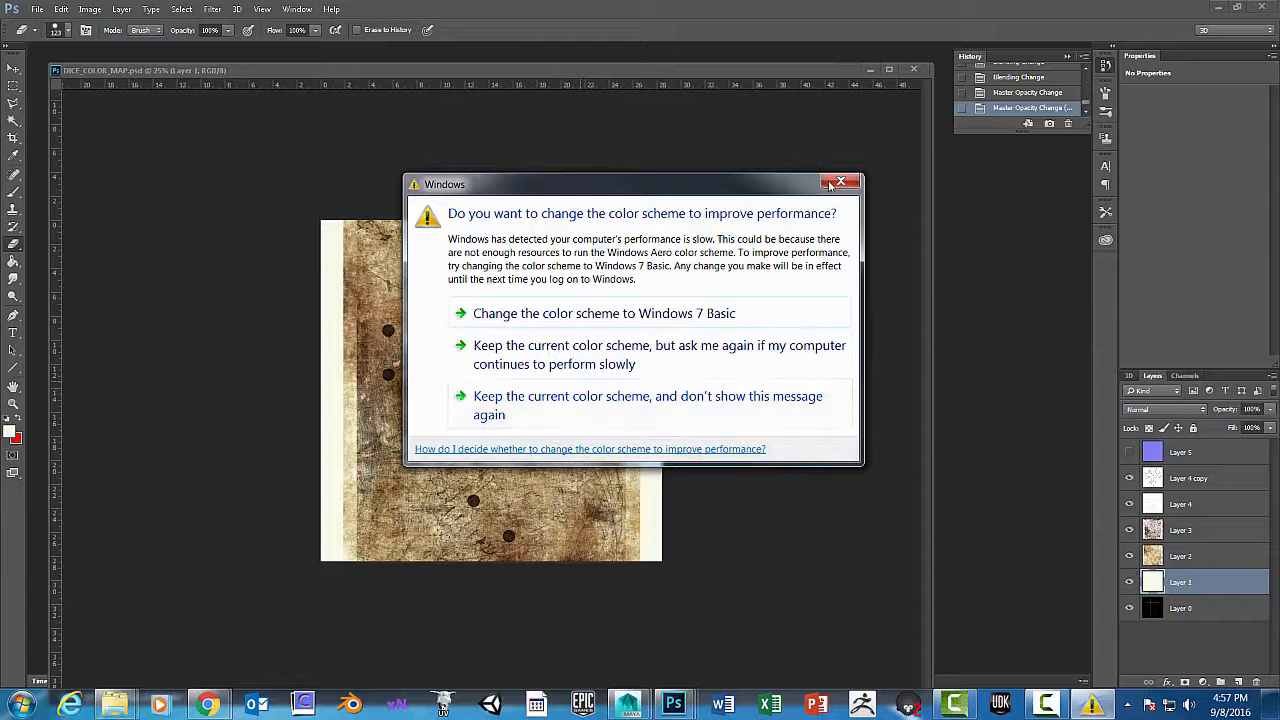
left_click(839, 182)
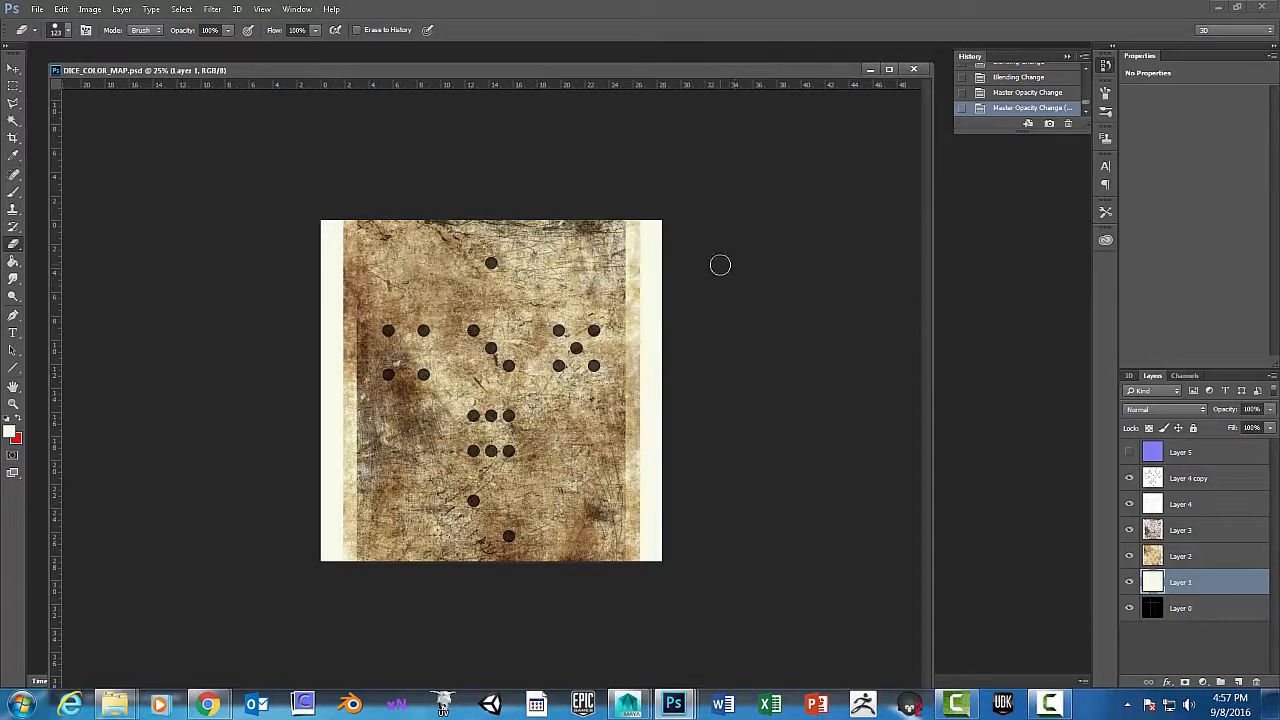